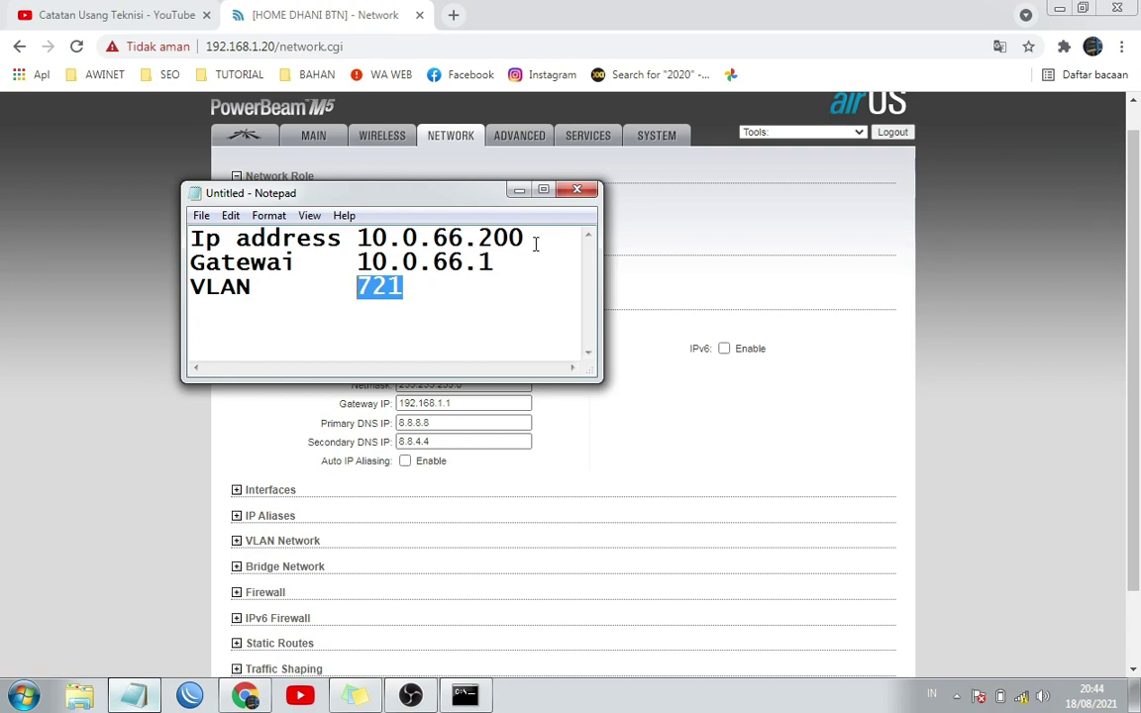
Copy the VLAN ID 721 from the address notes in Notepad
left_click_drag(530, 241, 354, 241)
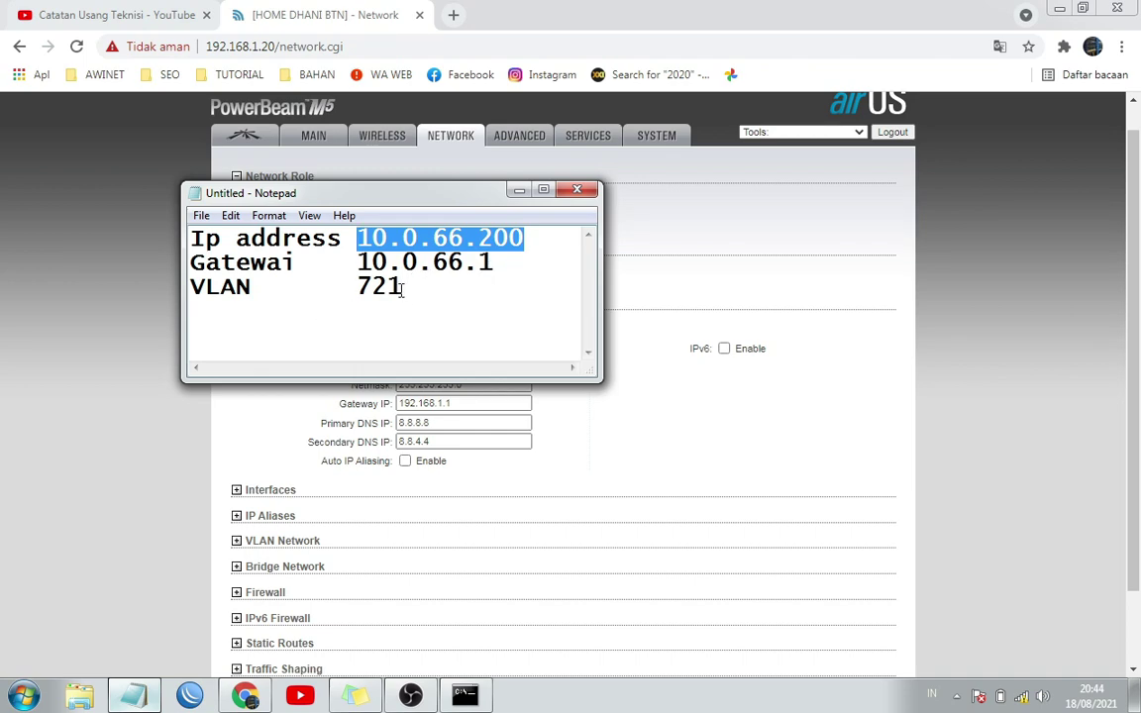
left_click_drag(402, 287, 362, 286)
right_click(363, 286)
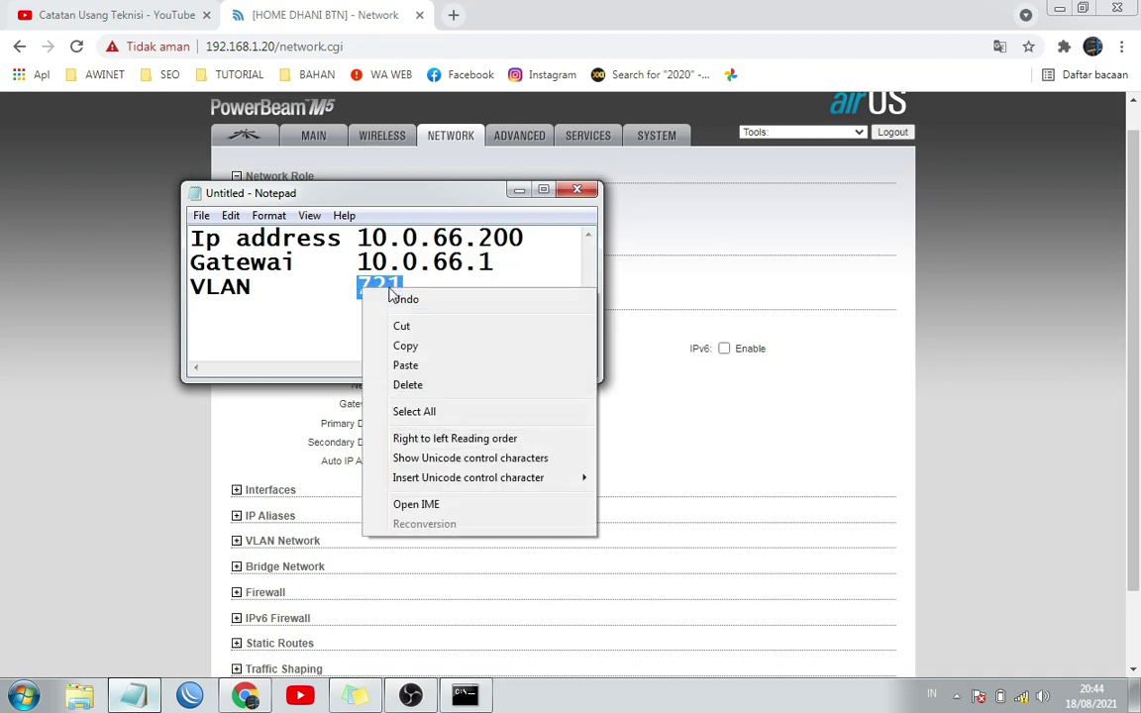
left_click(424, 347)
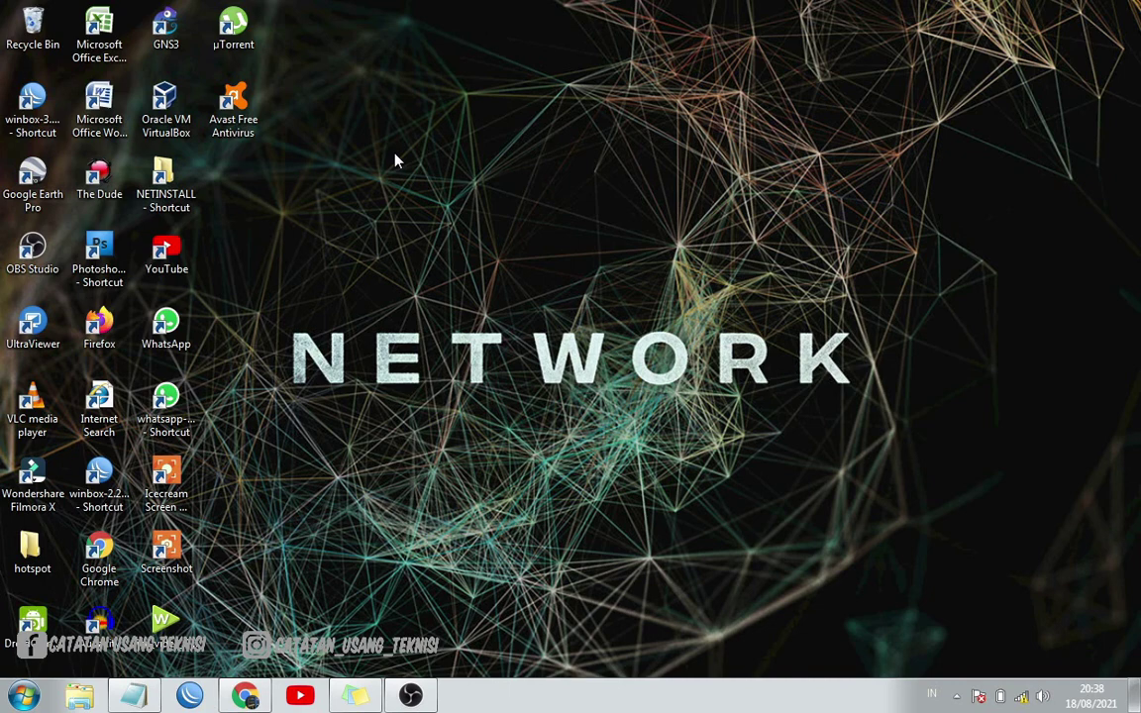
Switch to Chrome and look over the popular and recent uploads on the Catatan Usang Teknisi YouTube channel
left_click(245, 695)
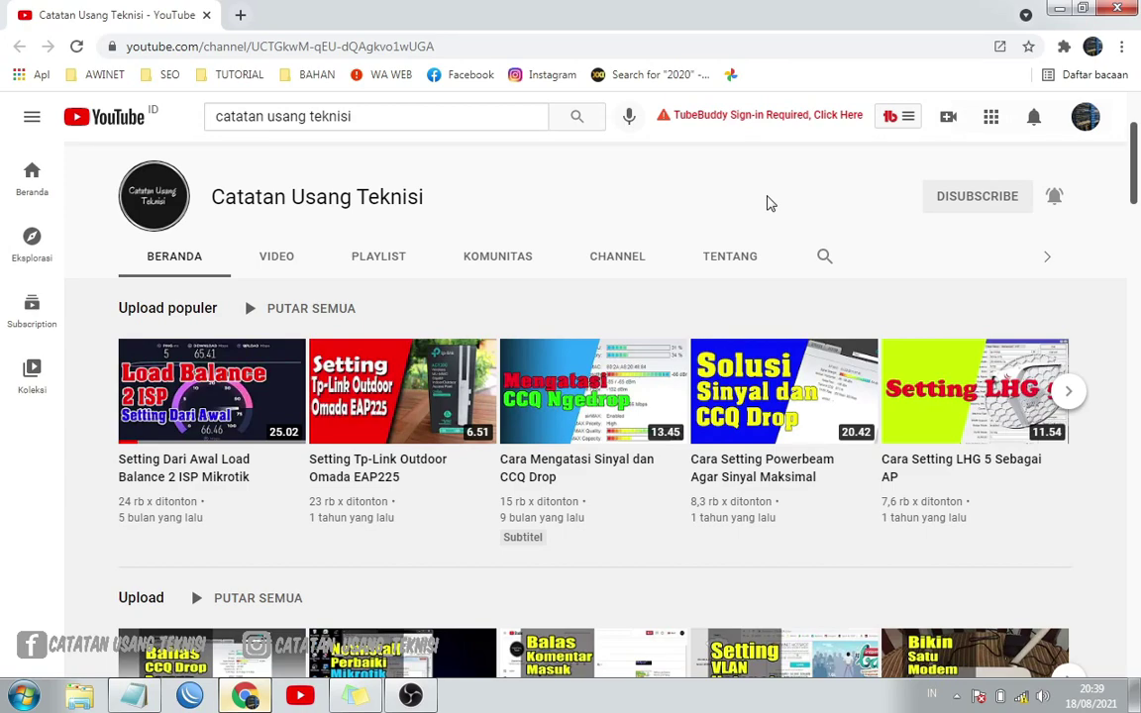
scroll(768, 203, "down", 1)
scroll(766, 201, "up", 1)
scroll(773, 198, "down", 5)
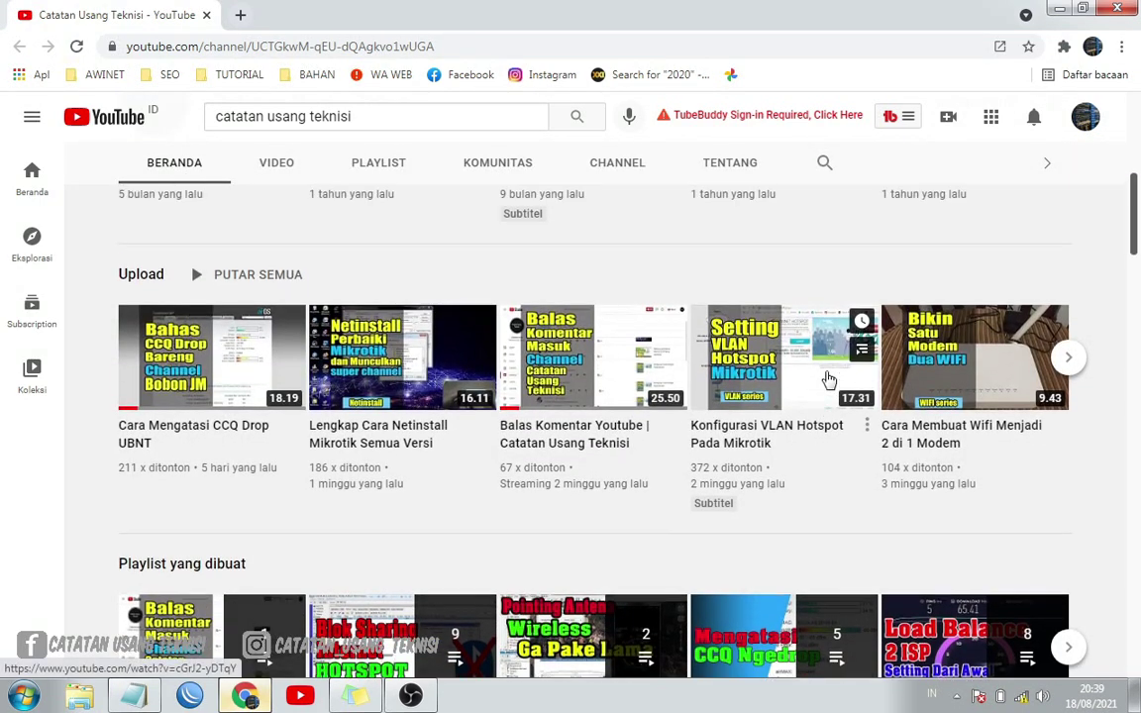
scroll(828, 381, "up", 5)
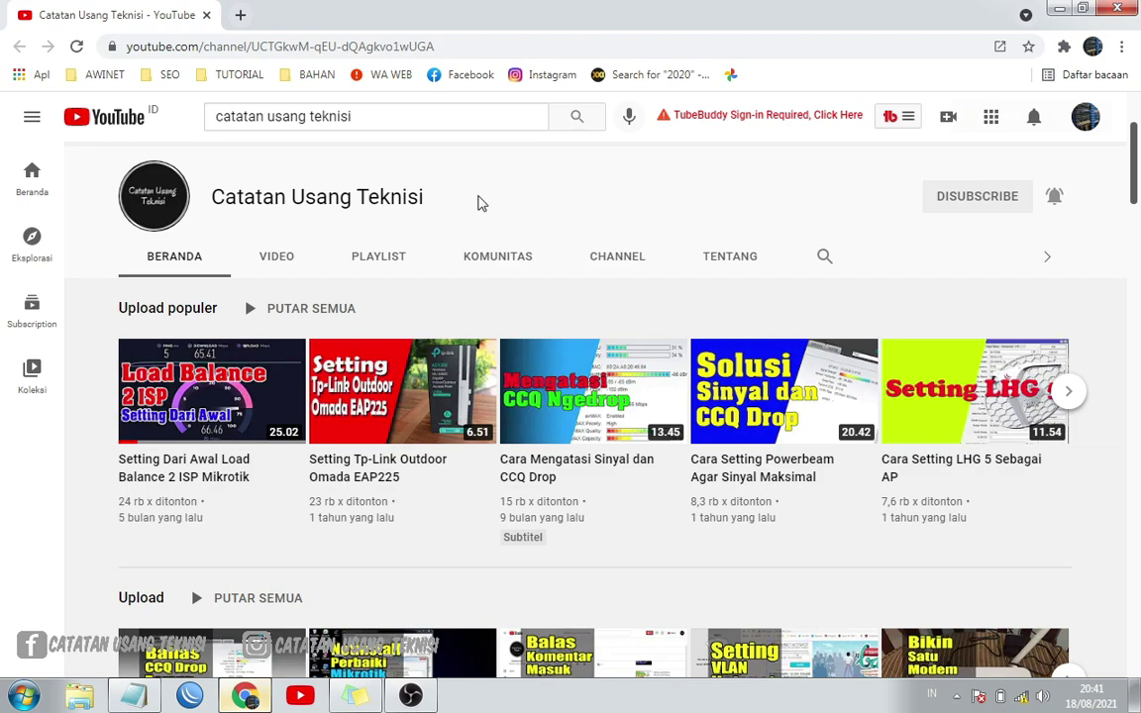
scroll(479, 203, "down", 3)
scroll(512, 311, "up", 3)
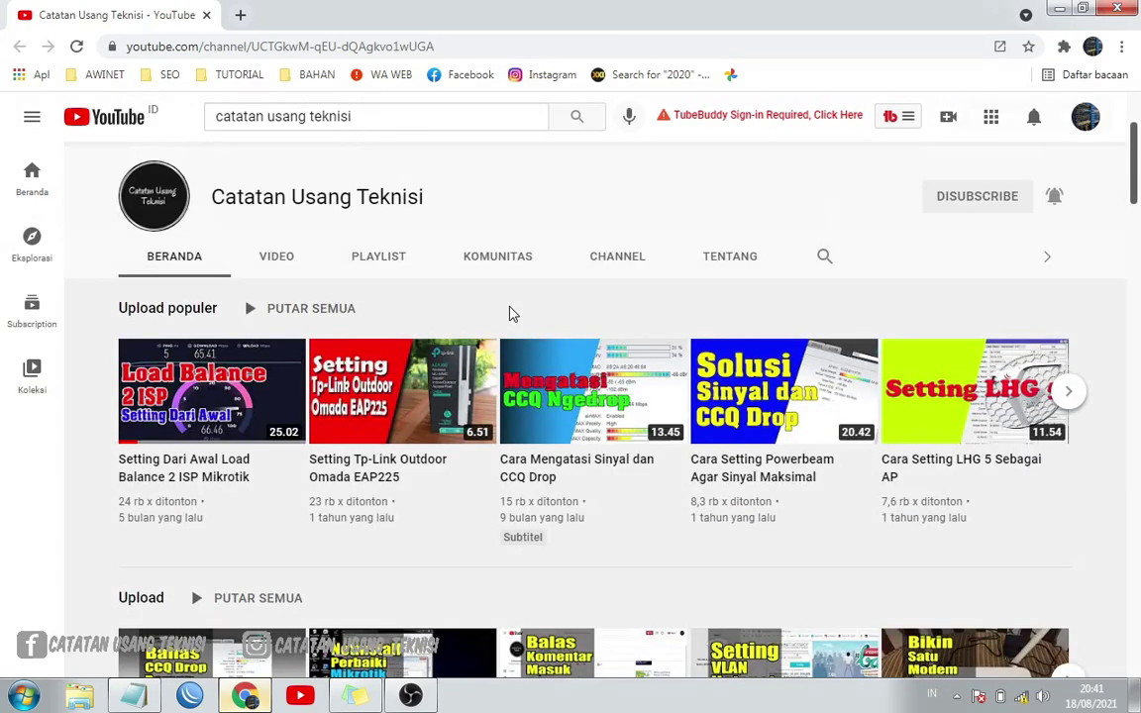
Open 192.168.1.20 in a new browser tab and proceed past the certificate warning to the airOS login page
left_click(240, 14)
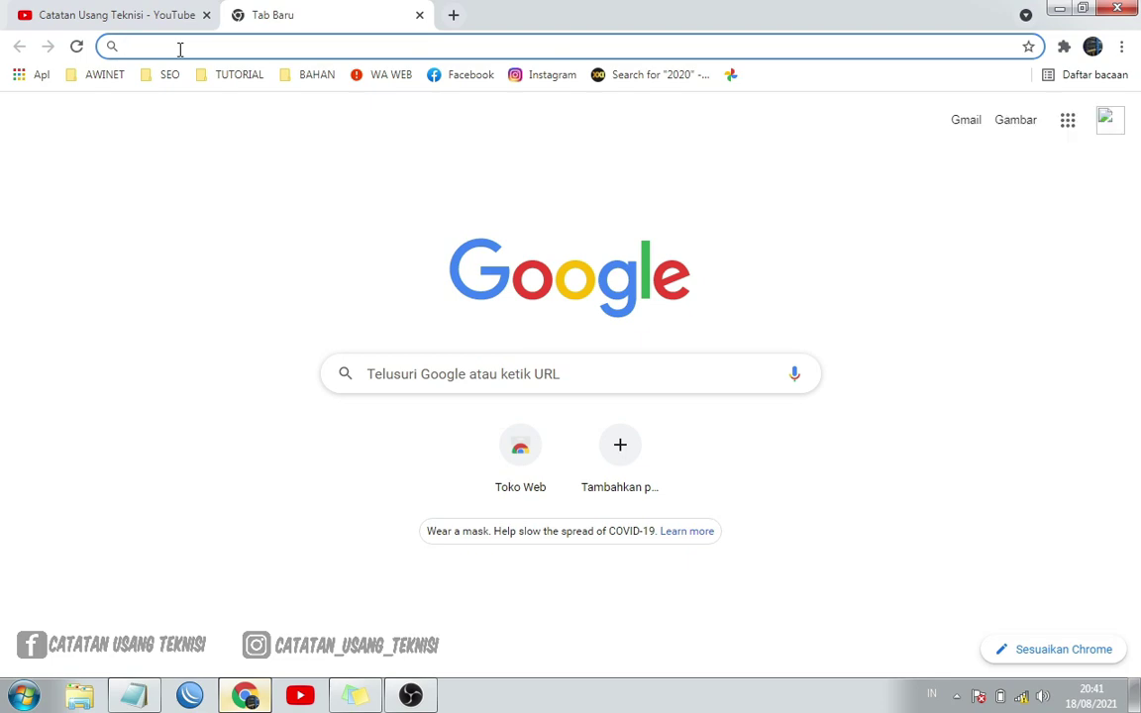
type("92")
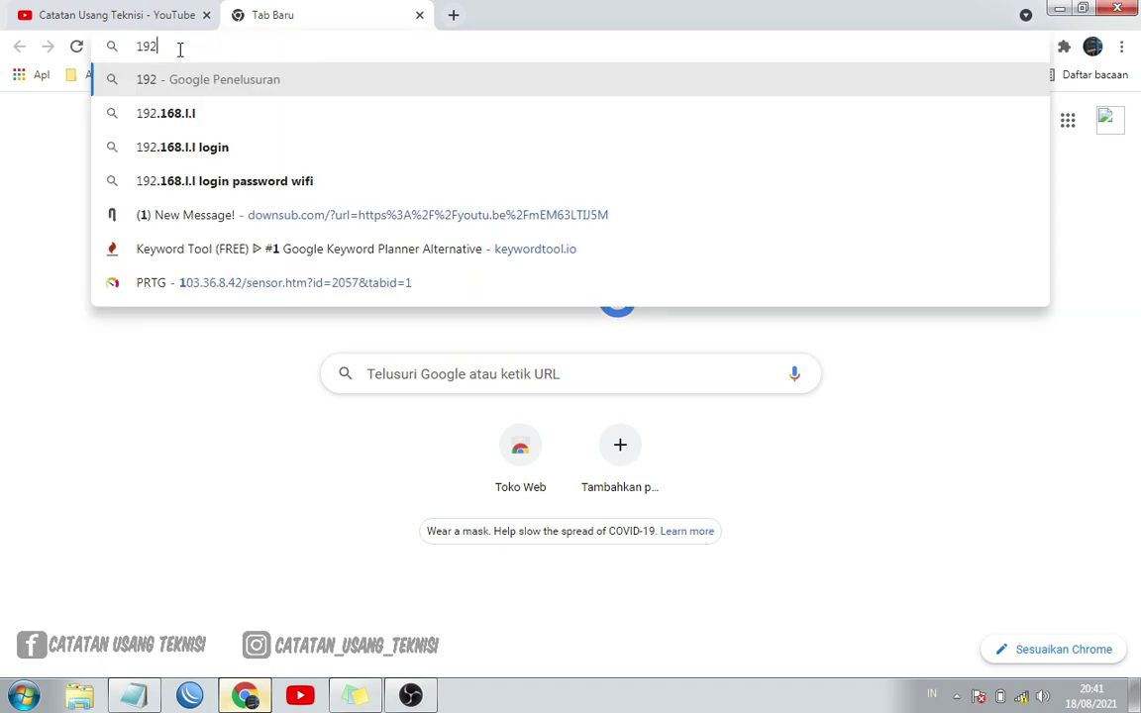
type(".168")
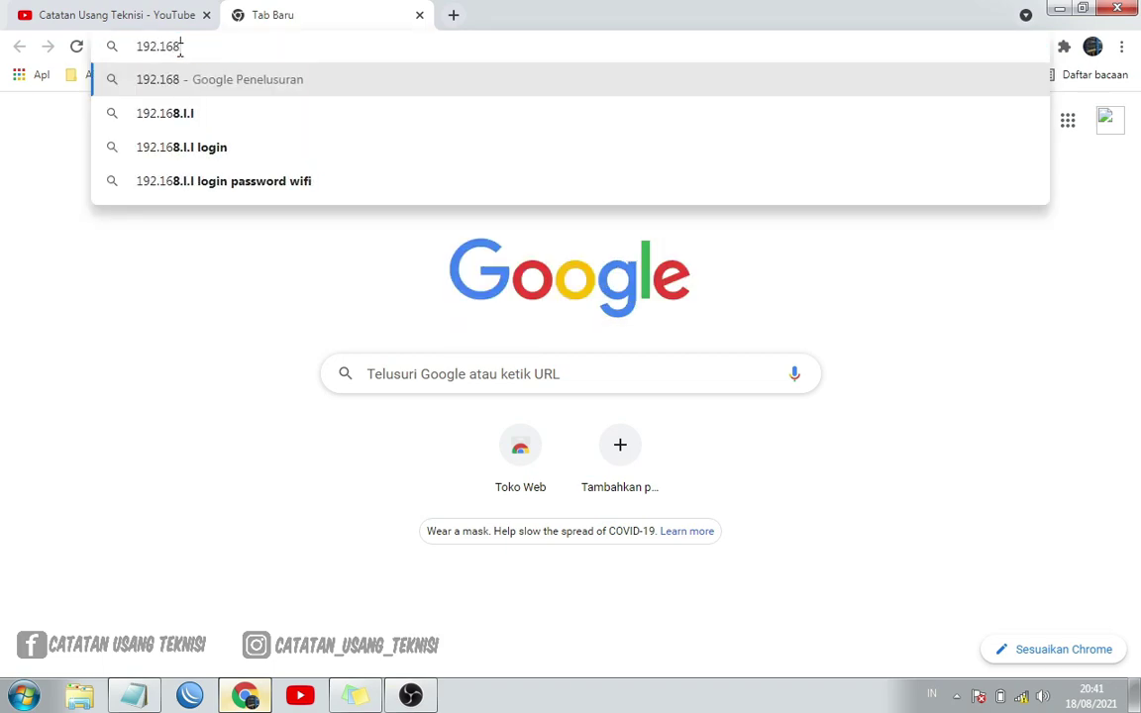
type(".1.20")
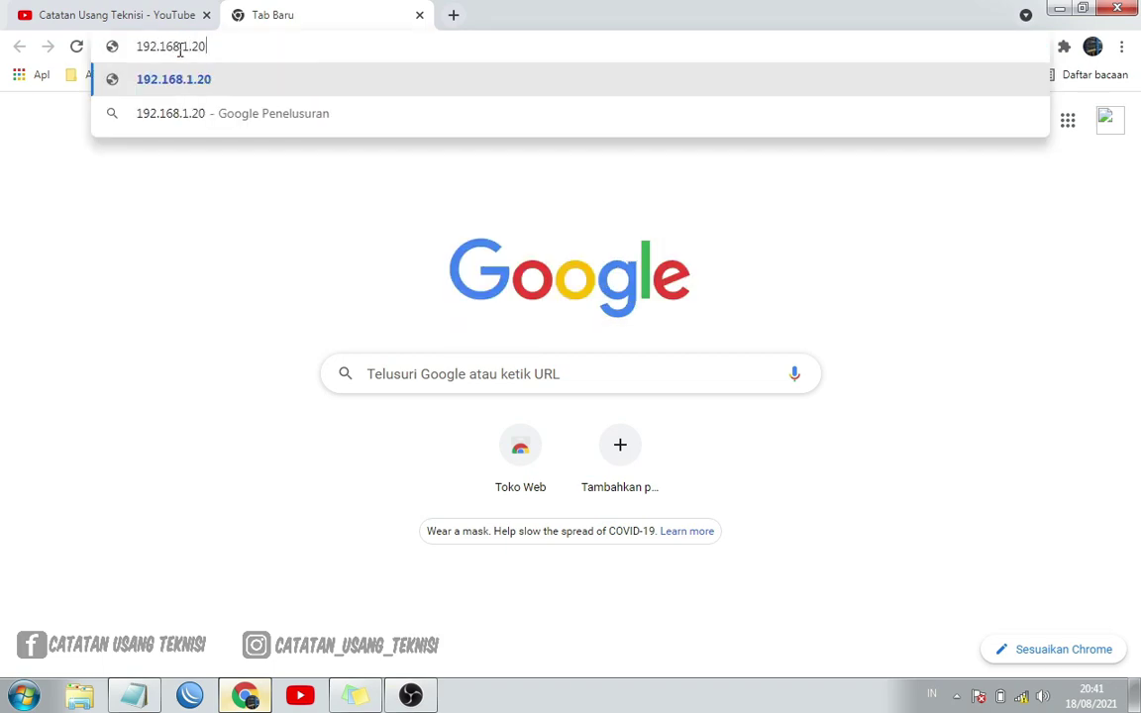
key("Return")
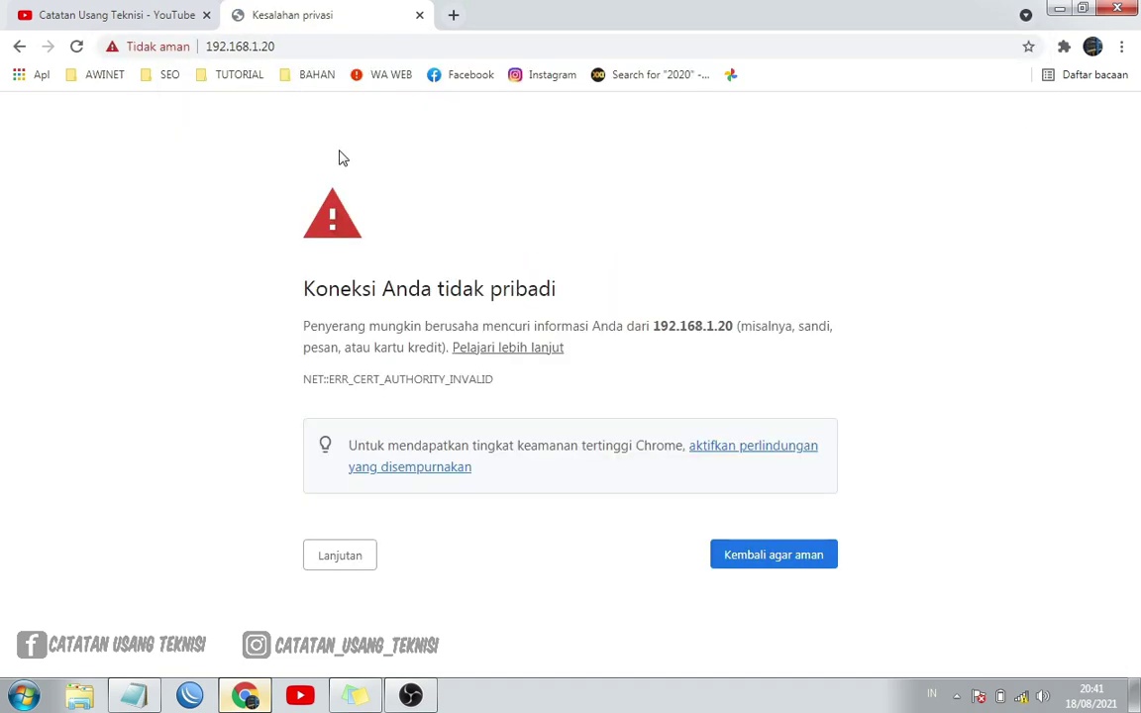
left_click(346, 559)
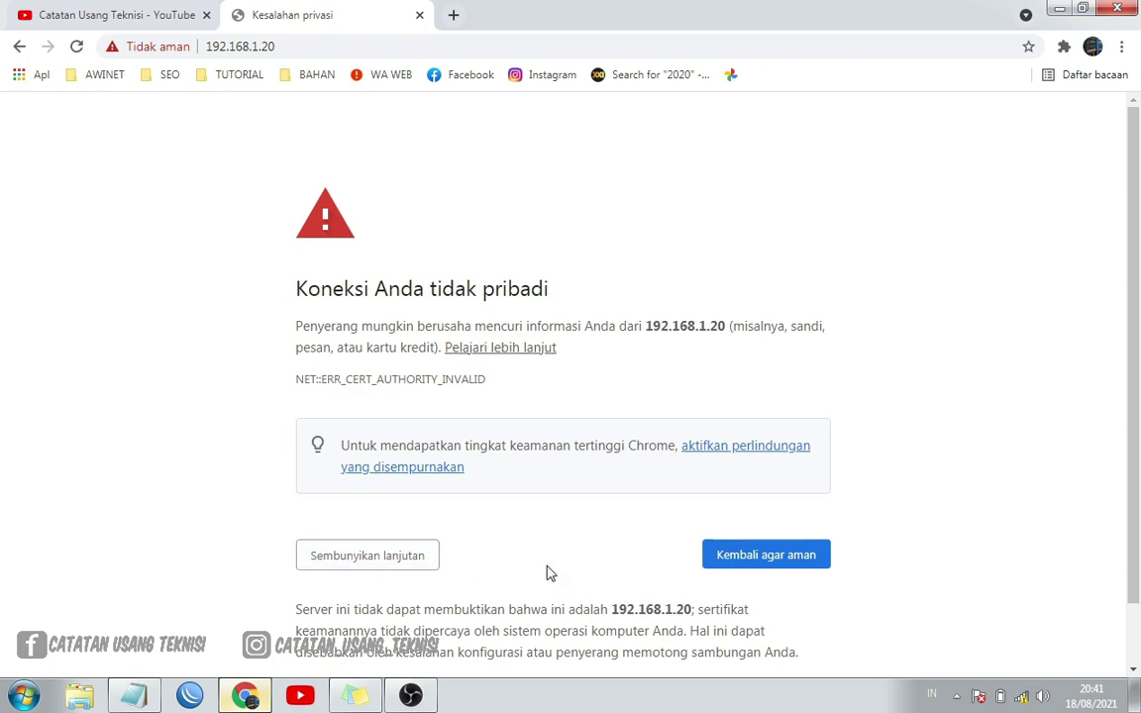
scroll(550, 574, "down", 1)
left_click(404, 624)
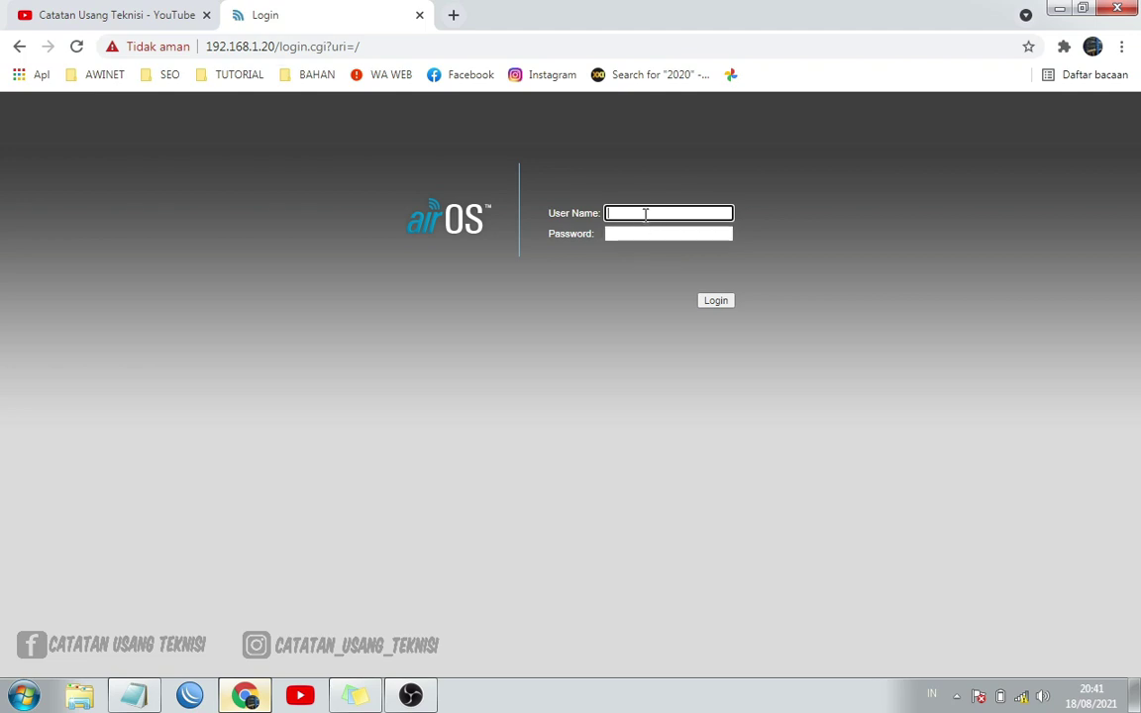
Log in to airOS with the account user name and password, and dismiss the translation offer
type("id")
key("Tab")
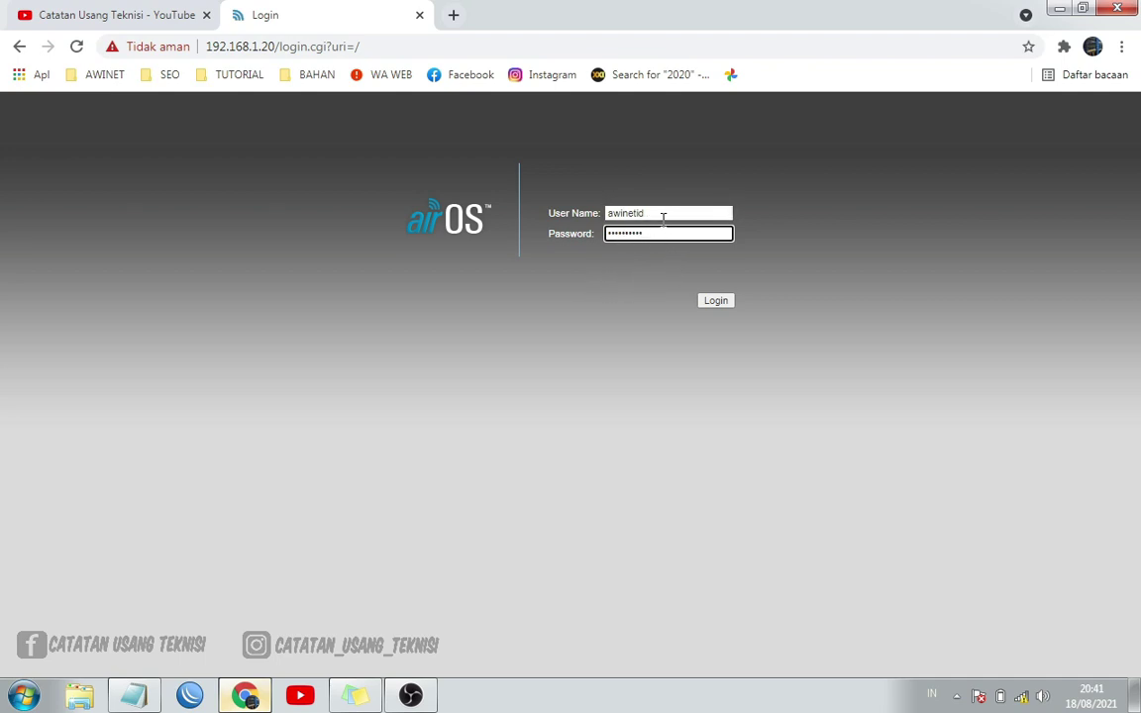
left_click_drag(660, 216, 594, 220)
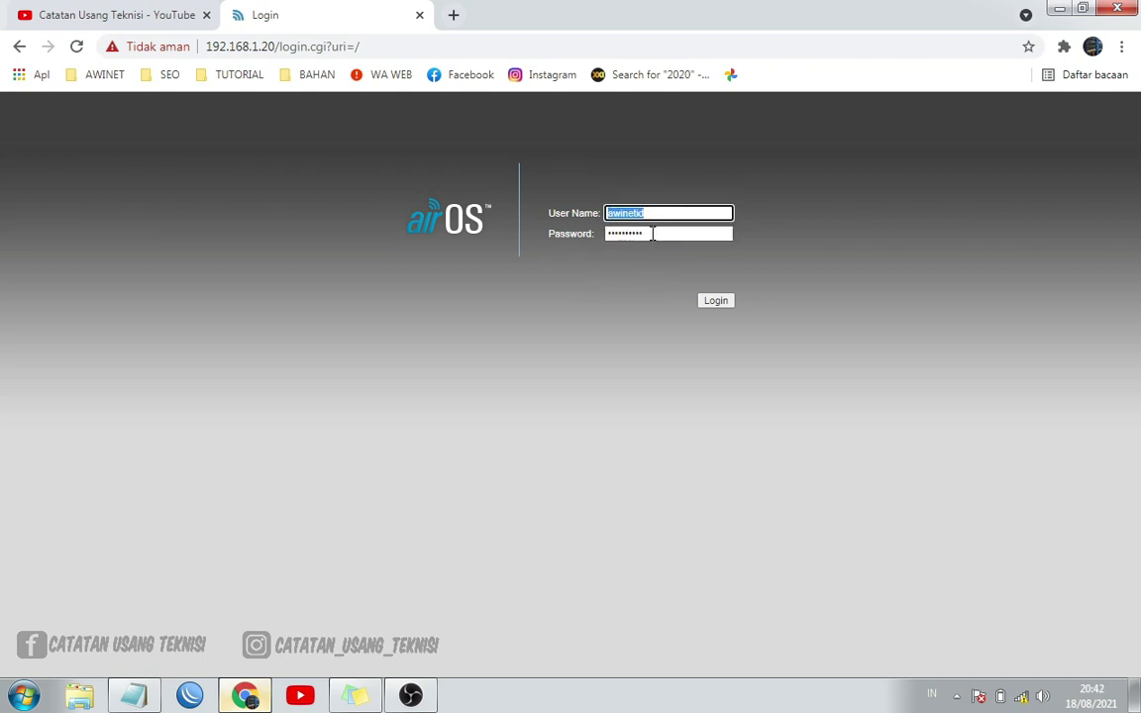
left_click_drag(661, 233, 601, 236)
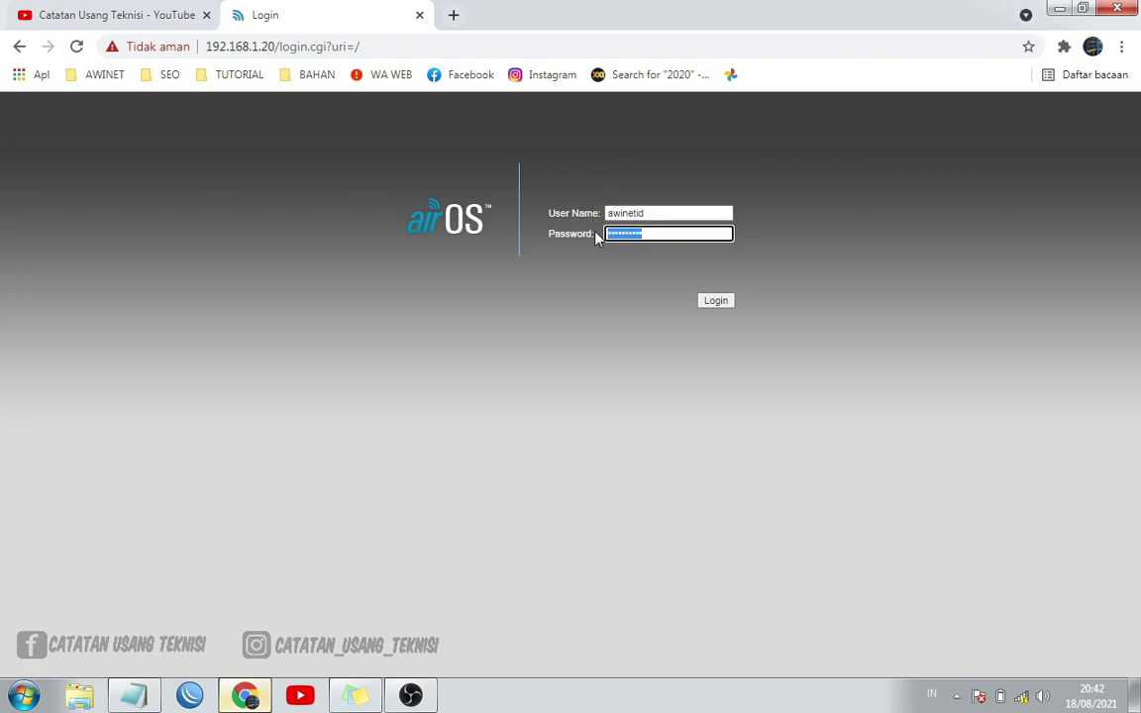
left_click(716, 301)
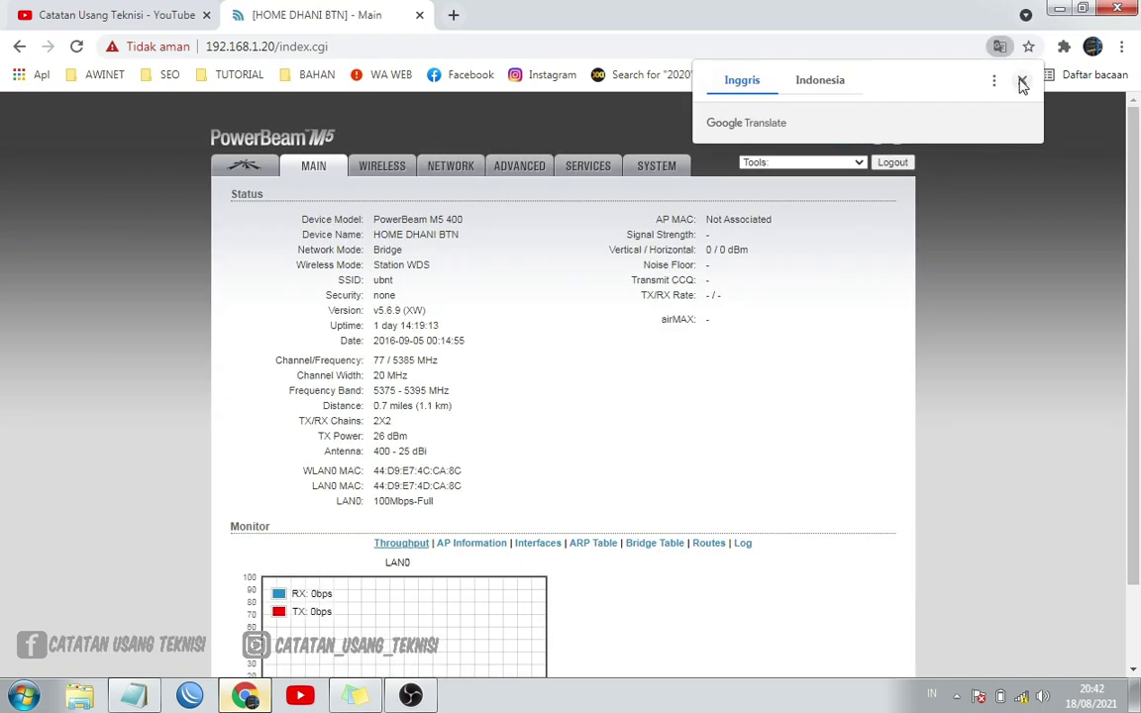
left_click(1022, 85)
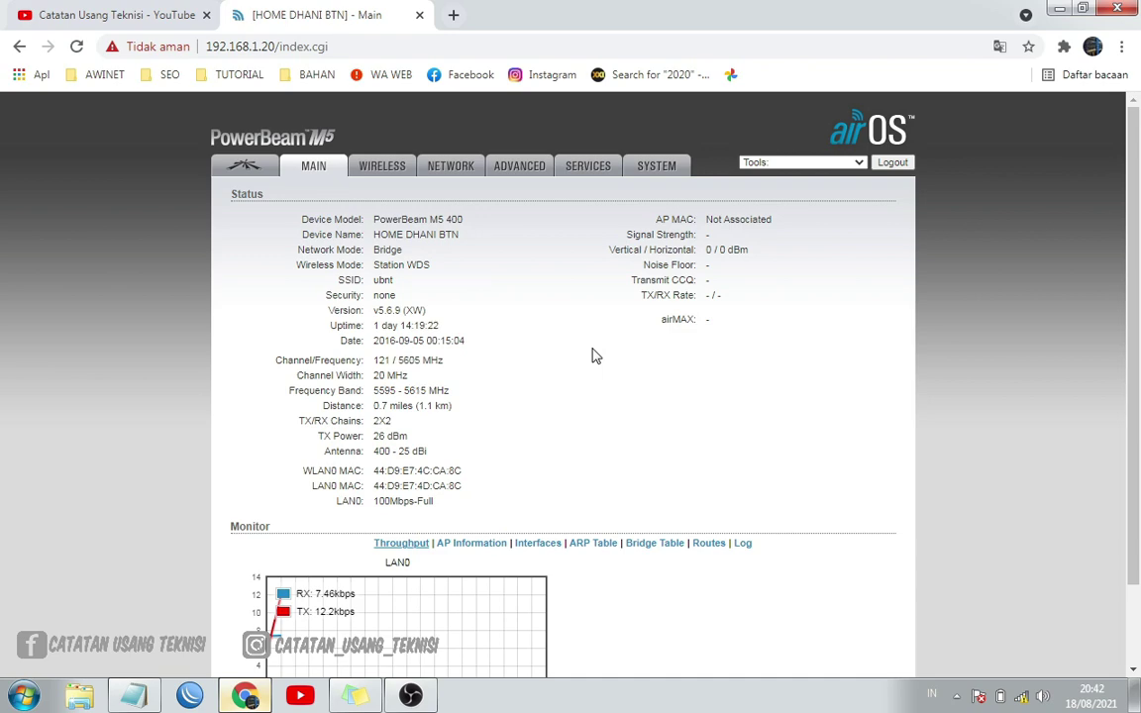
In the wireless settings, run a site survey and select the AP IWUNG HOTSAPOT network as the SSID
left_click(391, 168)
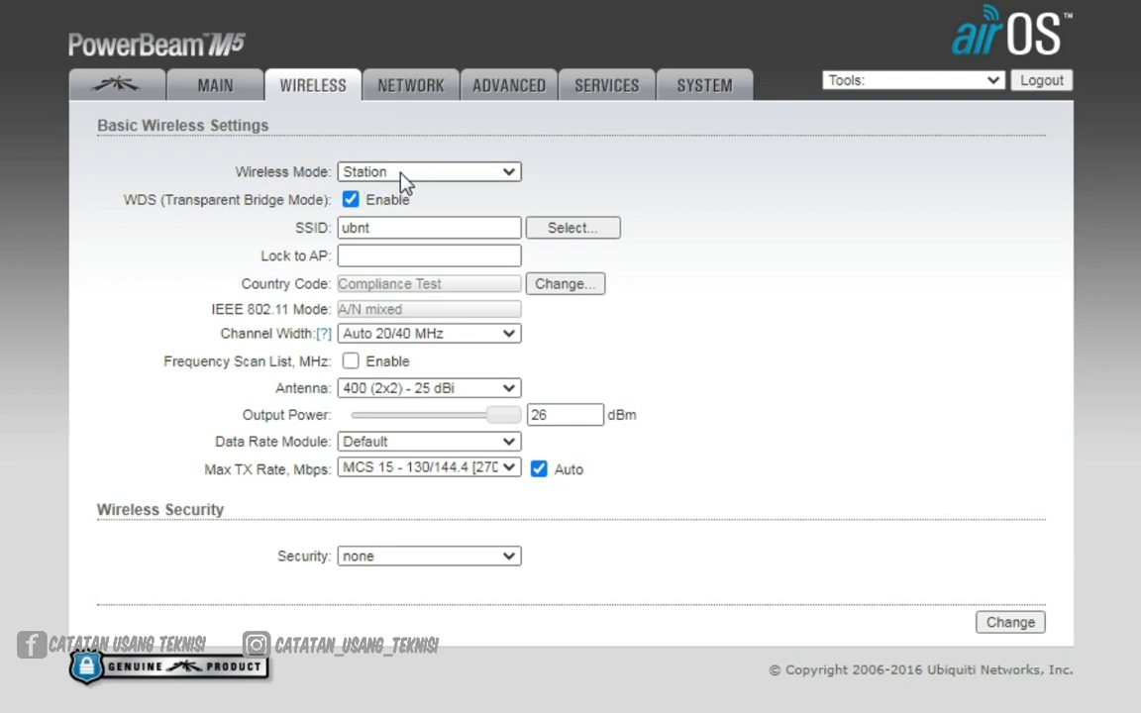
left_click(573, 228)
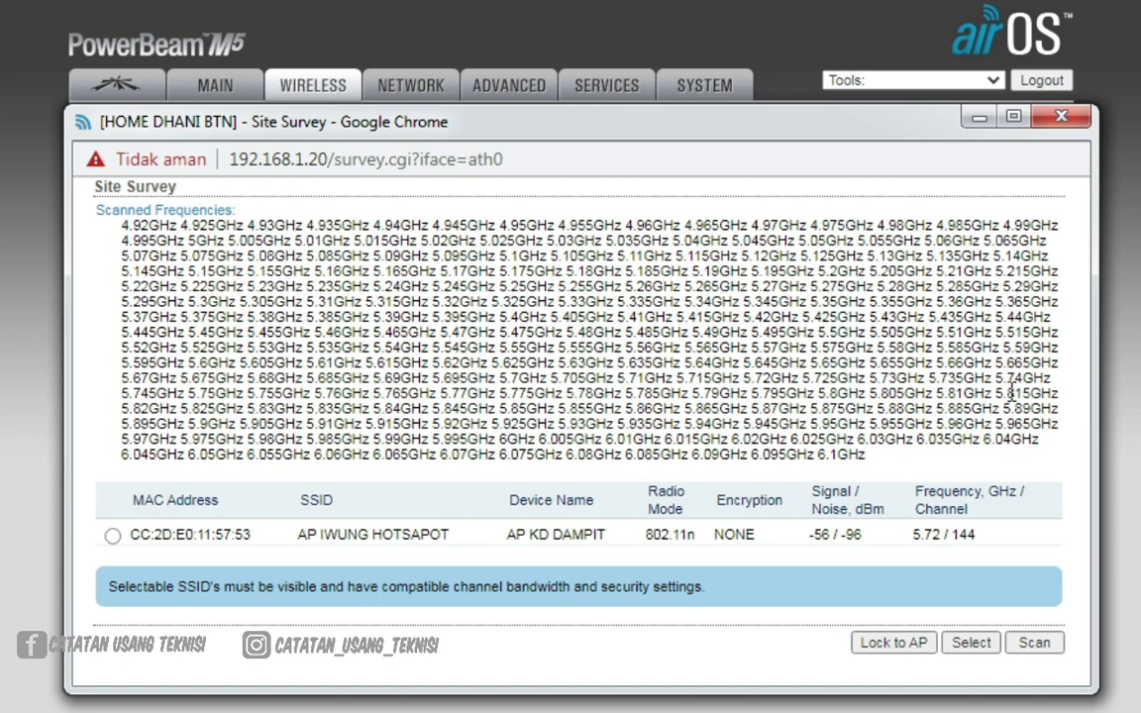
left_click(113, 536)
left_click(971, 644)
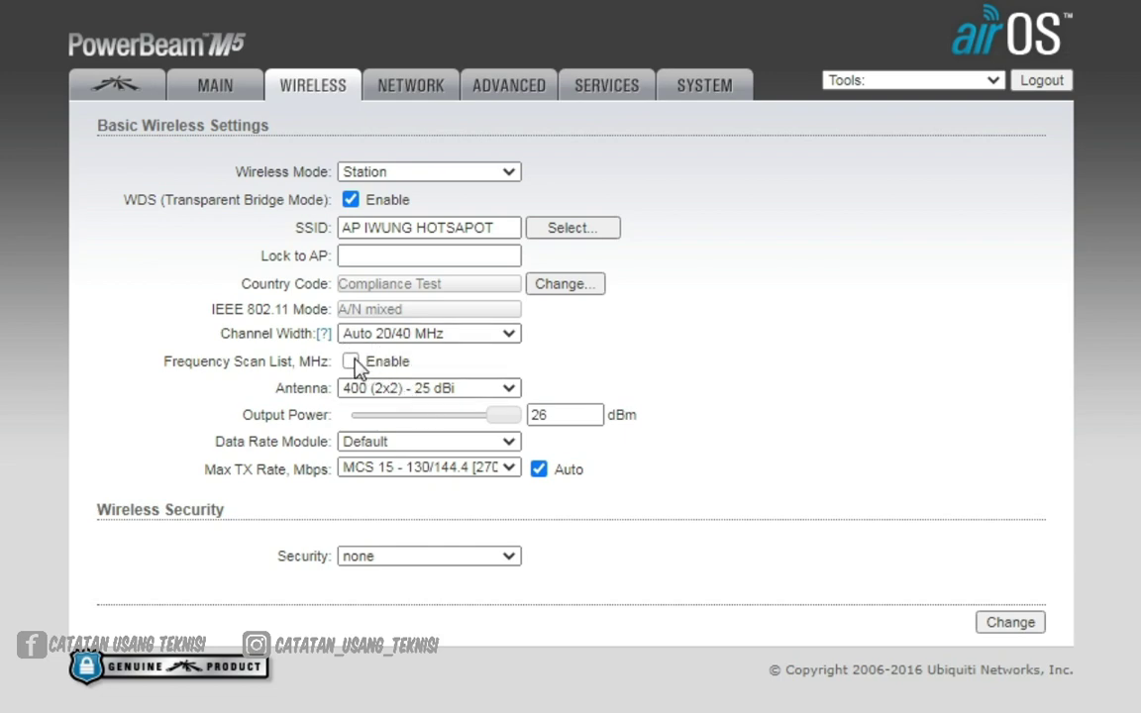
Enable the frequency scan list with 5720 MHz and apply the wireless configuration changes
left_click(352, 361)
left_click_drag(573, 365, 478, 333)
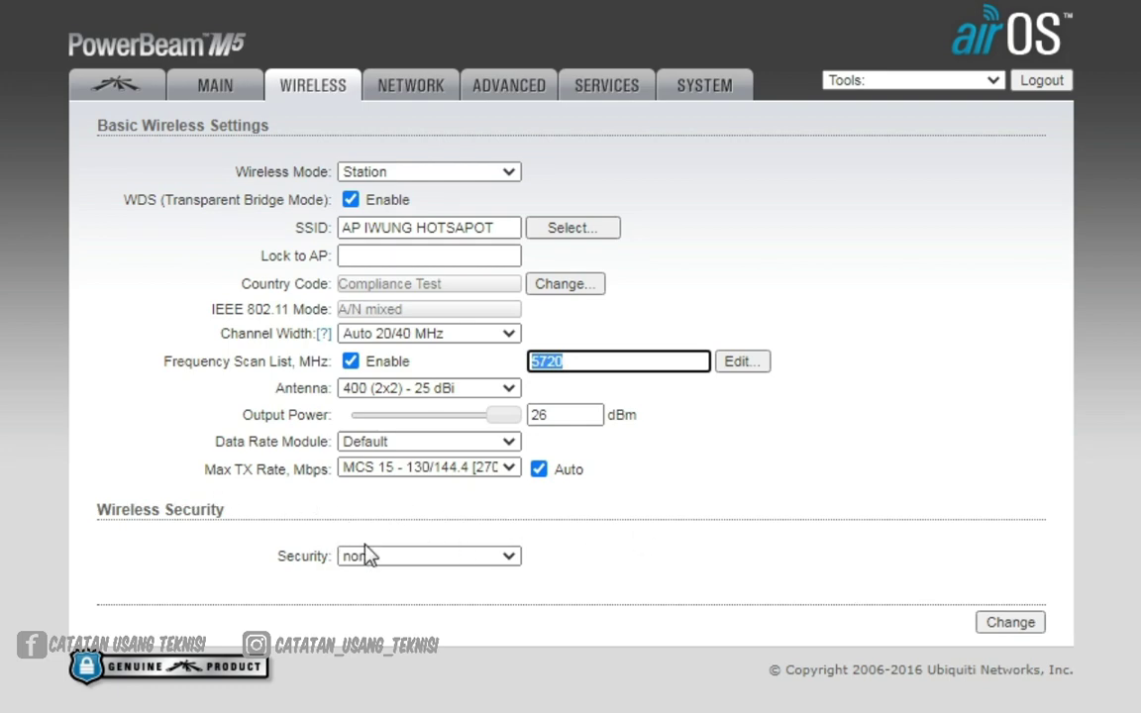
left_click(1027, 630)
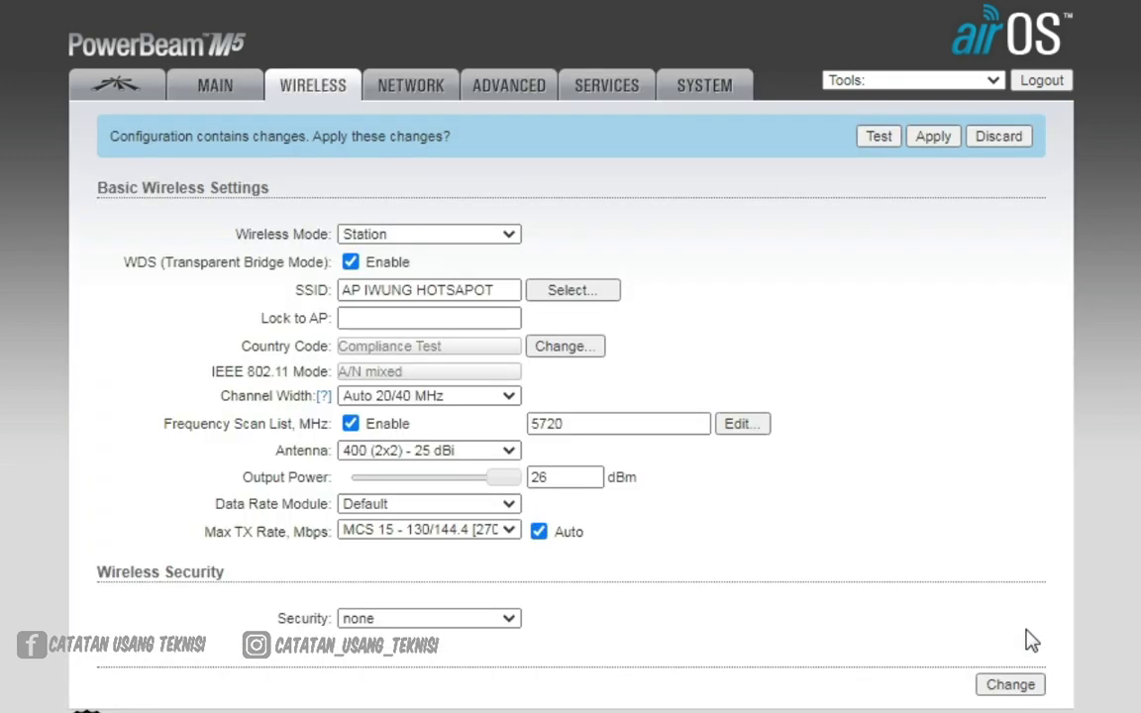
left_click(941, 145)
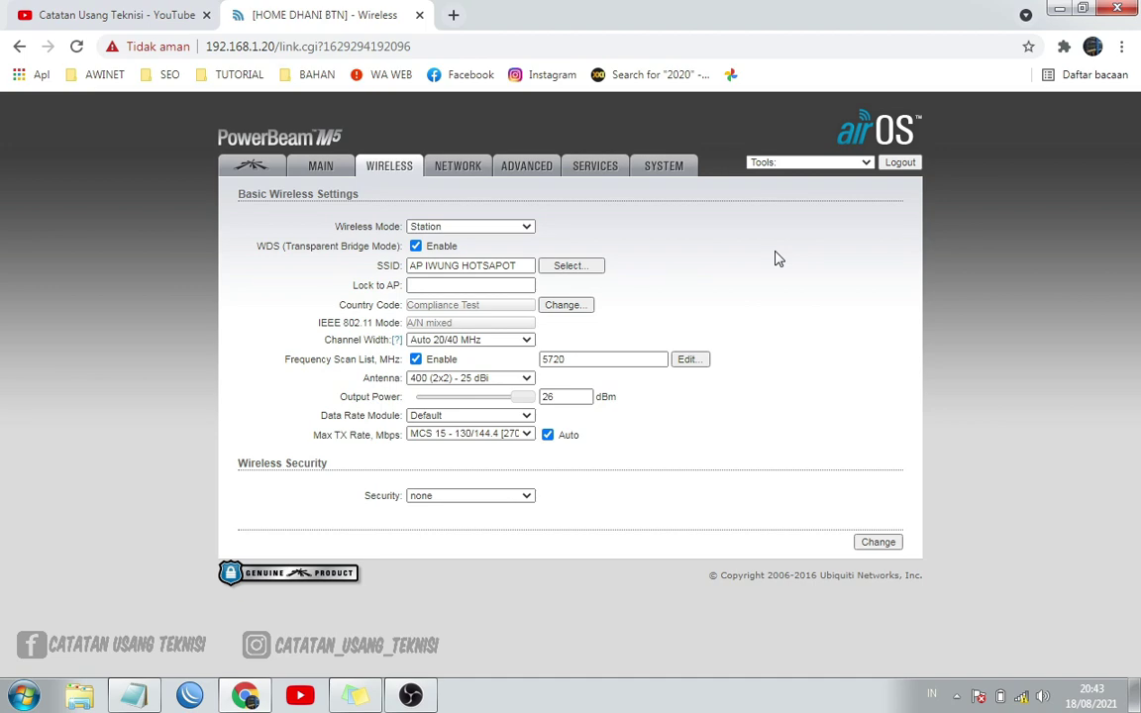
Open a Windows command prompt and run a continuous ping with "ping 192.168.1.20 -t"
key("super+r")
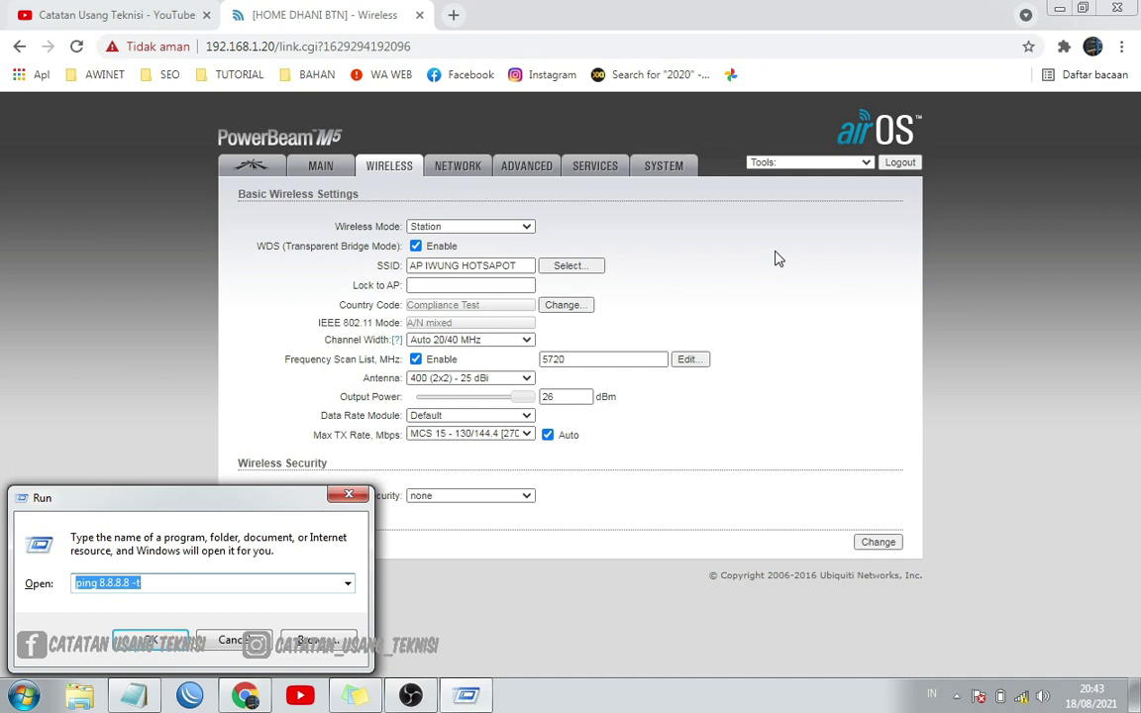
type("cmd")
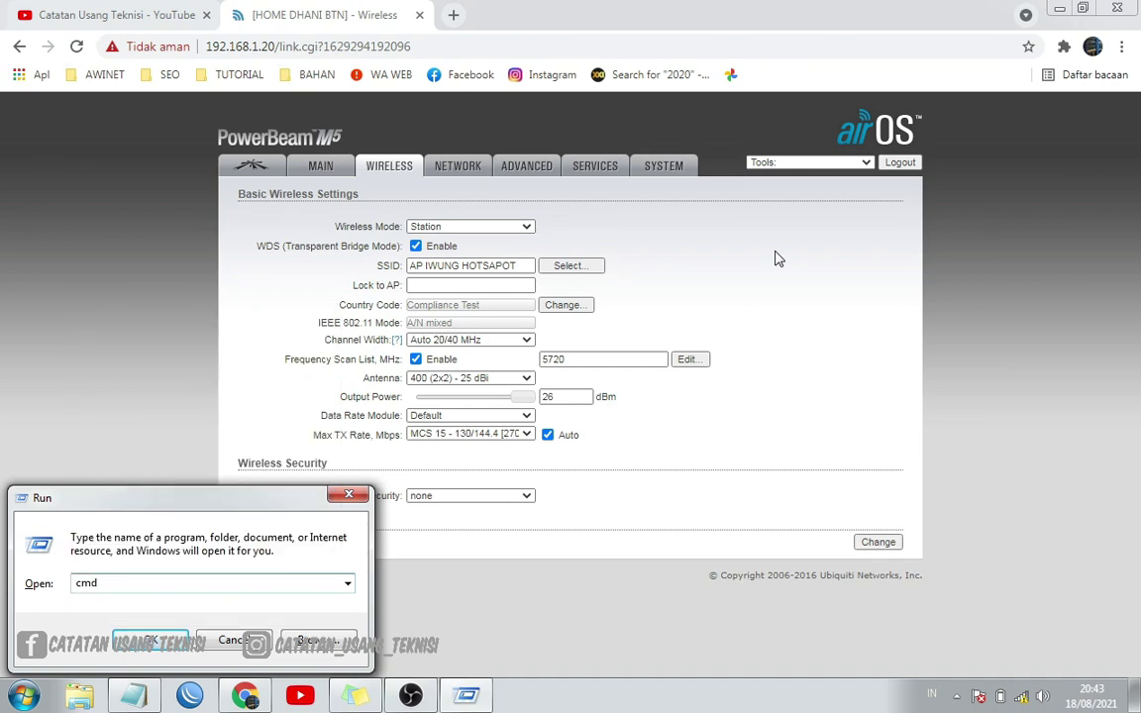
key("Return")
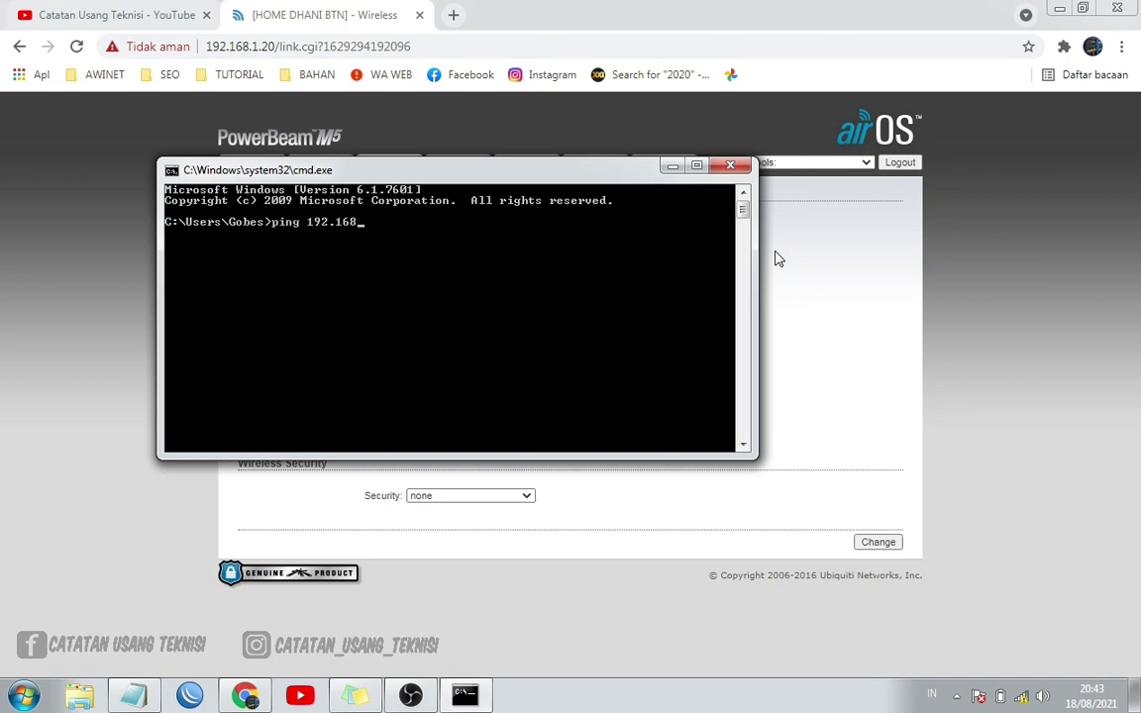
type("ping 192.168.1.20 -t")
key("Return")
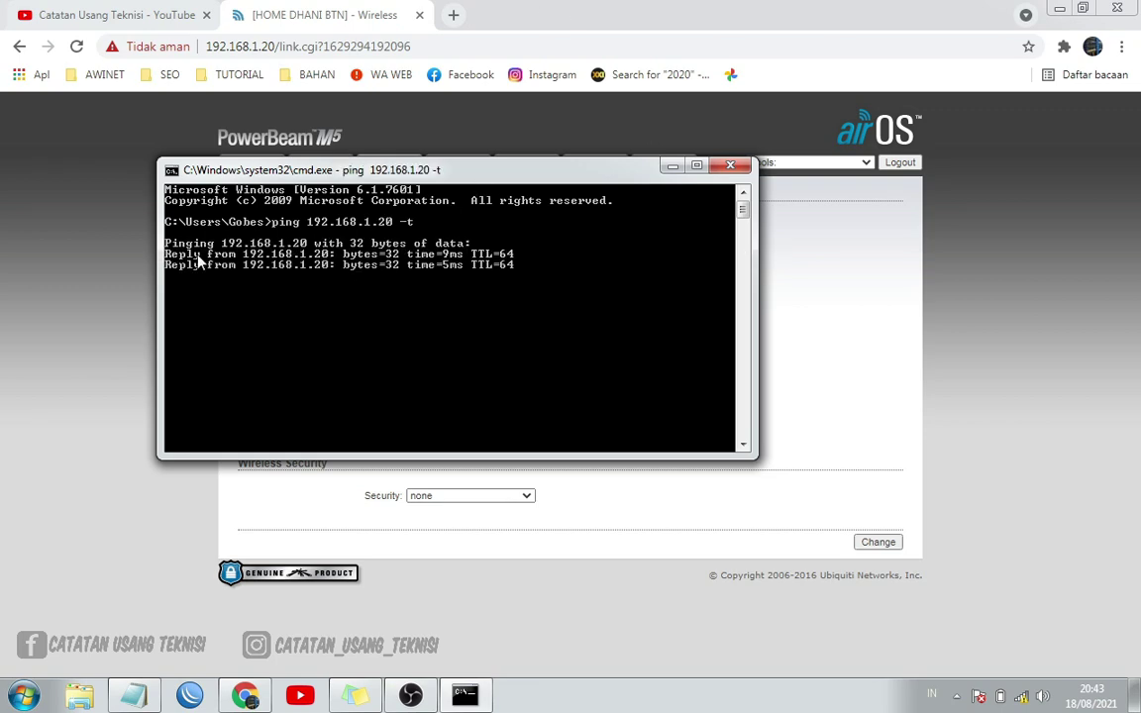
Return to the browser, reload the airOS page and check the wireless link on the main status page, dismissing the translation offer
left_click(57, 210)
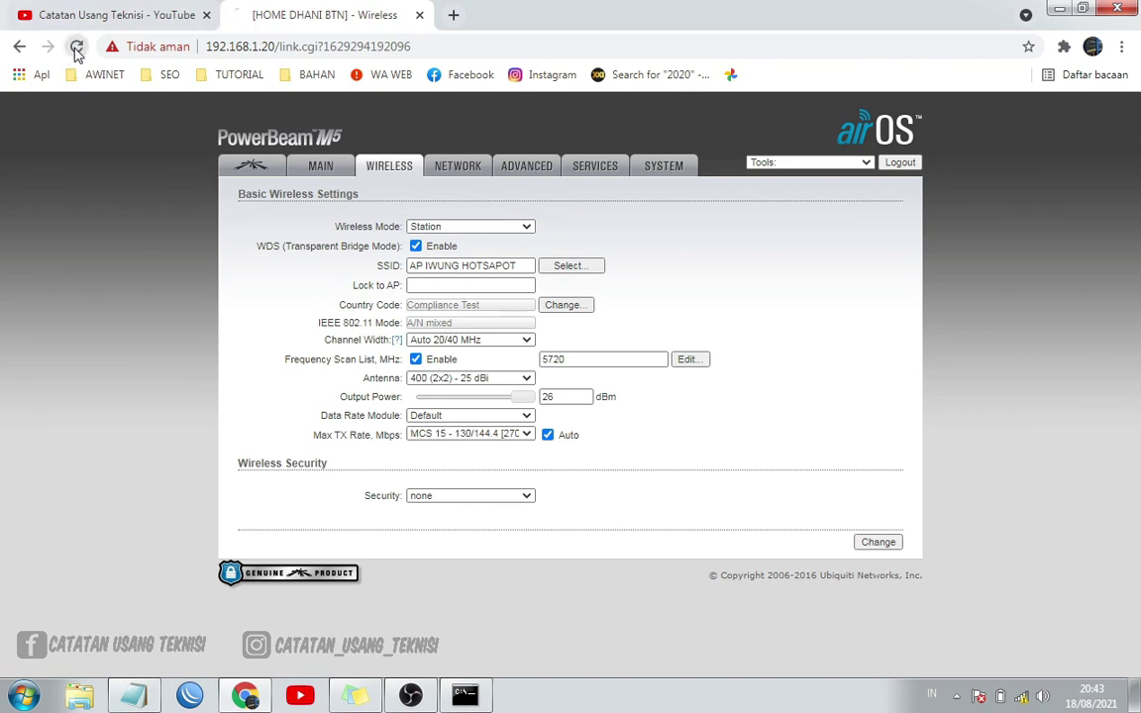
left_click(77, 47)
left_click(320, 176)
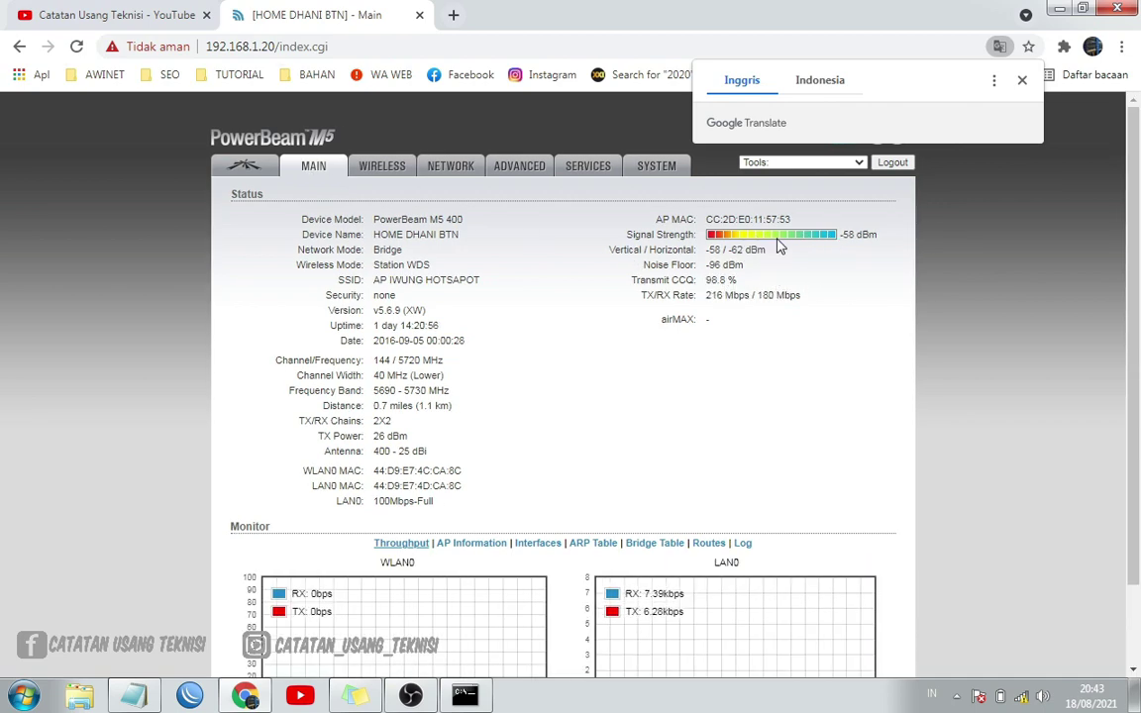
left_click(1022, 81)
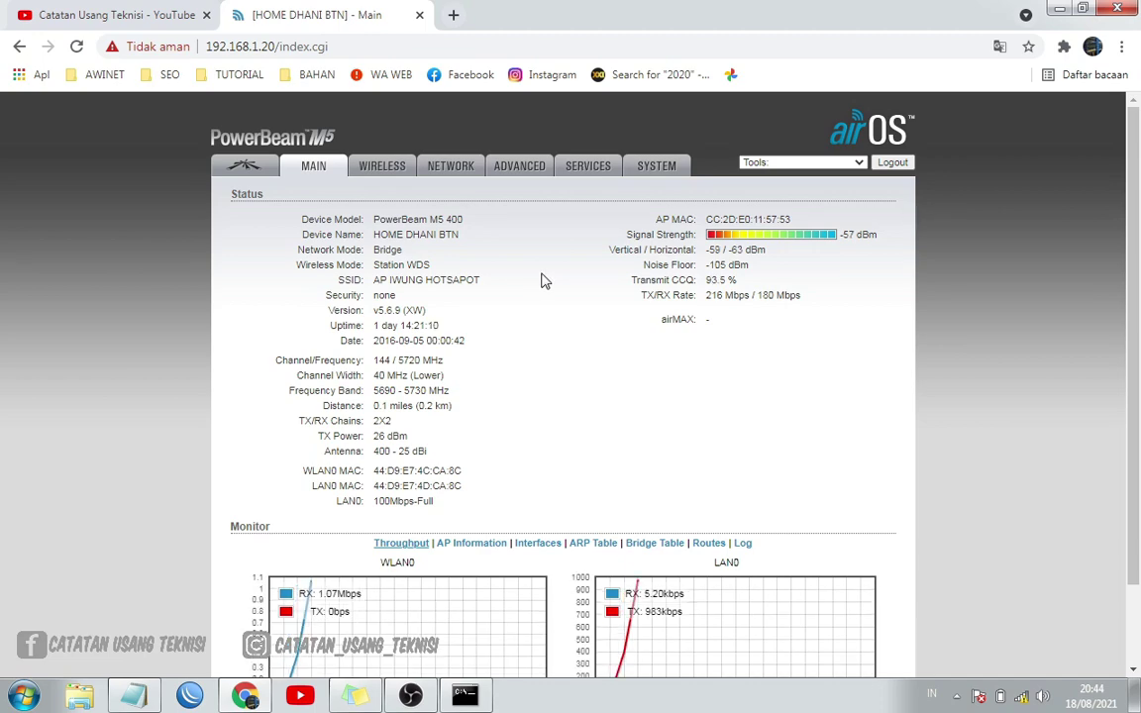
Open the airOS network settings and look over the network role, management network and VLAN sections
left_click(456, 175)
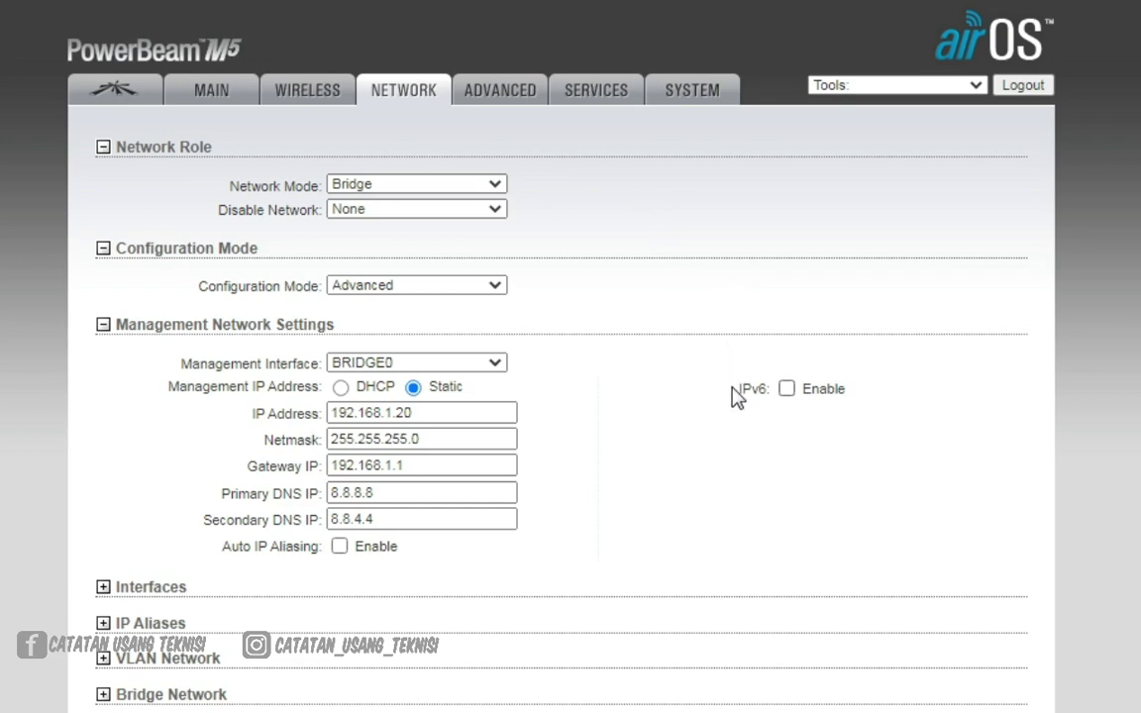
scroll(734, 396, "down", 2)
scroll(735, 396, "up", 2)
scroll(735, 396, "down", 3)
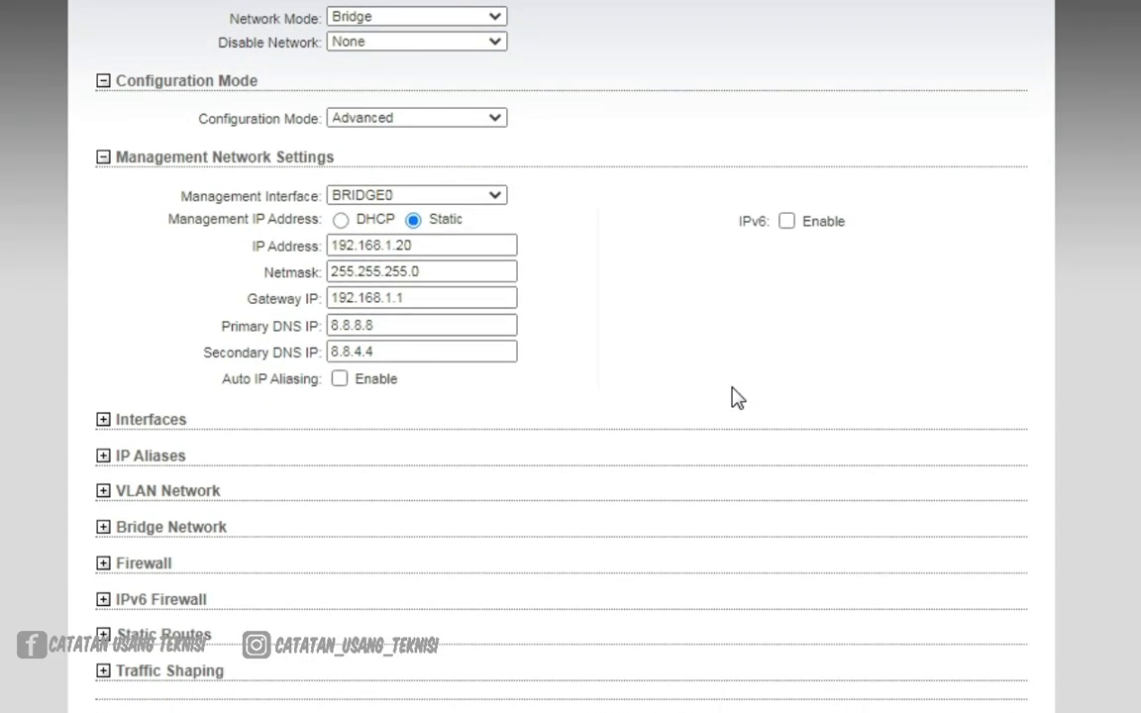
scroll(735, 396, "up", 2)
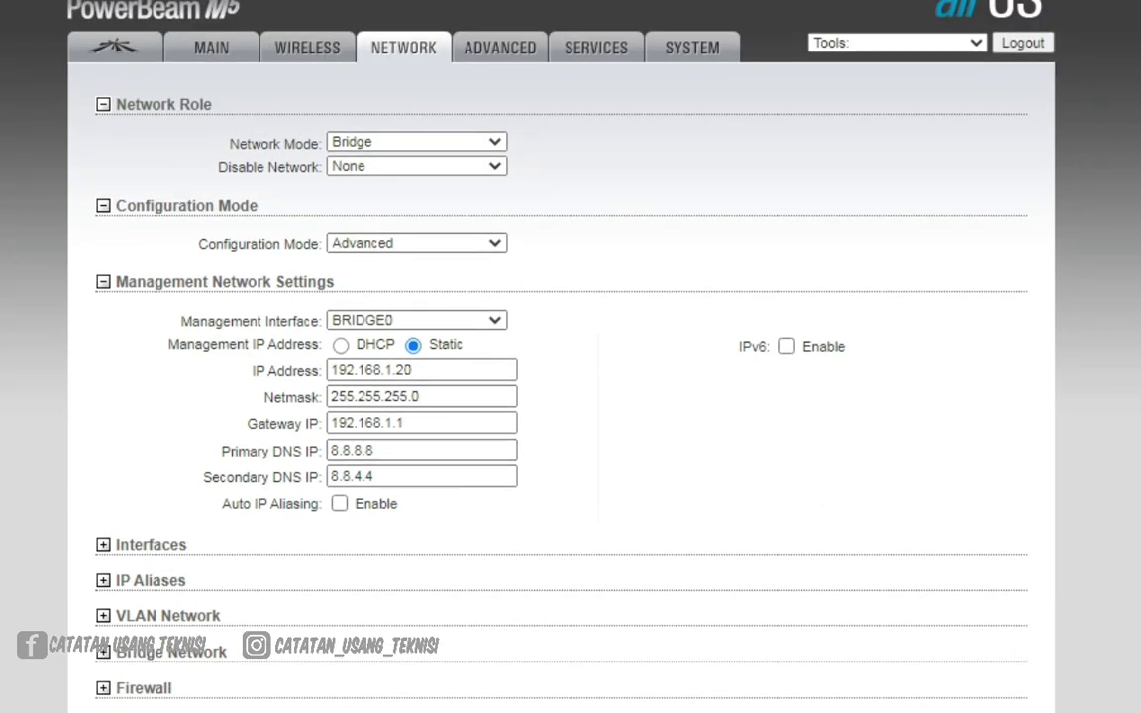
Switch to the Notepad notes, review the planned IP address and VLAN, copy the VLAN ID 721 and return to the airOS page
key("alt+Tab")
left_click_drag(336, 259, 280, 258)
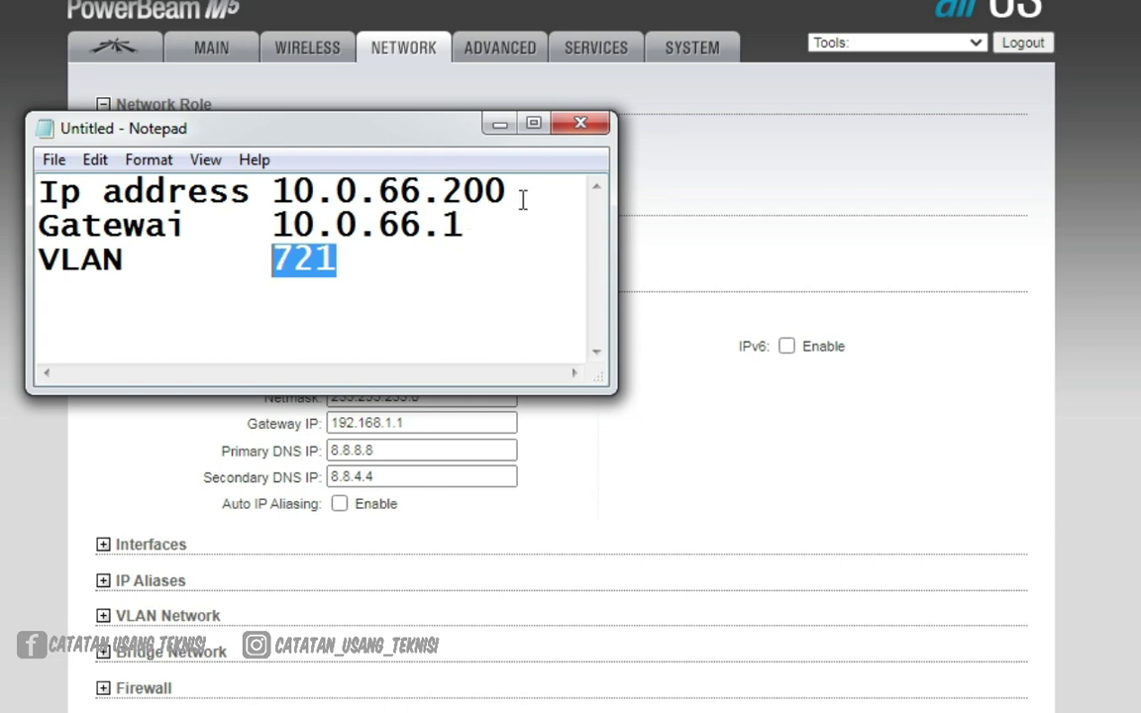
left_click_drag(516, 190, 282, 170)
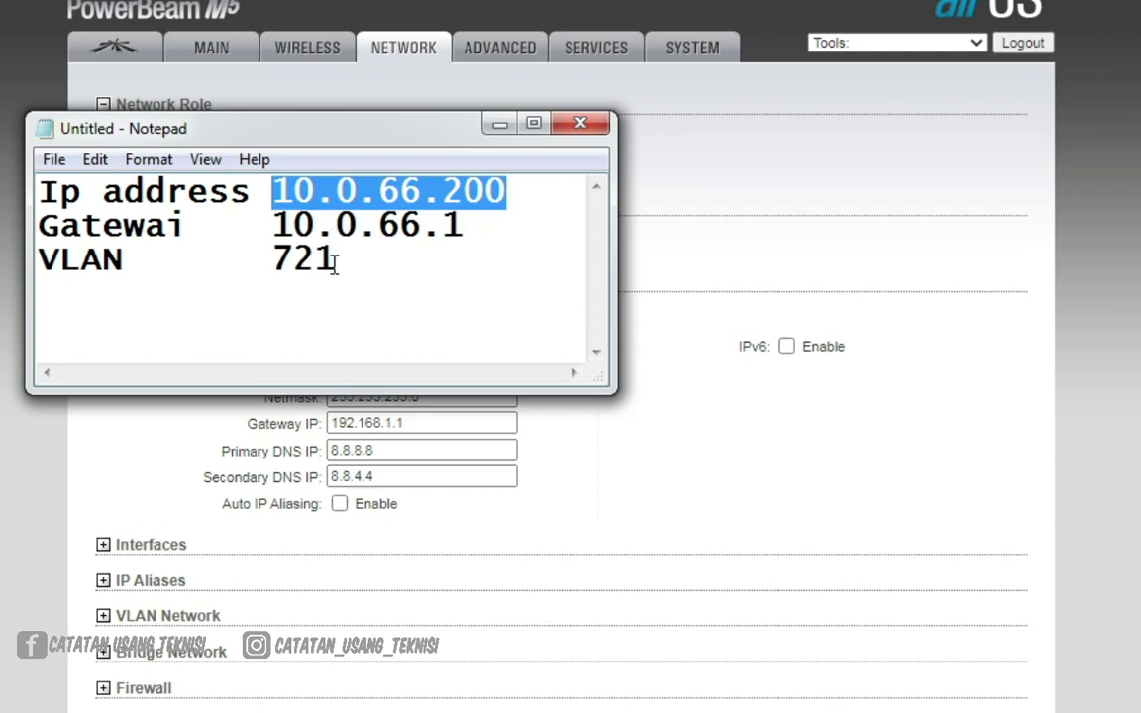
left_click_drag(338, 259, 277, 263)
right_click(281, 259)
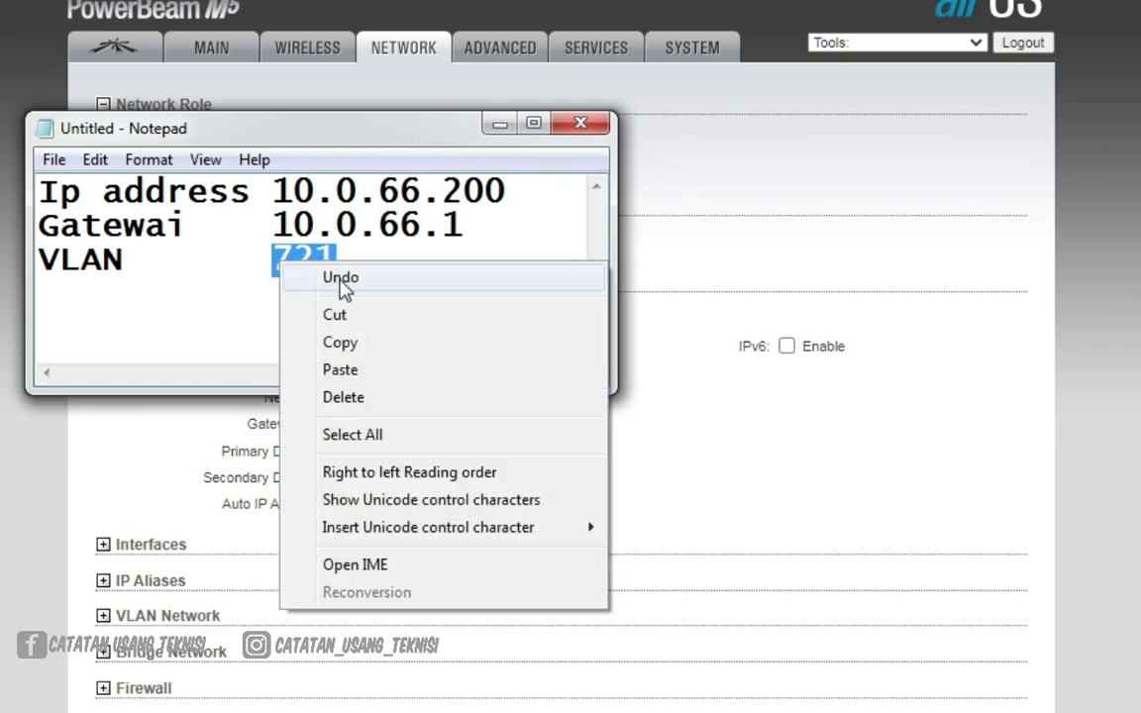
left_click(368, 343)
left_click(735, 503)
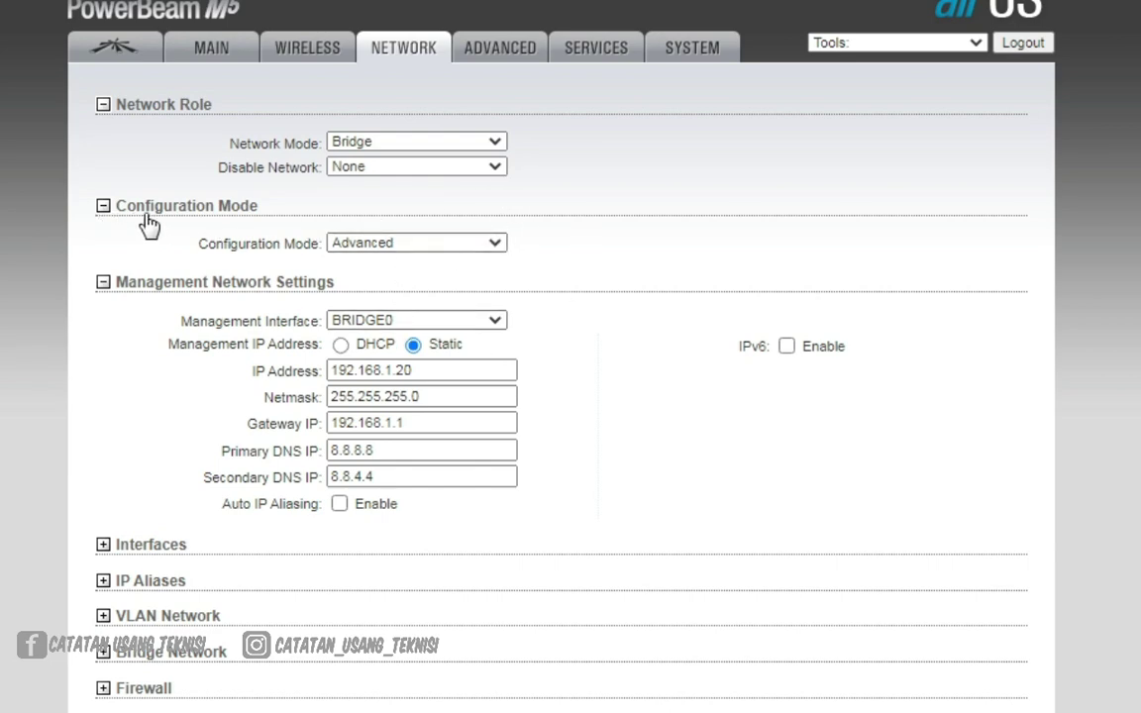
Try the Simple configuration mode and restore Advanced mode
left_click(487, 244)
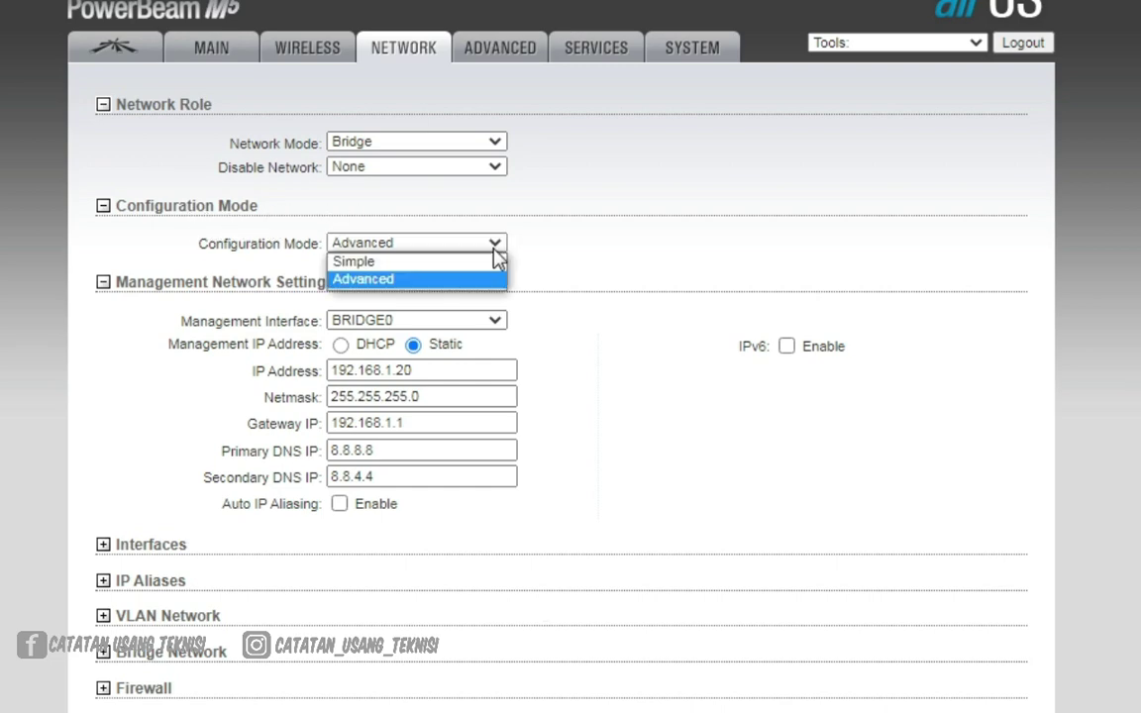
left_click(440, 263)
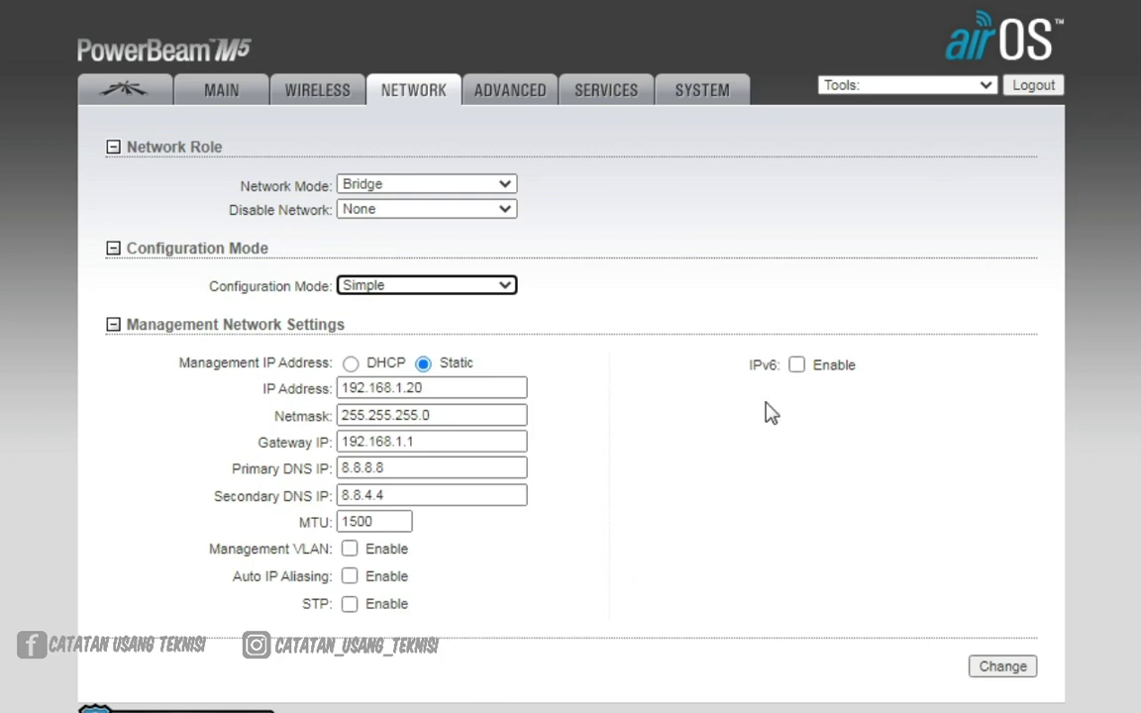
left_click(506, 293)
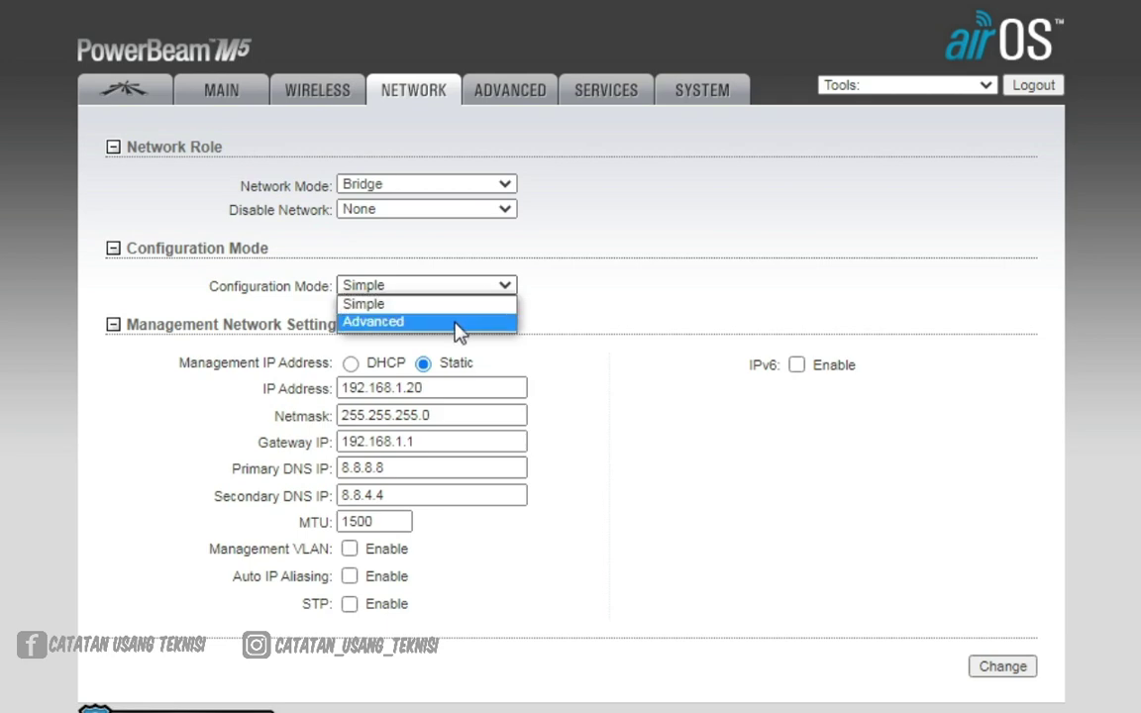
left_click(453, 324)
Add a VLAN network entry on WLAN0 with VLAN ID 721 and the comment "VLAN Sumber"
scroll(726, 469, "down", 2)
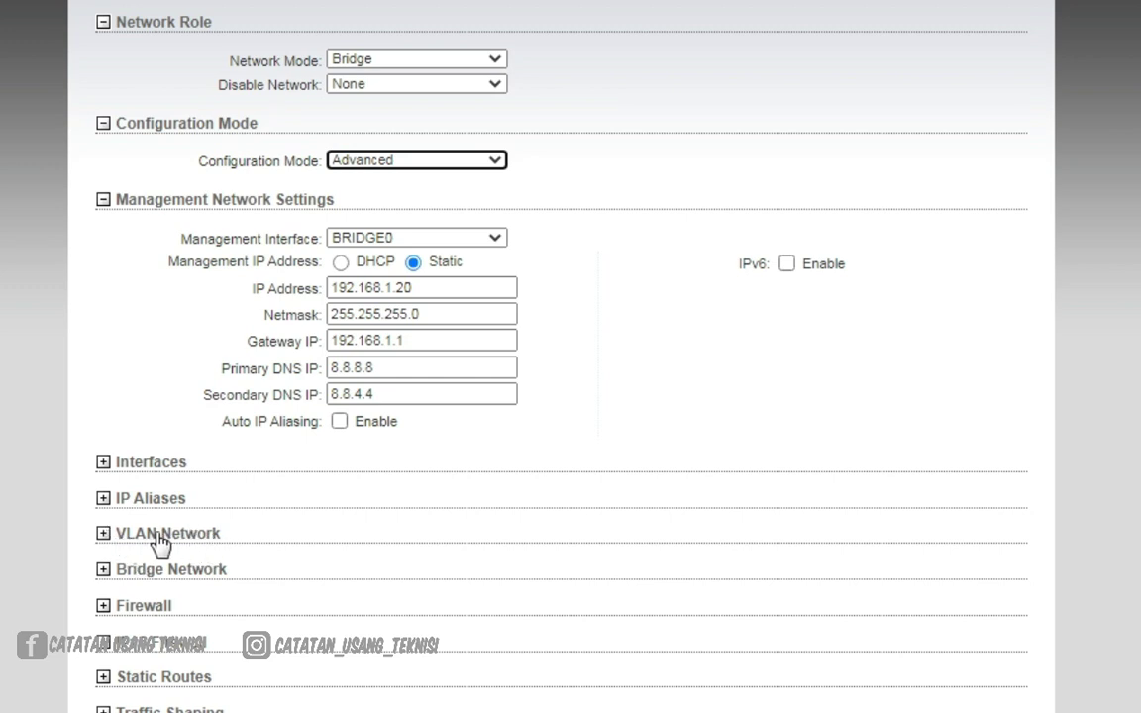
left_click(104, 535)
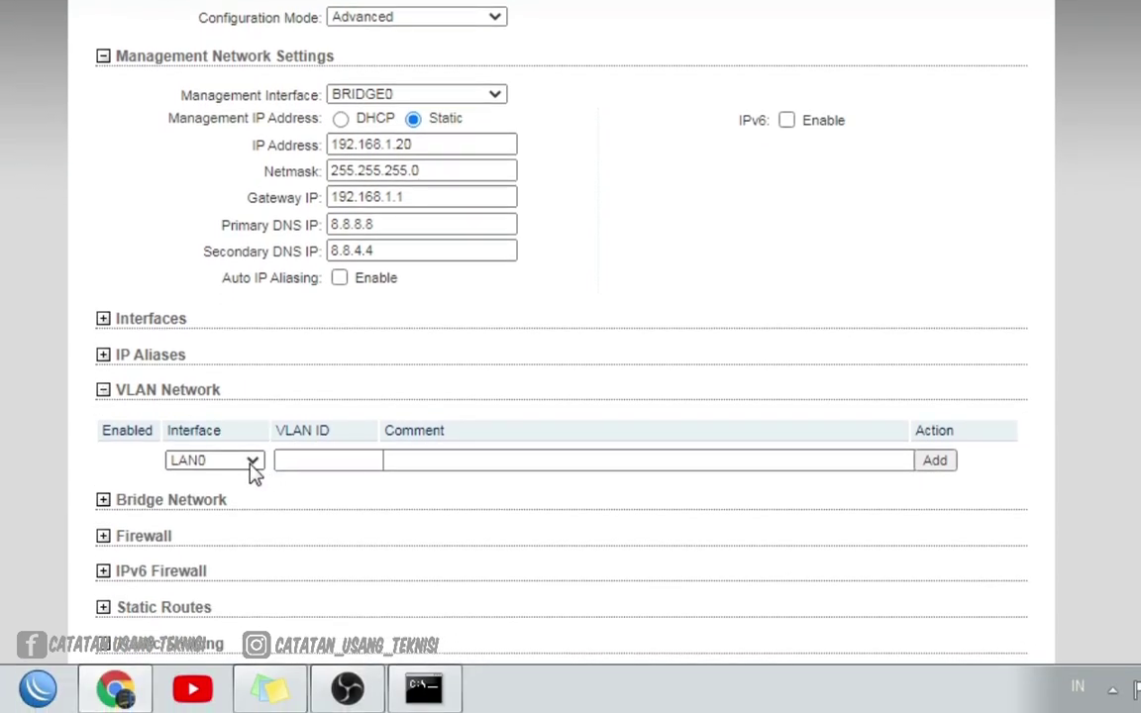
left_click(253, 466)
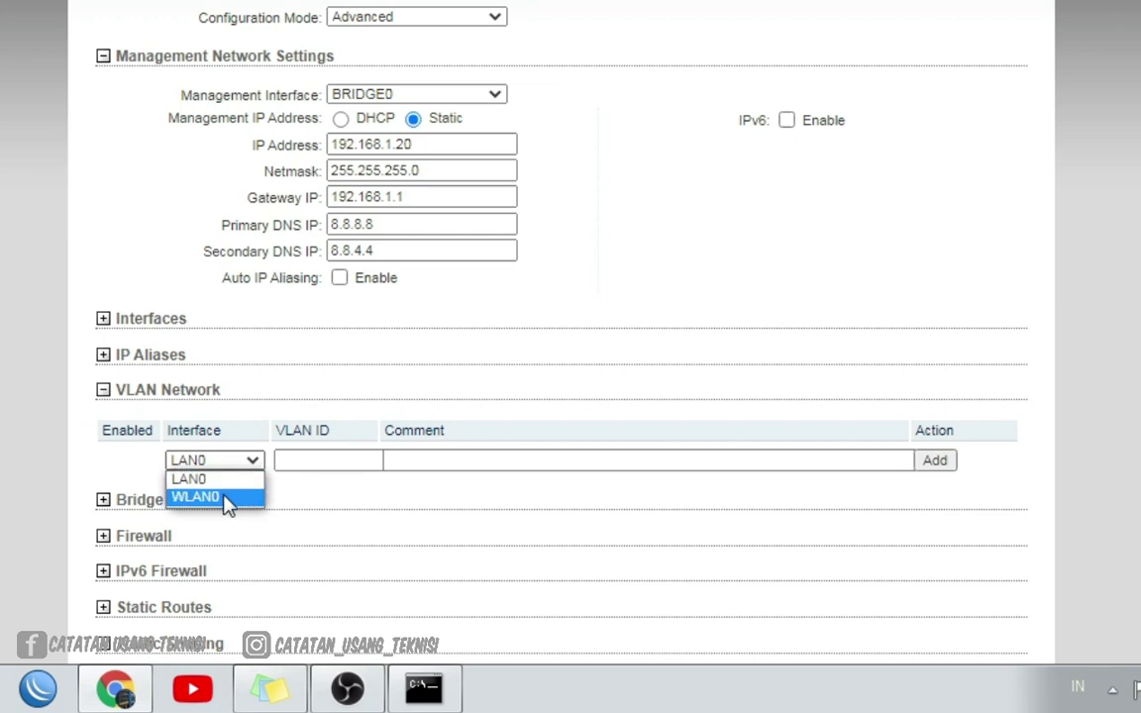
left_click(225, 506)
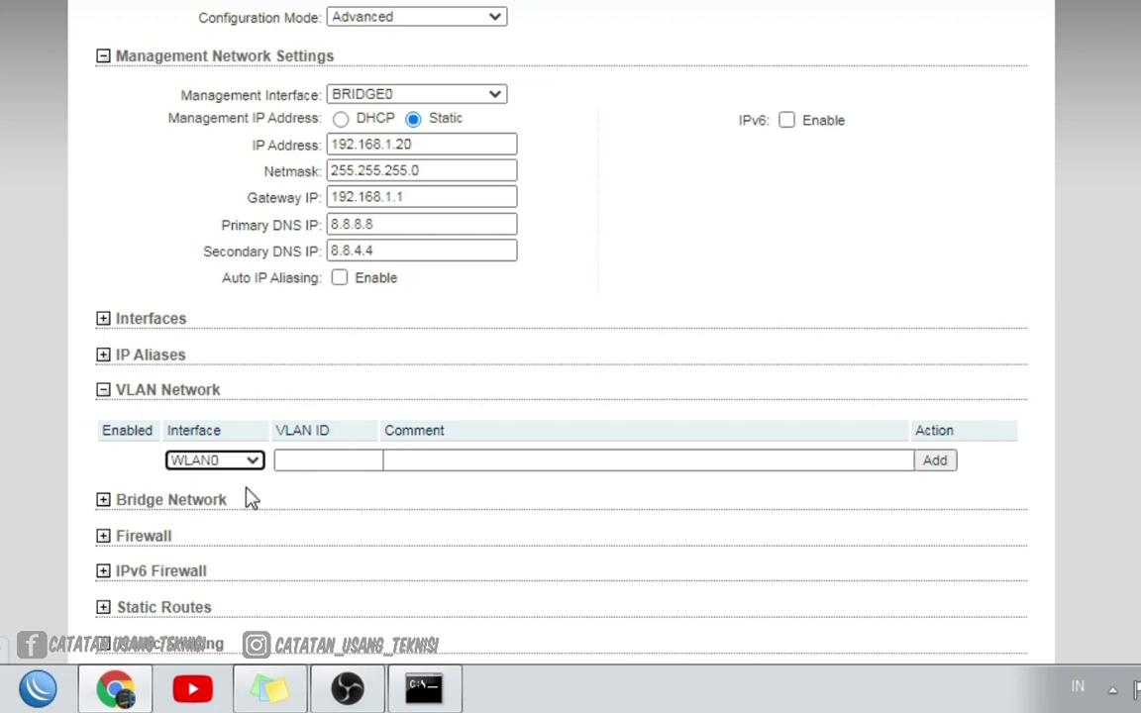
left_click(331, 459)
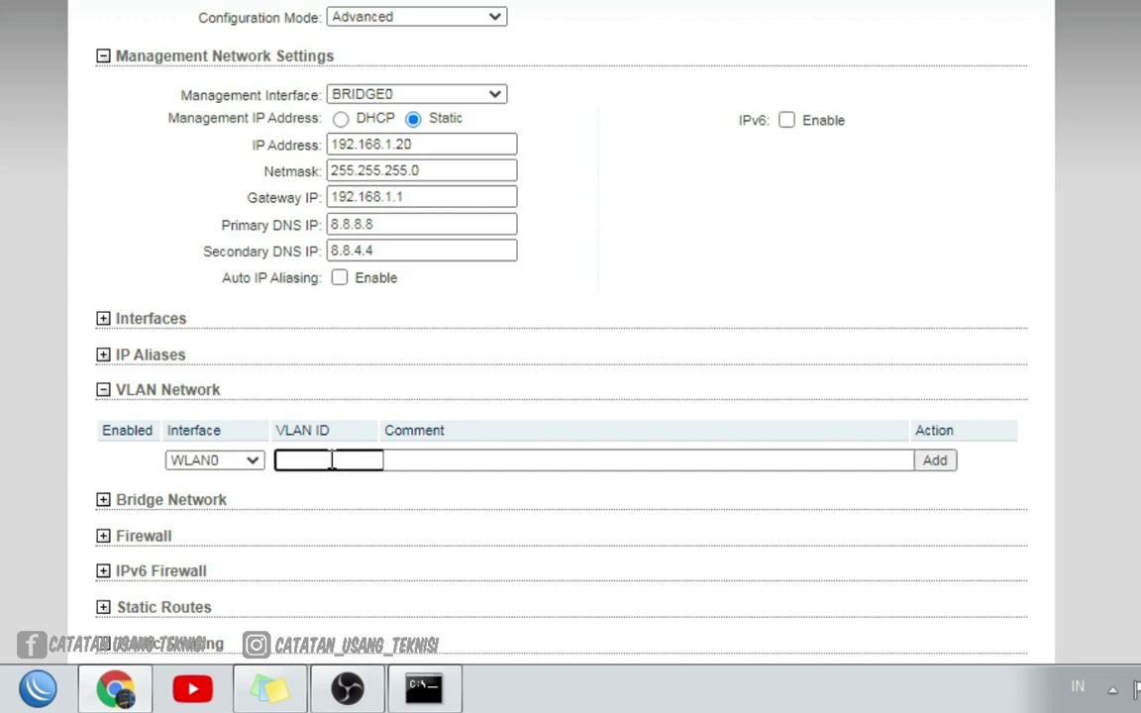
type("721")
left_click(430, 462)
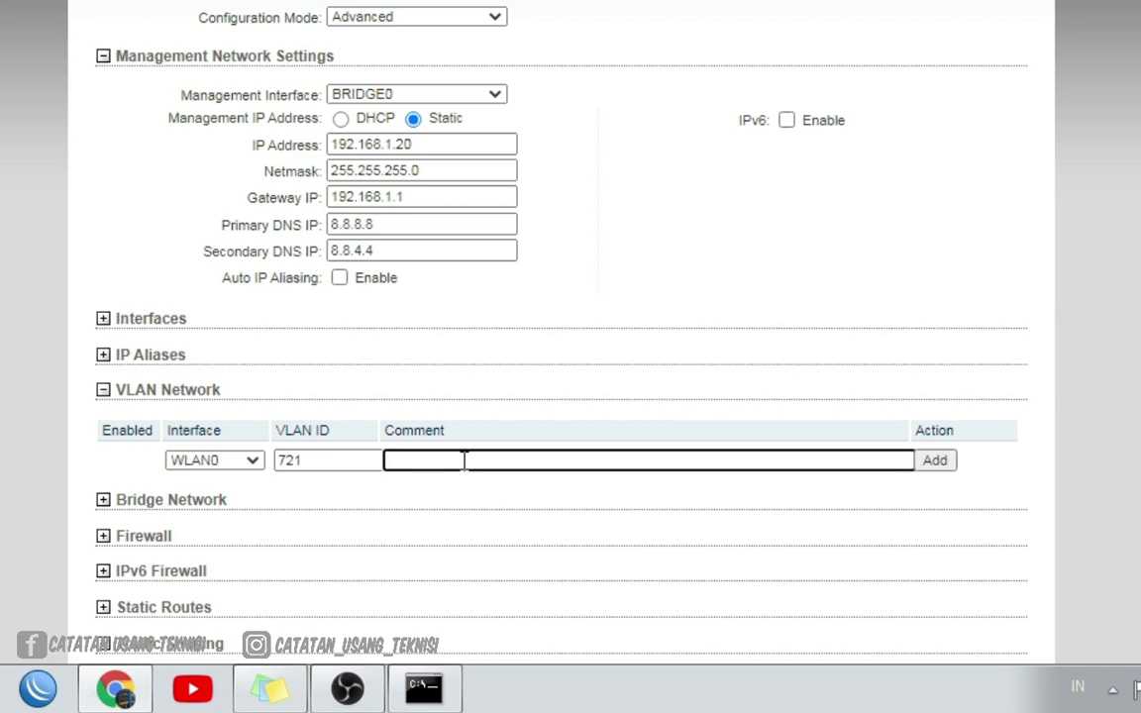
type("AN Sumber")
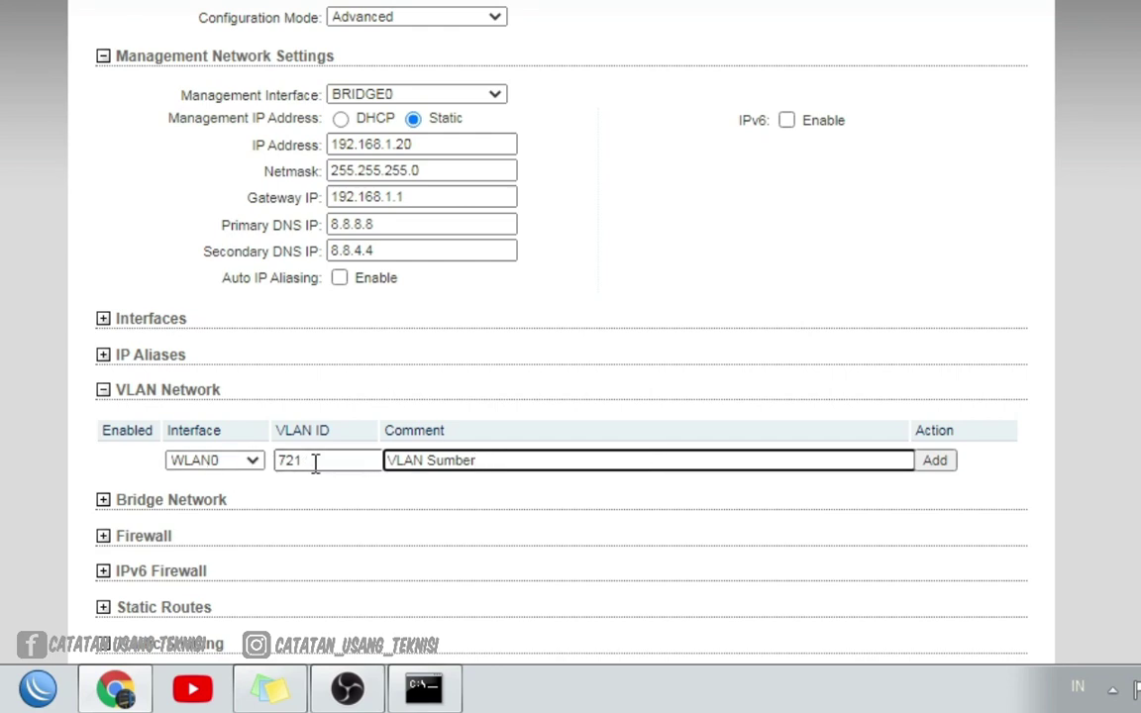
left_click(943, 463)
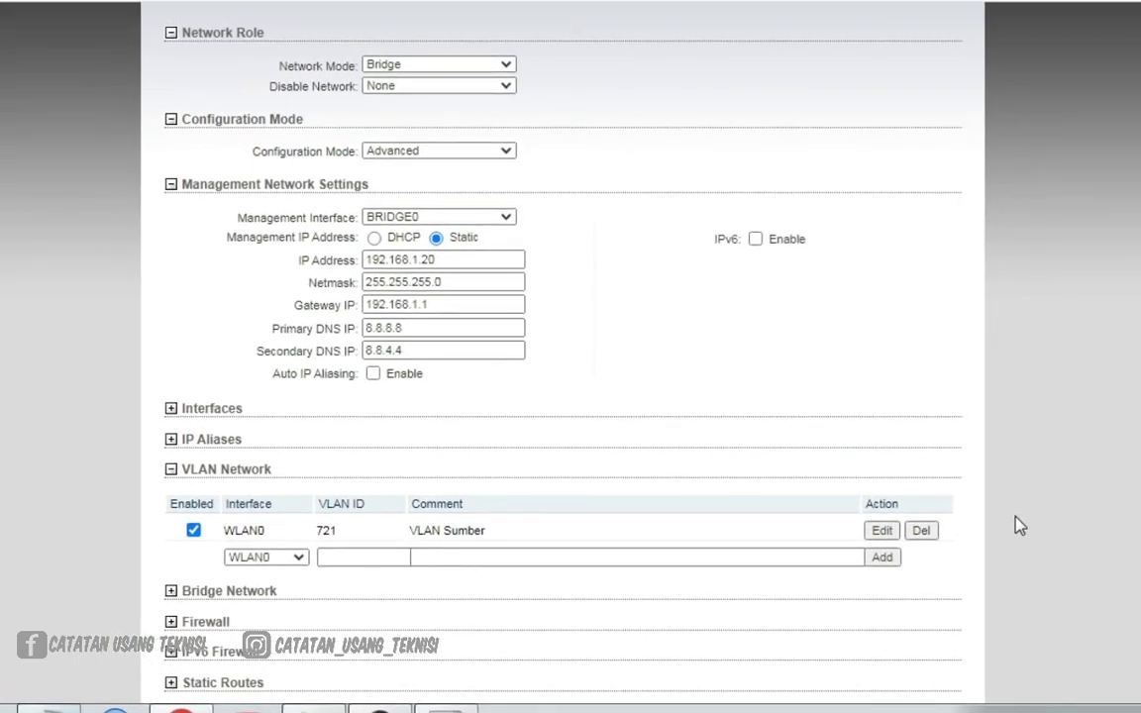
Set the management interface to WLAN0.721 in the management network settings
scroll(1020, 525, "up", 2)
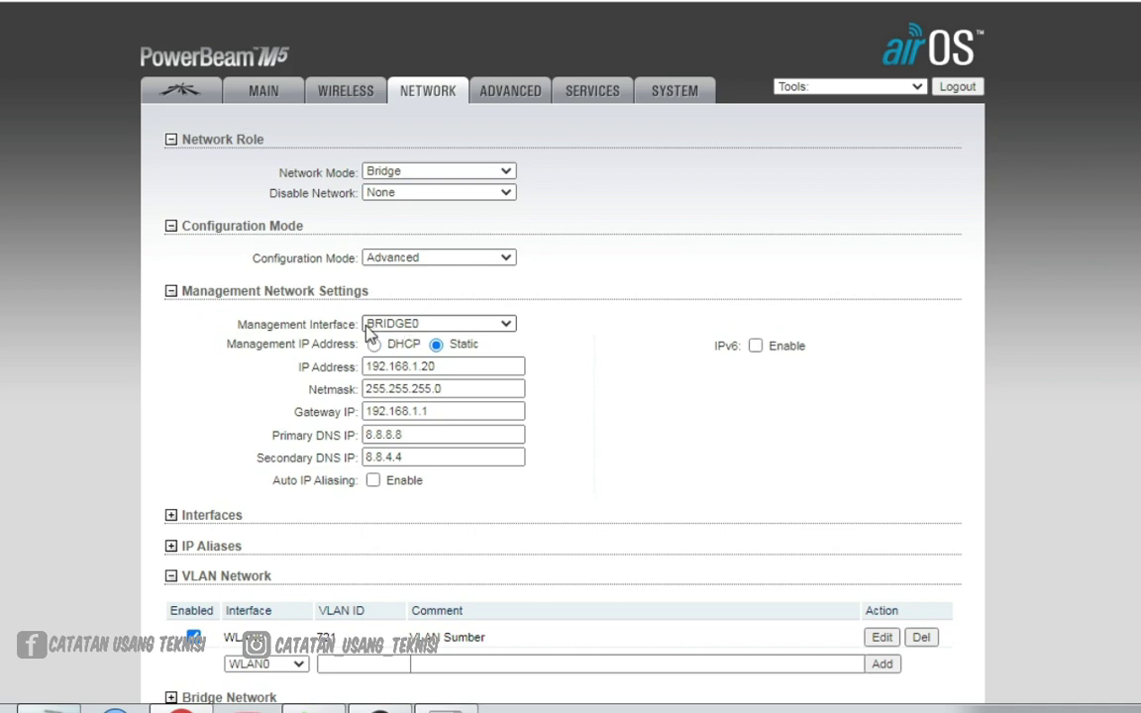
scroll(677, 596, "down", 3)
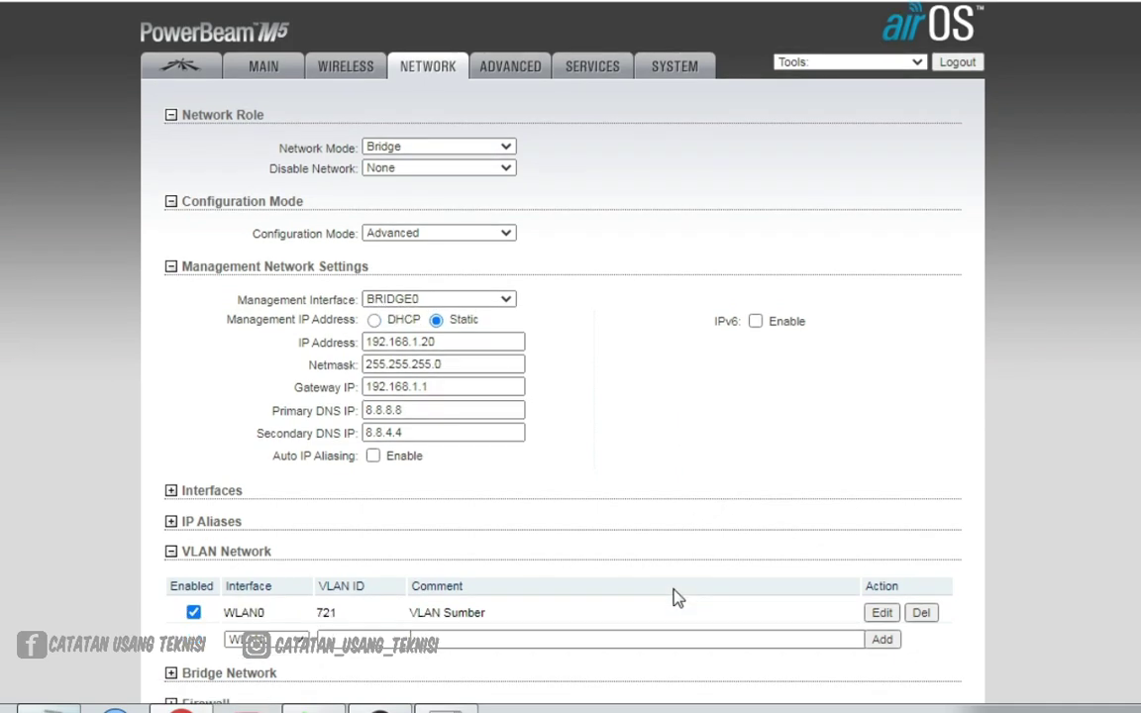
scroll(500, 468, "up", 3)
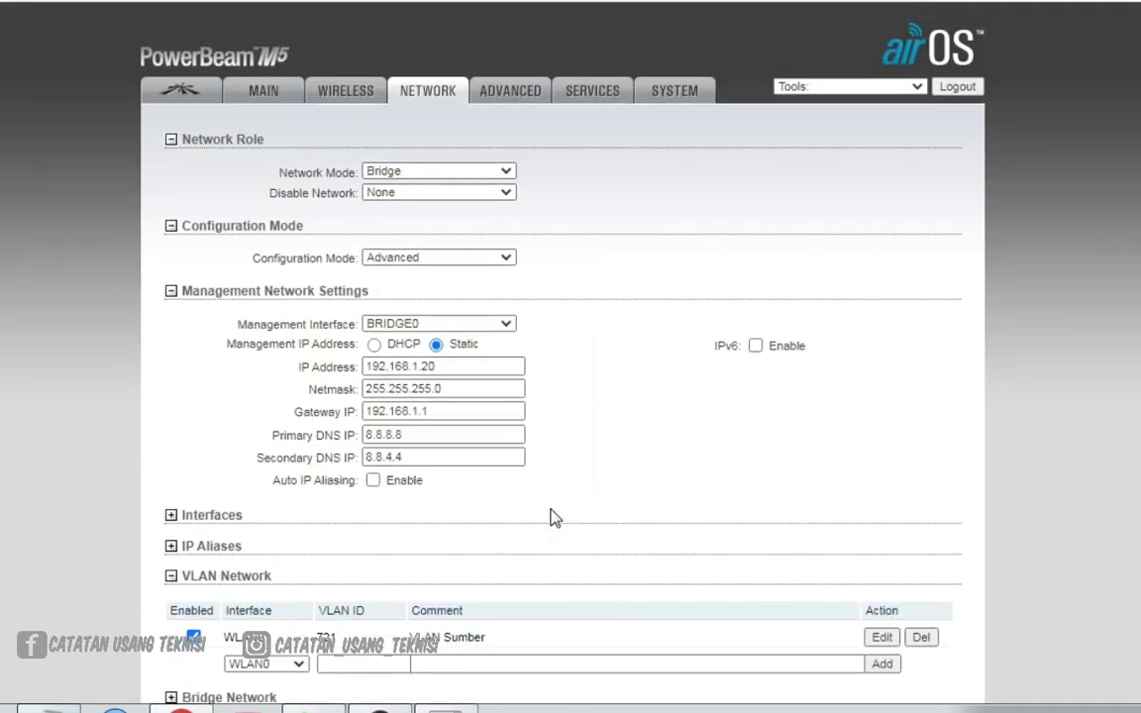
left_click(506, 325)
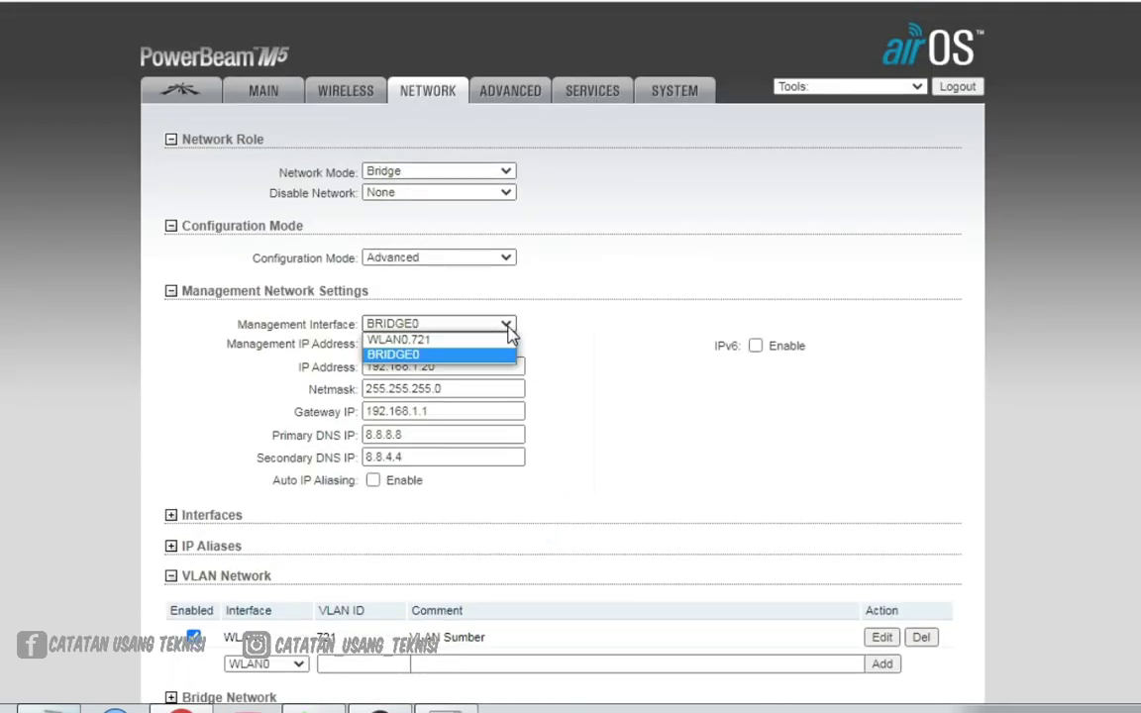
left_click(432, 340)
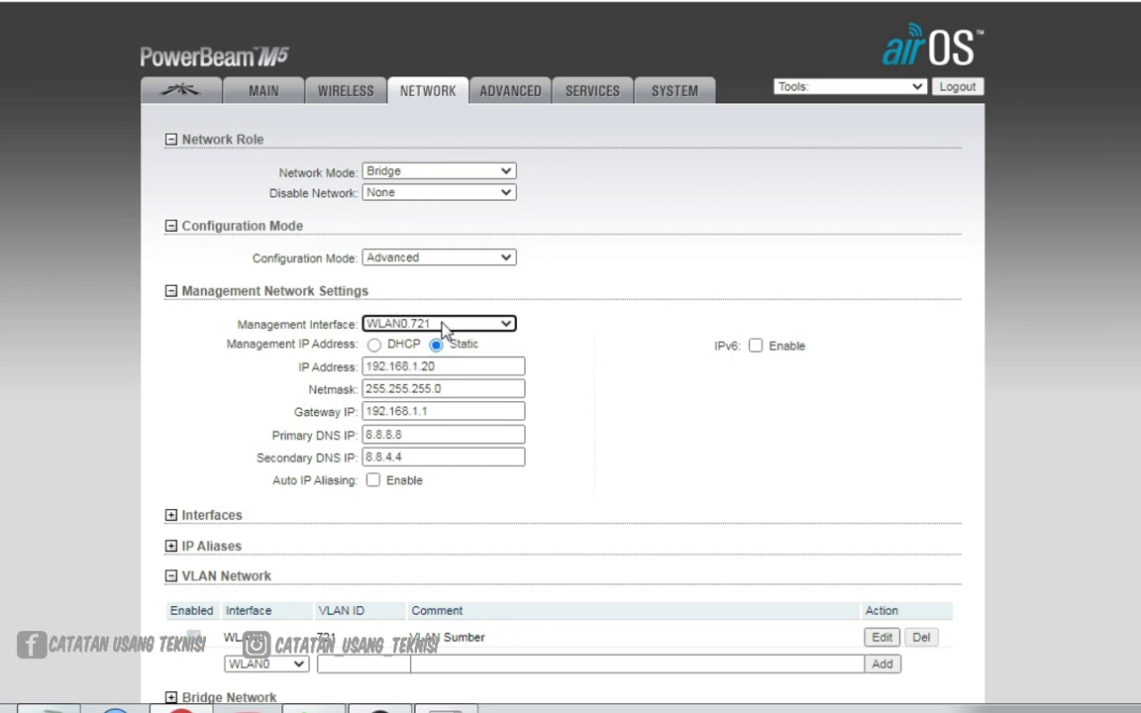
Review the VLAN network entry and the selectable management interface options on the network page
scroll(690, 370, "down", 1)
scroll(691, 373, "down", 3)
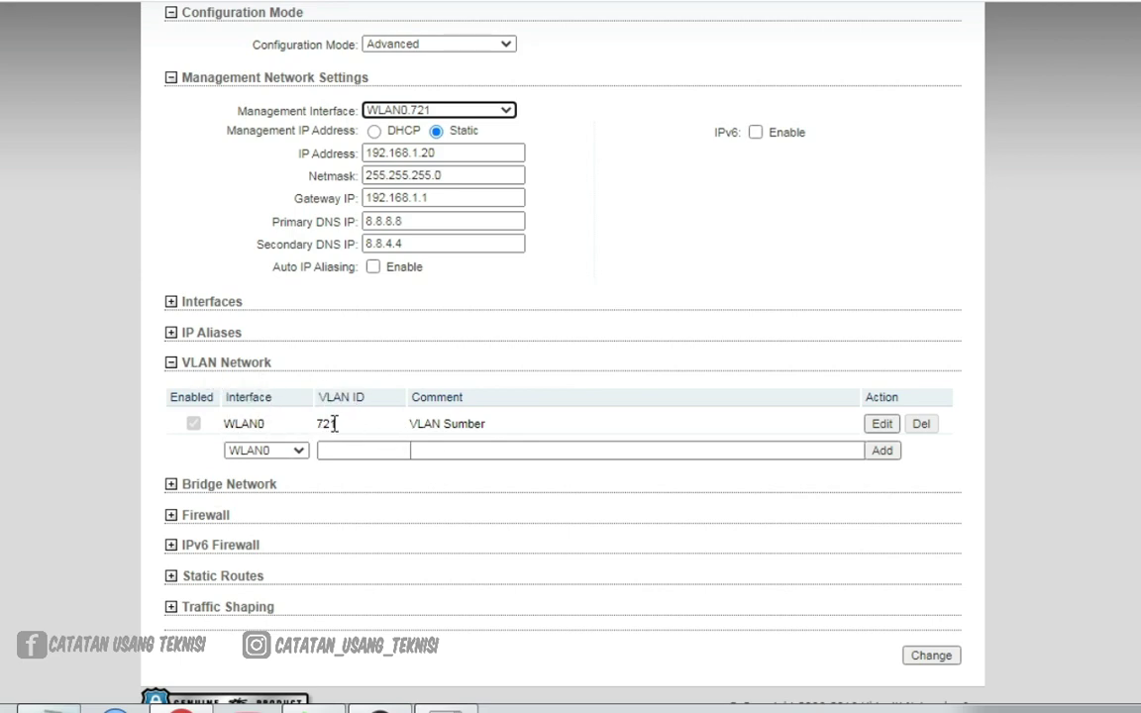
scroll(515, 421, "up", 1)
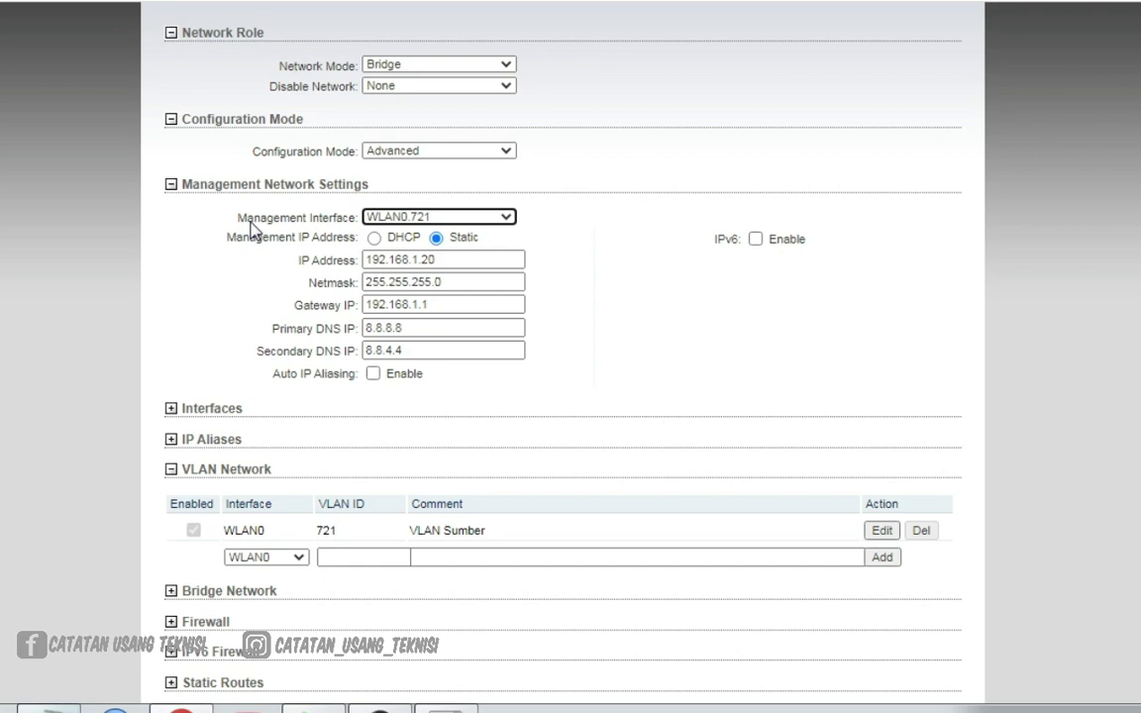
left_click(464, 221)
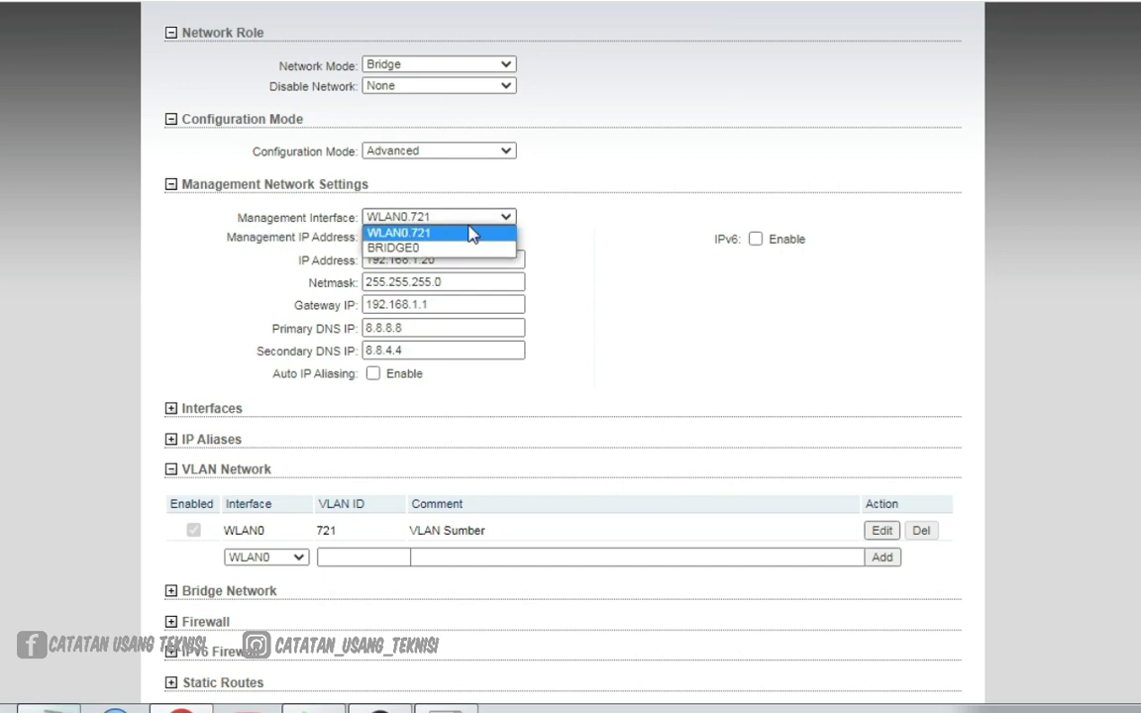
left_click(641, 255)
scroll(644, 257, "up", 1)
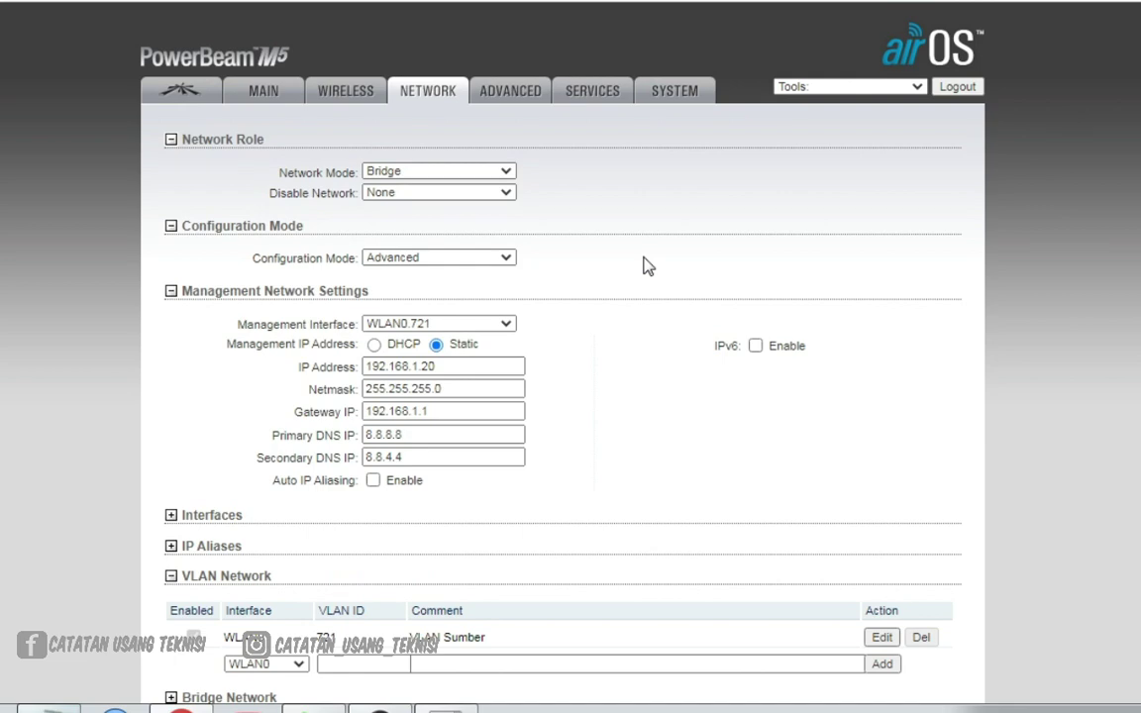
scroll(642, 265, "down", 1)
scroll(642, 264, "up", 1)
Change the network mode to Router and set the WAN interface to WLAN0.721
left_click(505, 172)
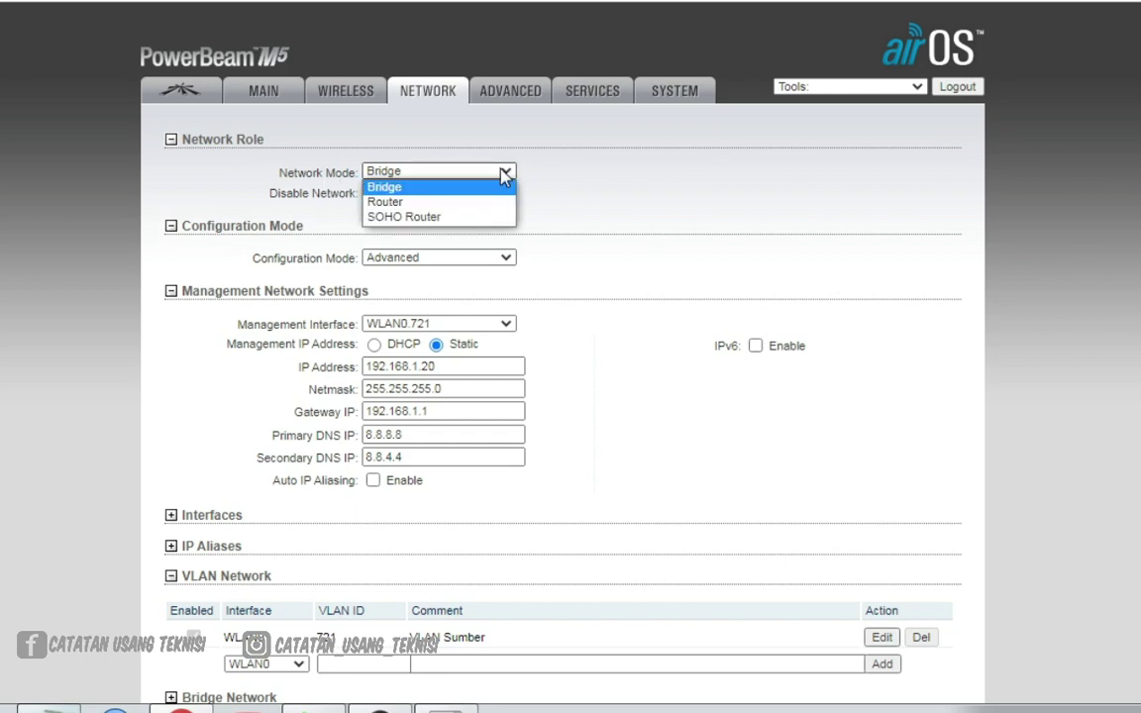
left_click(465, 204)
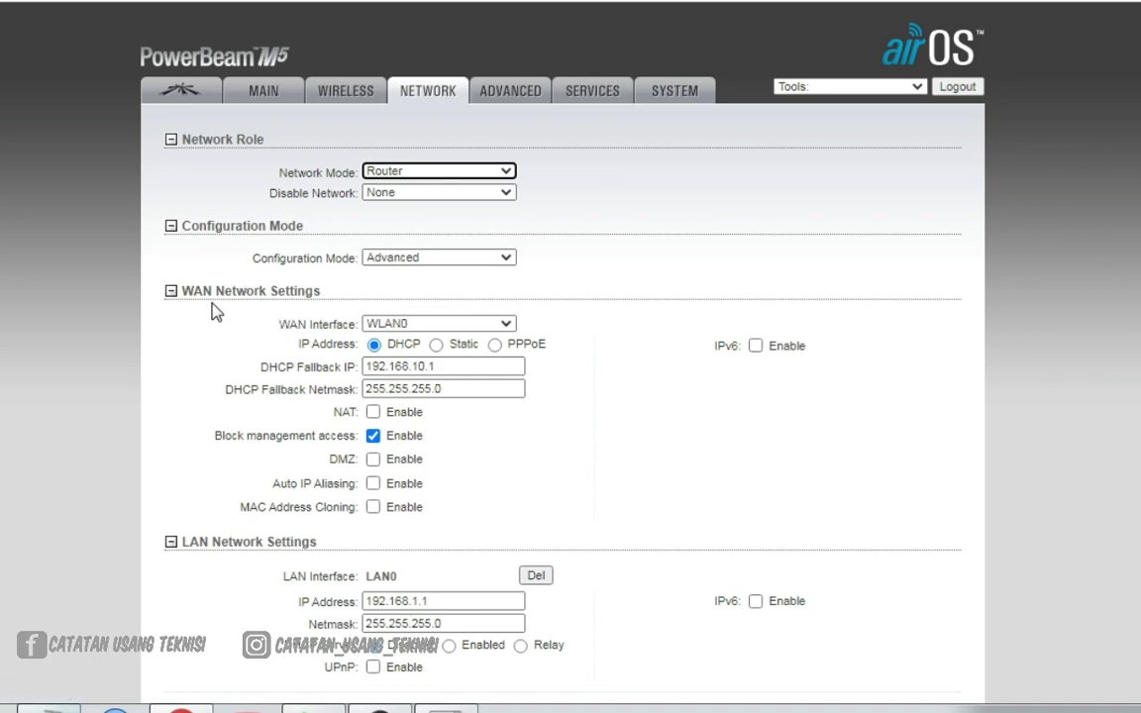
left_click(504, 325)
left_click(457, 356)
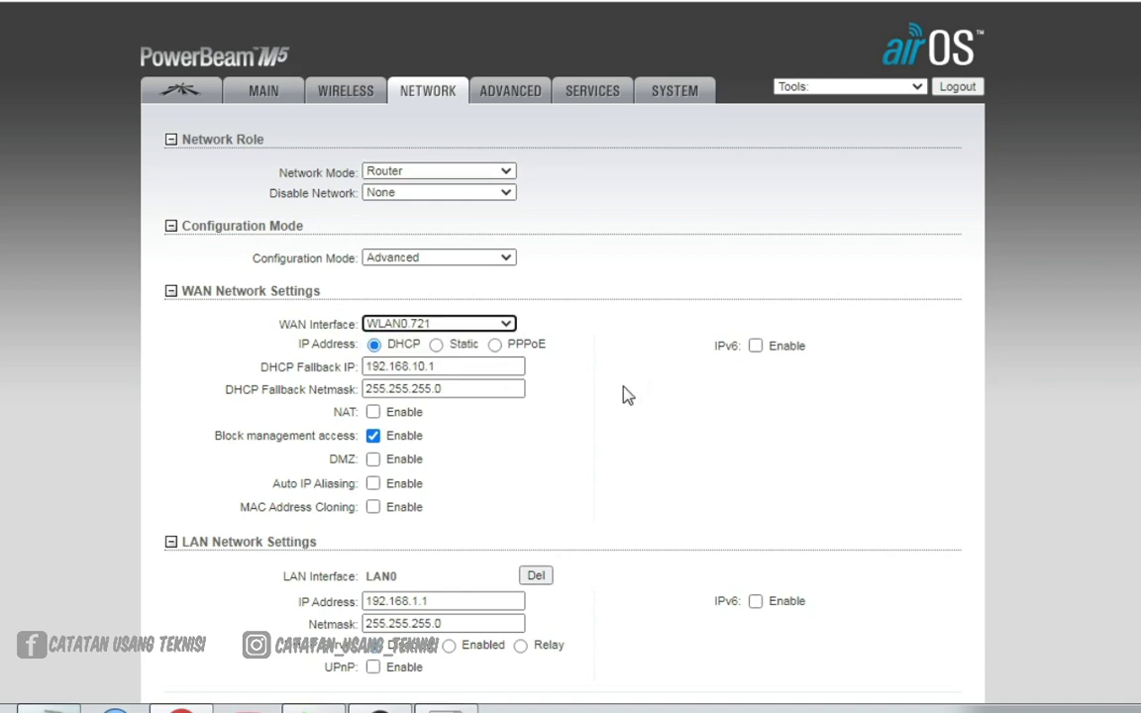
Switch the WAN addressing to Static and set its IP address to 10.0.66.200, copied from the Notepad notes
left_click(438, 346)
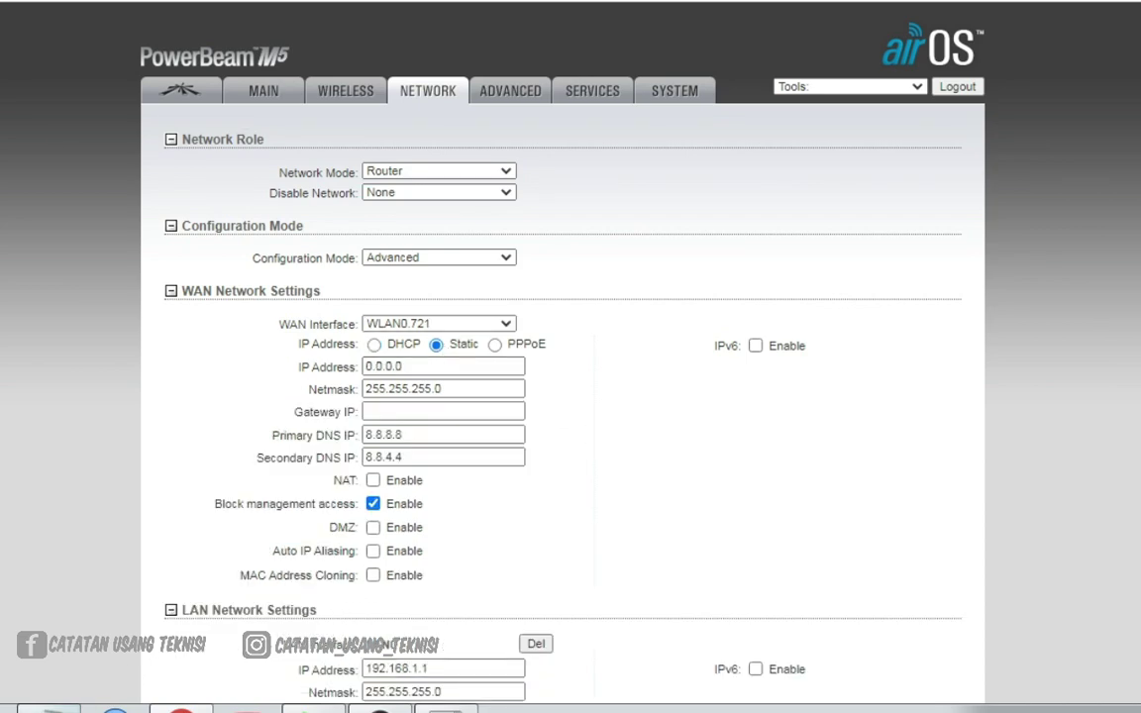
key("alt+Tab")
left_click_drag(513, 177, 319, 174)
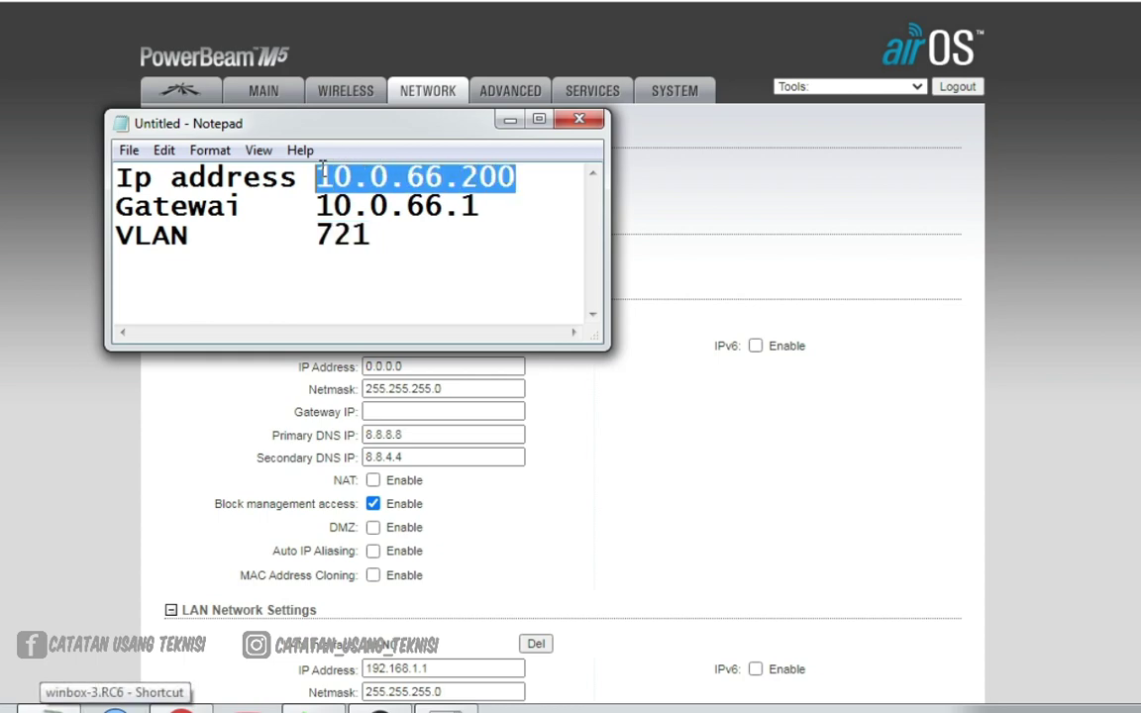
right_click(322, 174)
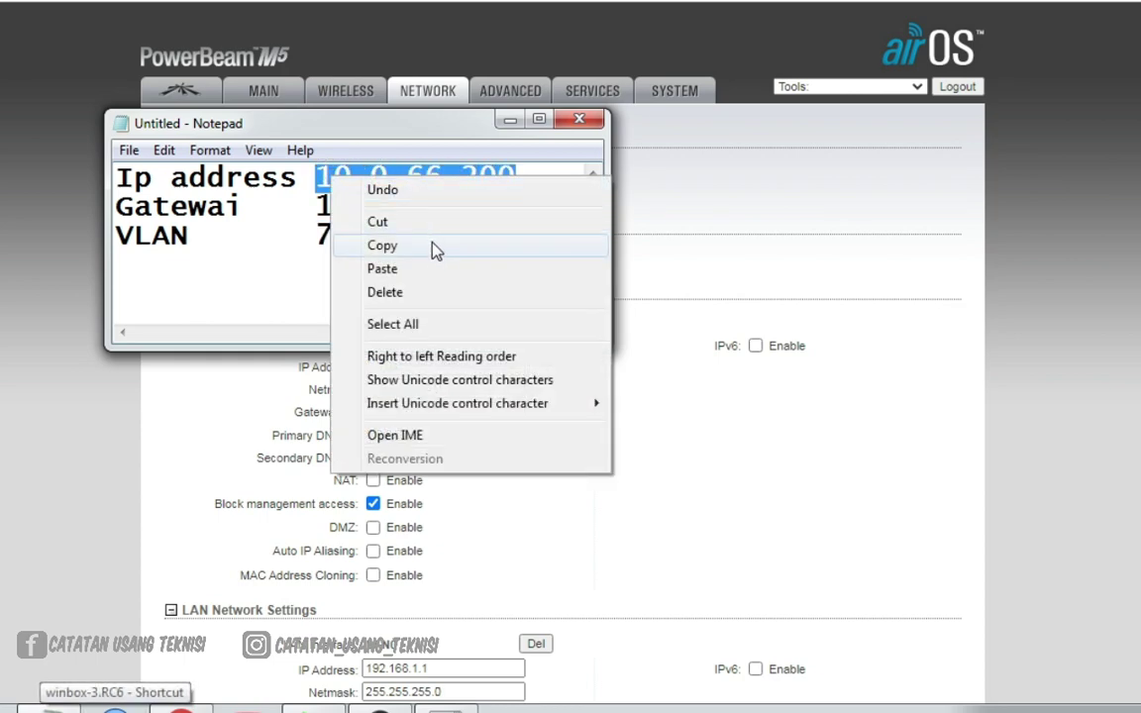
left_click(429, 245)
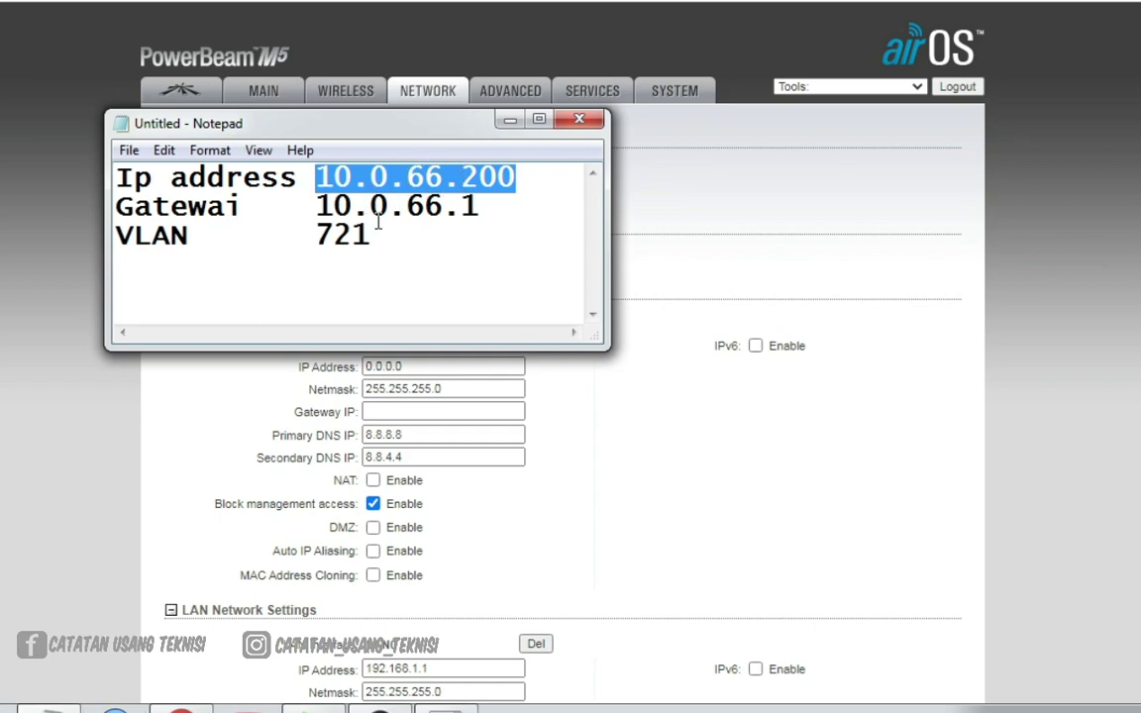
left_click(644, 495)
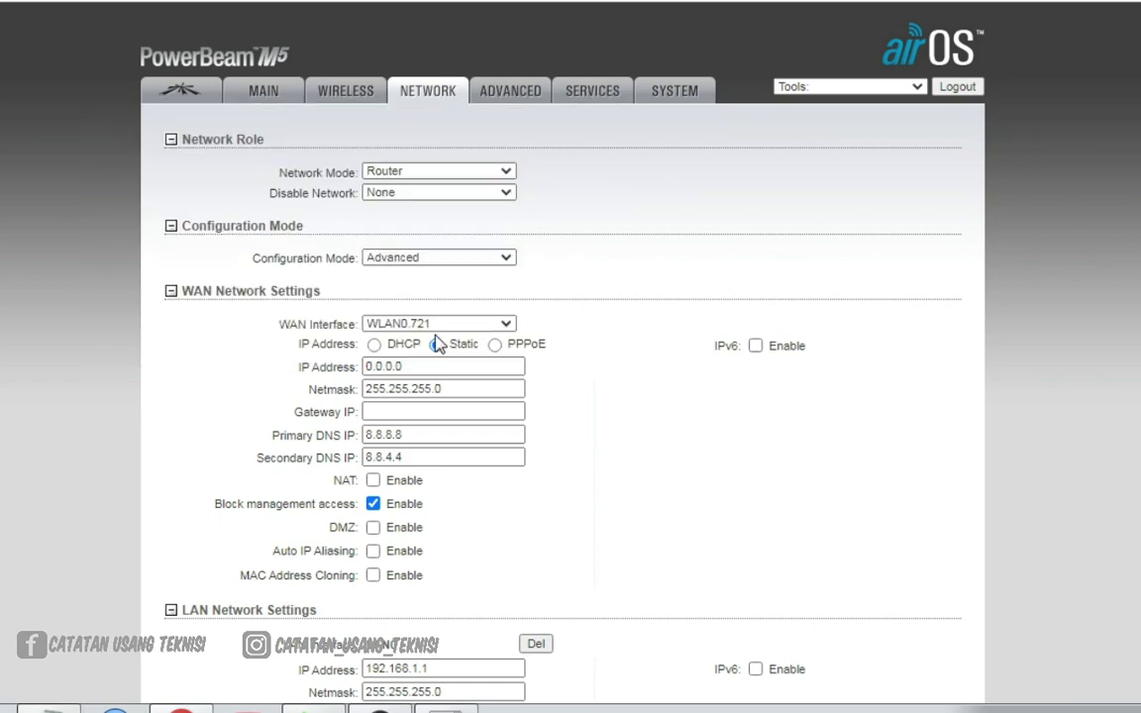
left_click(437, 344)
double_click(438, 366)
right_click(435, 366)
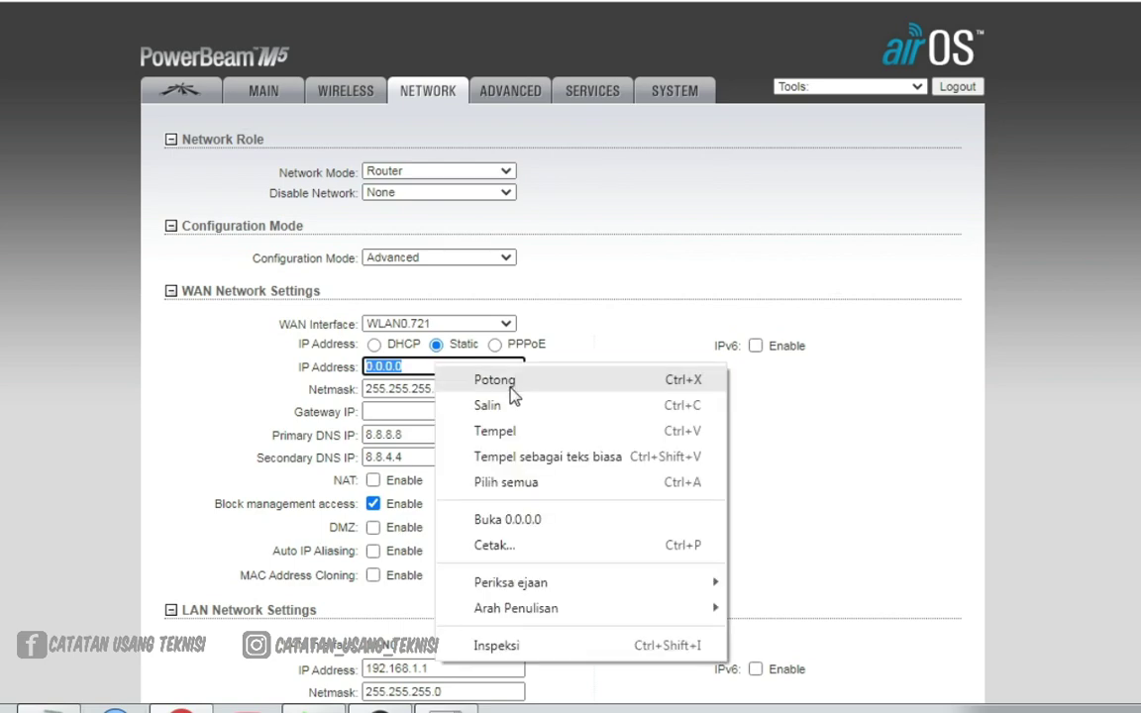
left_click(522, 443)
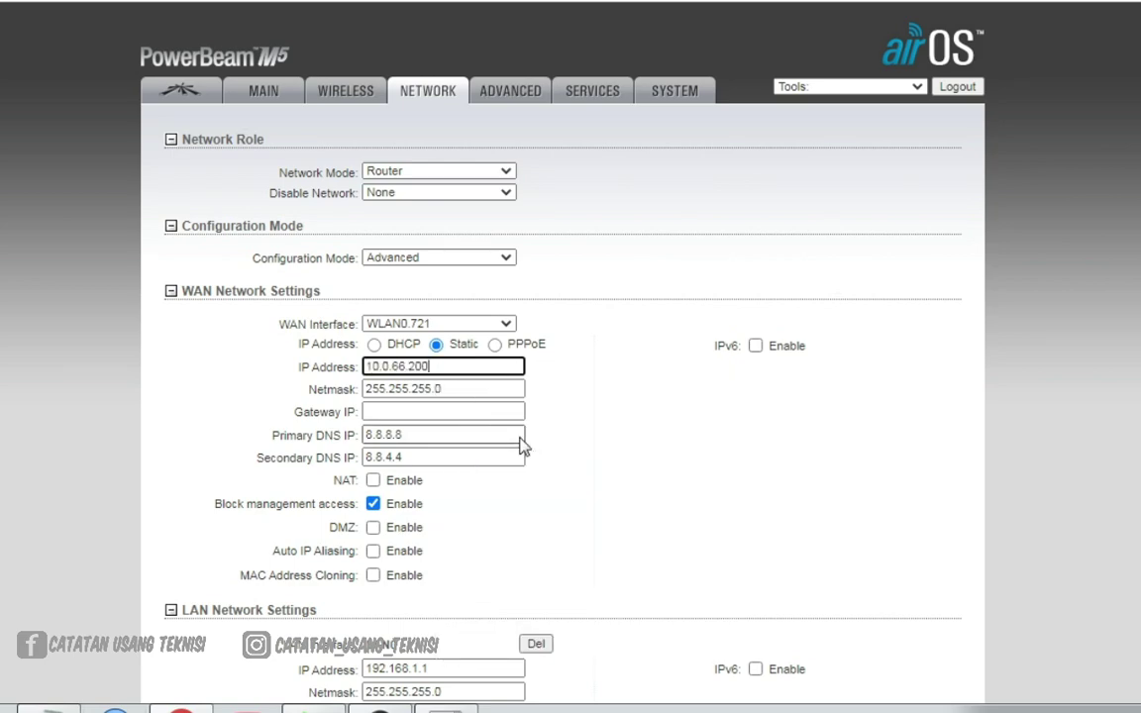
Set the WAN gateway IP to 10.0.66.1 with the copied address and enable NAT
left_click(483, 412)
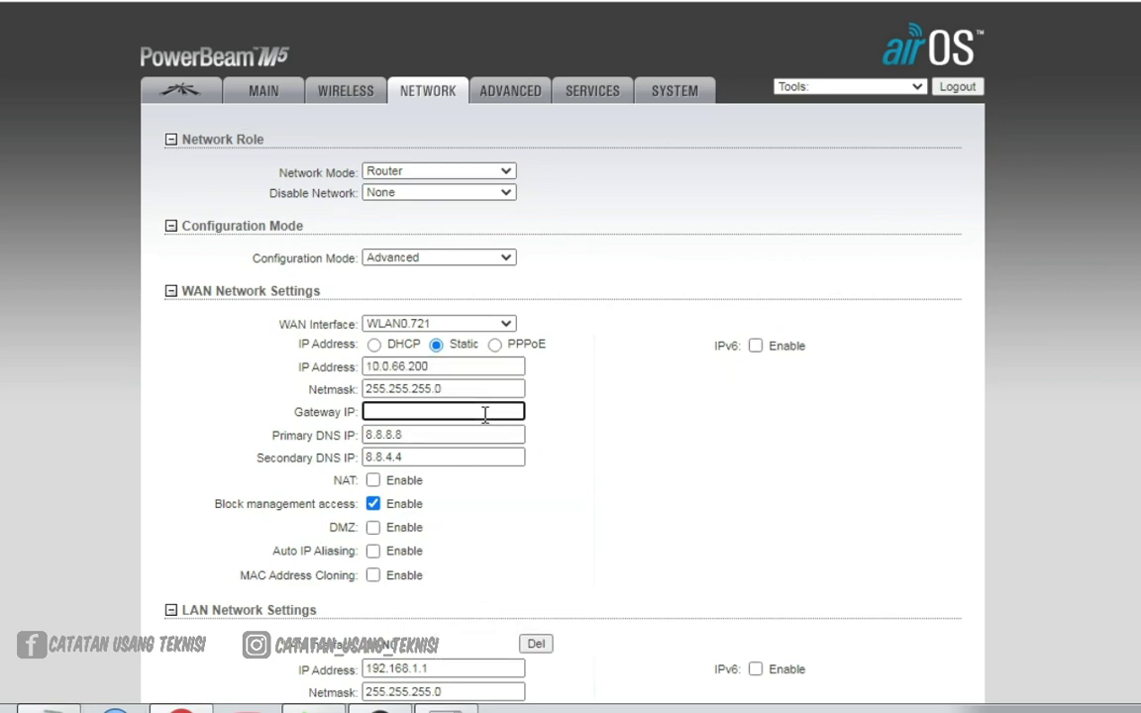
right_click(485, 414)
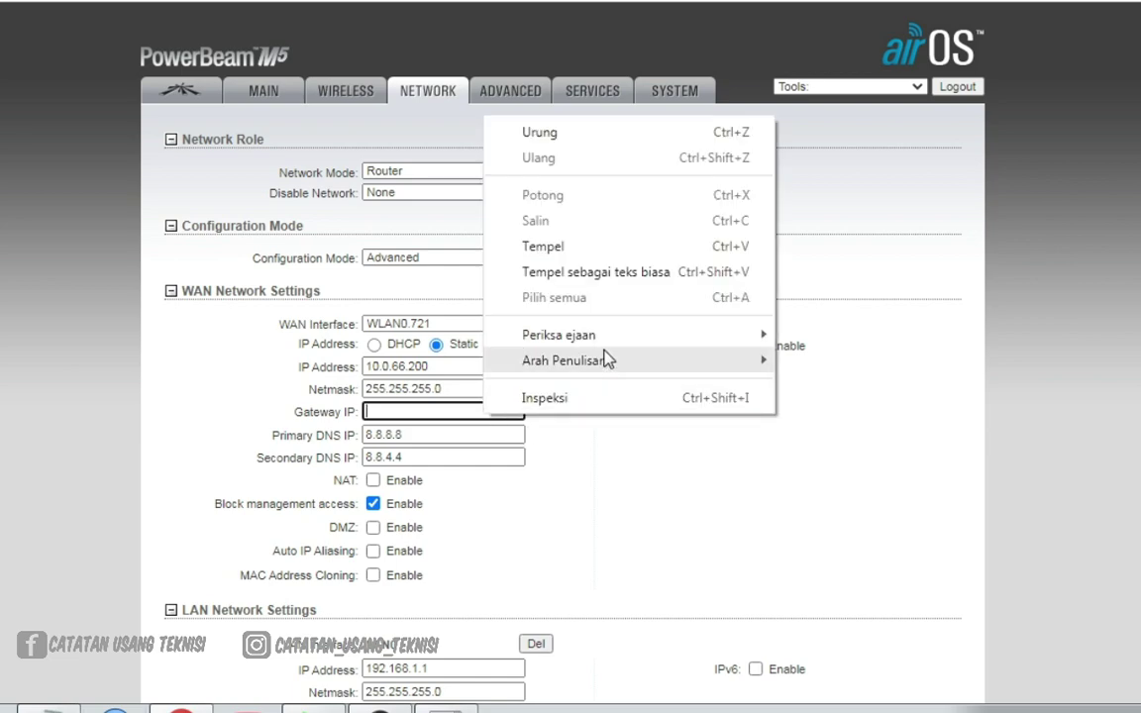
left_click(605, 250)
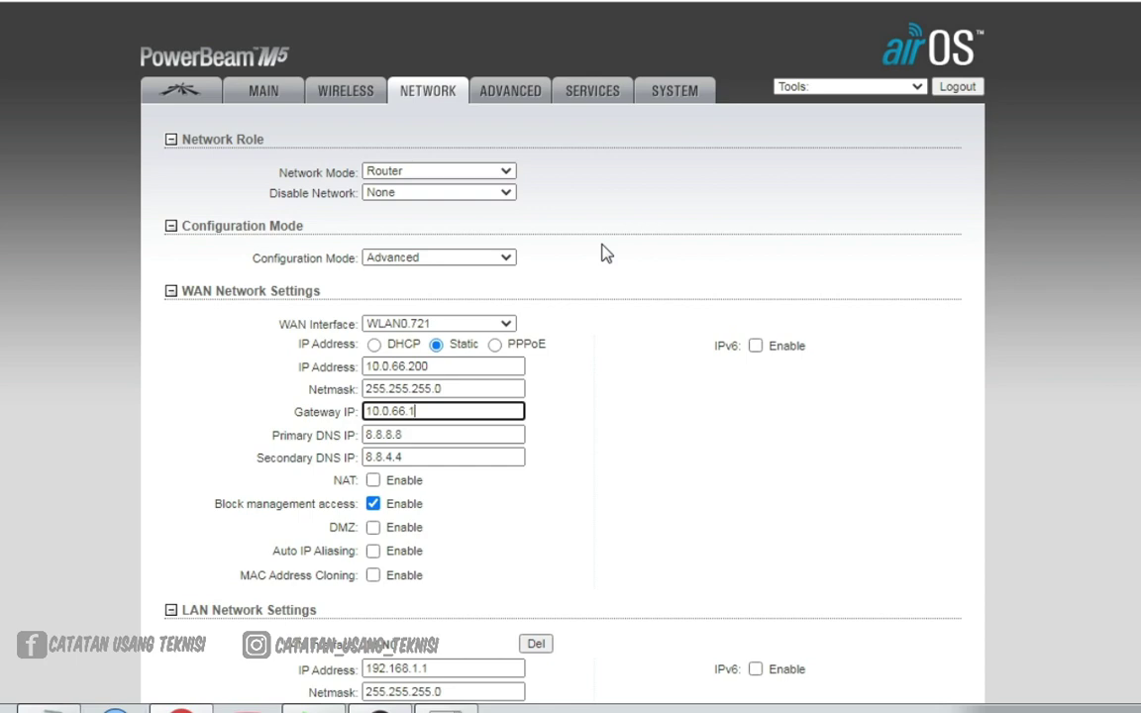
scroll(828, 492, "down", 1)
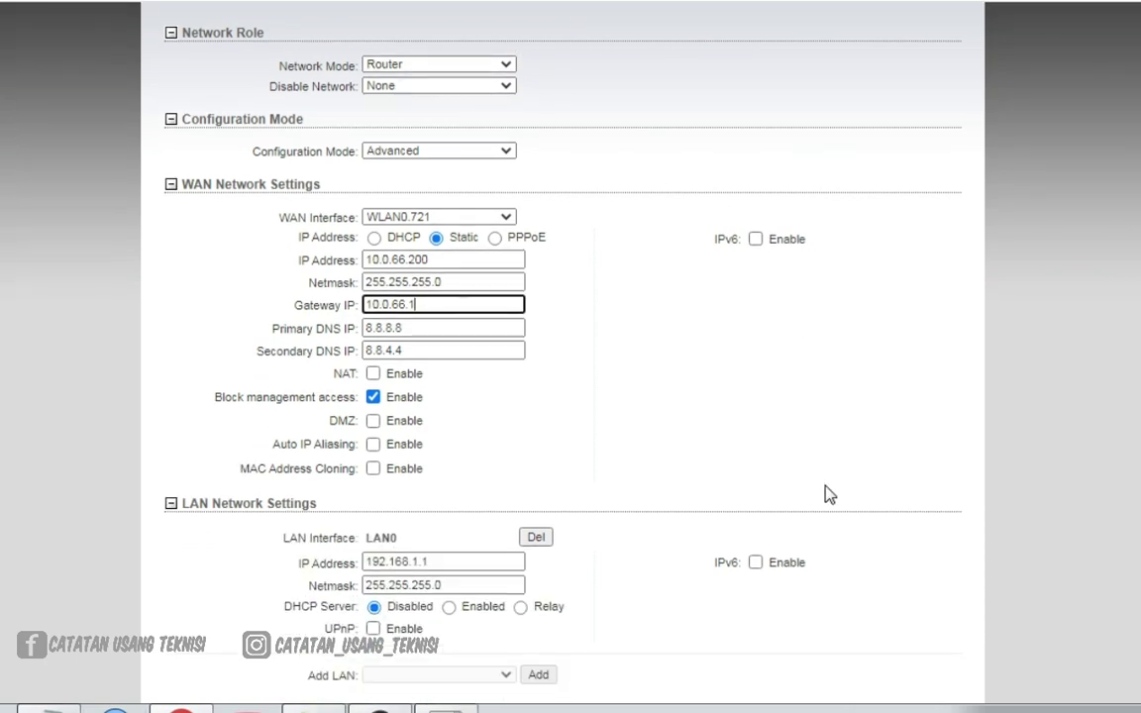
left_click(373, 374)
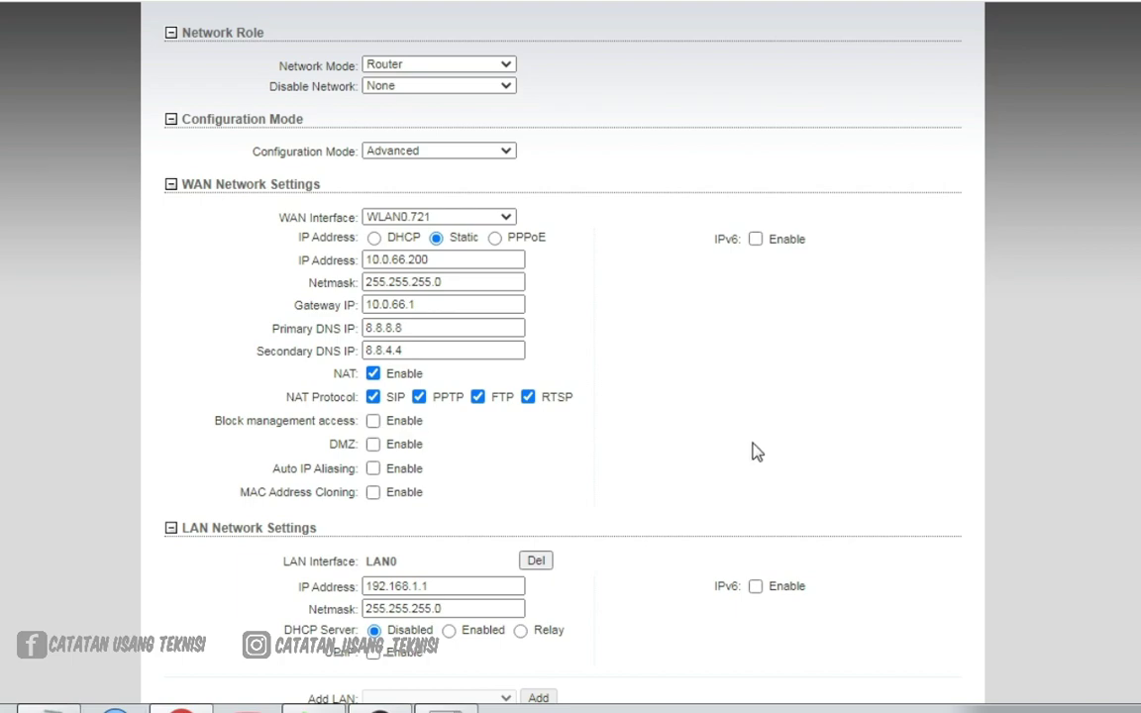
Enable the DHCP server on the LAN0 interface
scroll(756, 454, "down", 3)
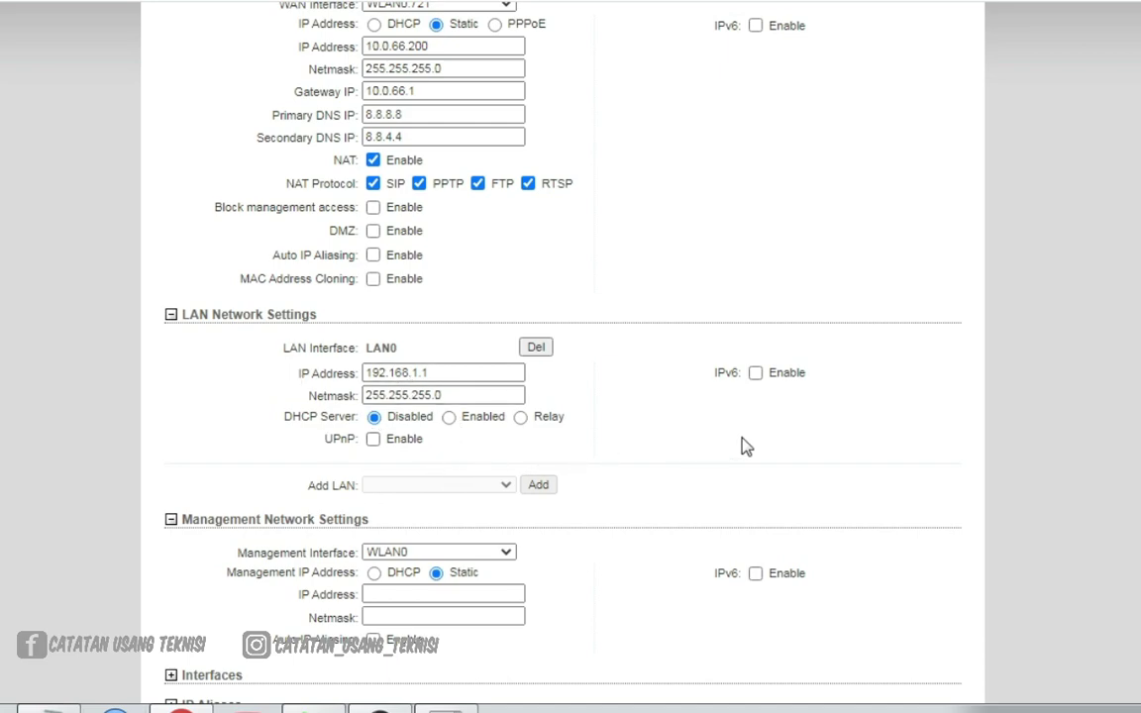
scroll(747, 446, "down", 2)
scroll(747, 447, "up", 2)
left_click(458, 420)
Set the management interface to WLAN0.721
scroll(741, 447, "down", 4)
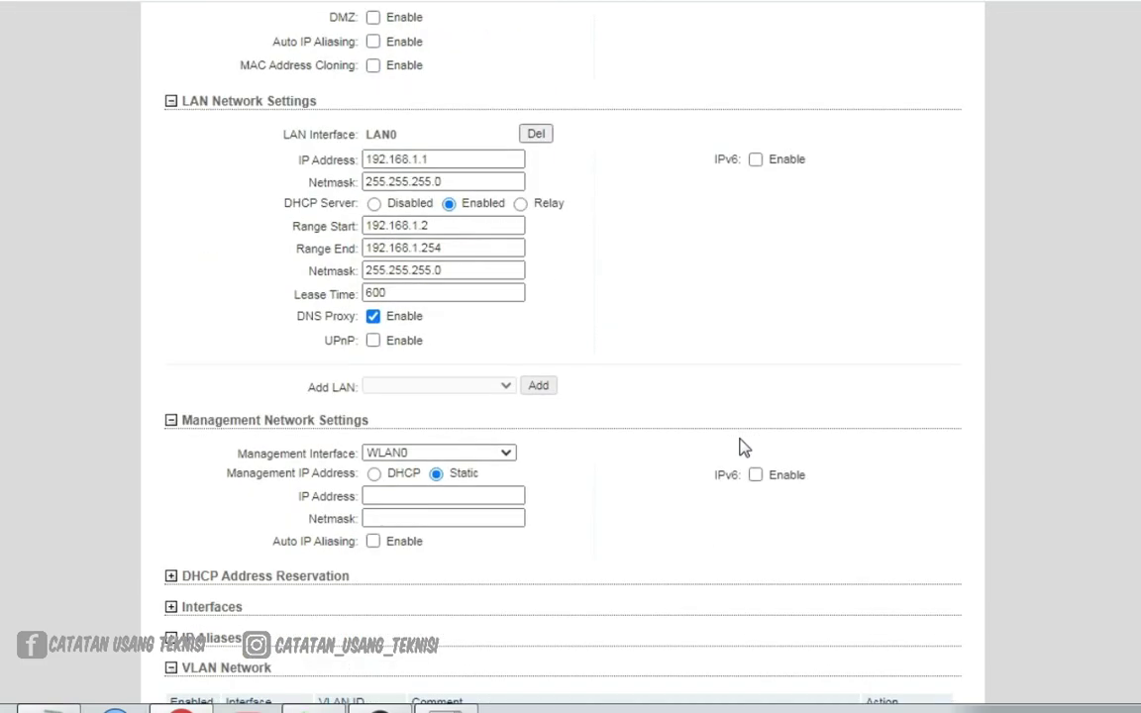
left_click(507, 453)
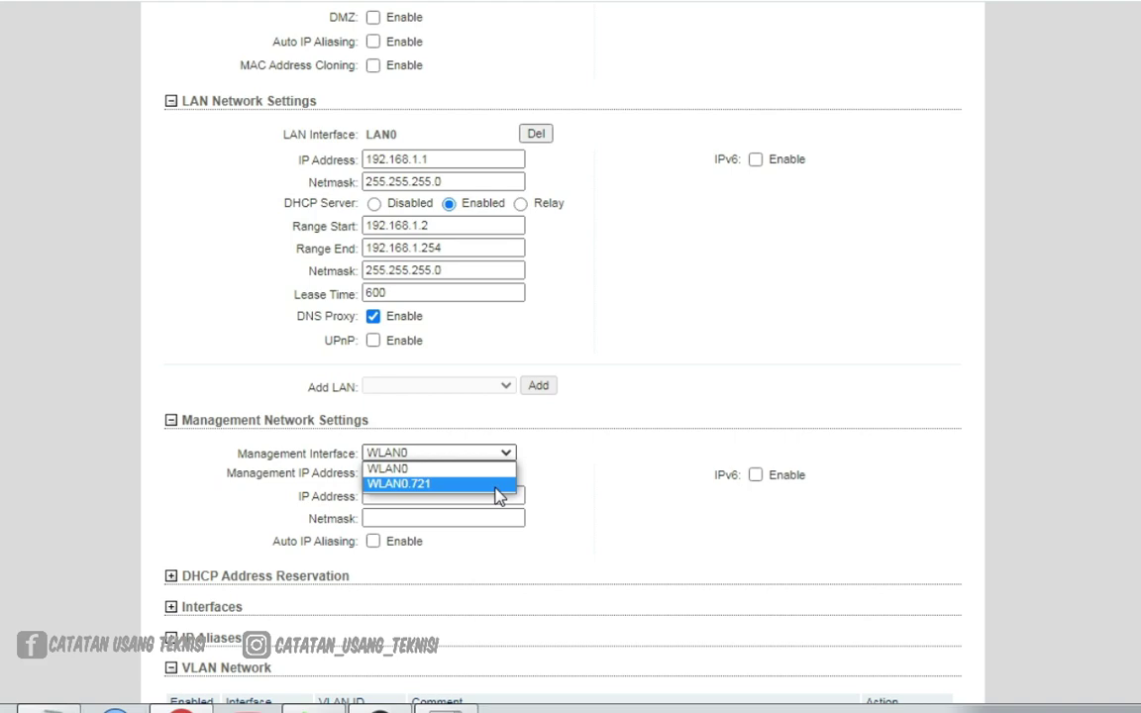
left_click(498, 484)
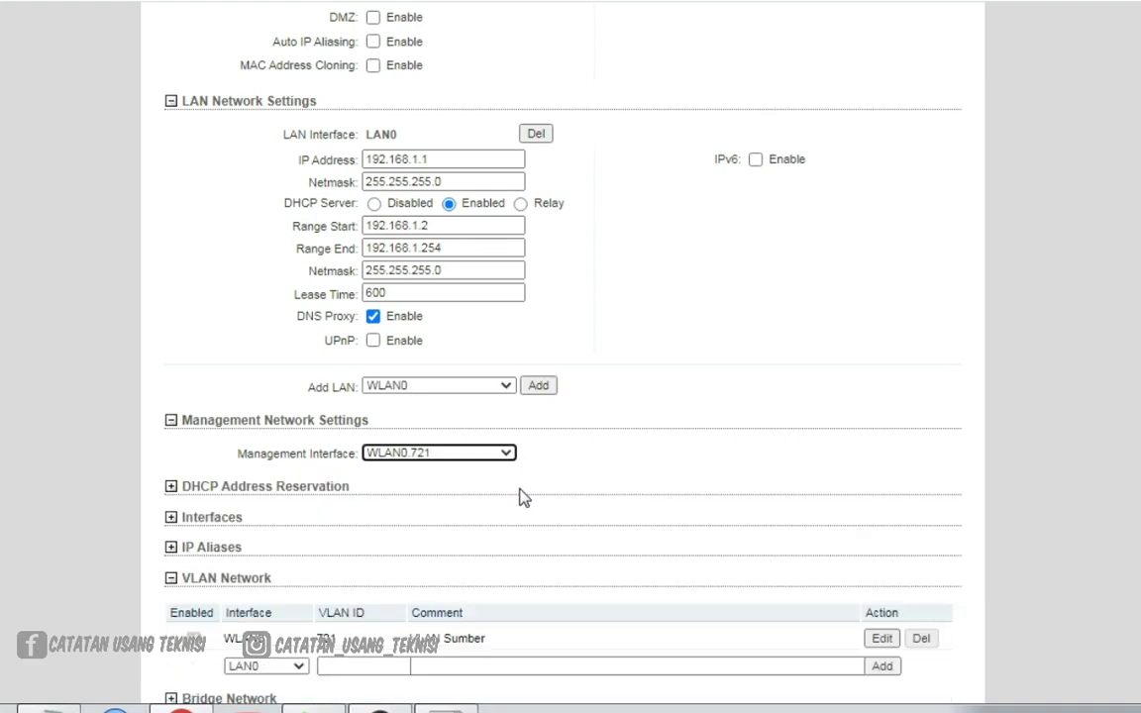
Submit the network page changes and run the new configuration in test mode
scroll(805, 460, "down", 3)
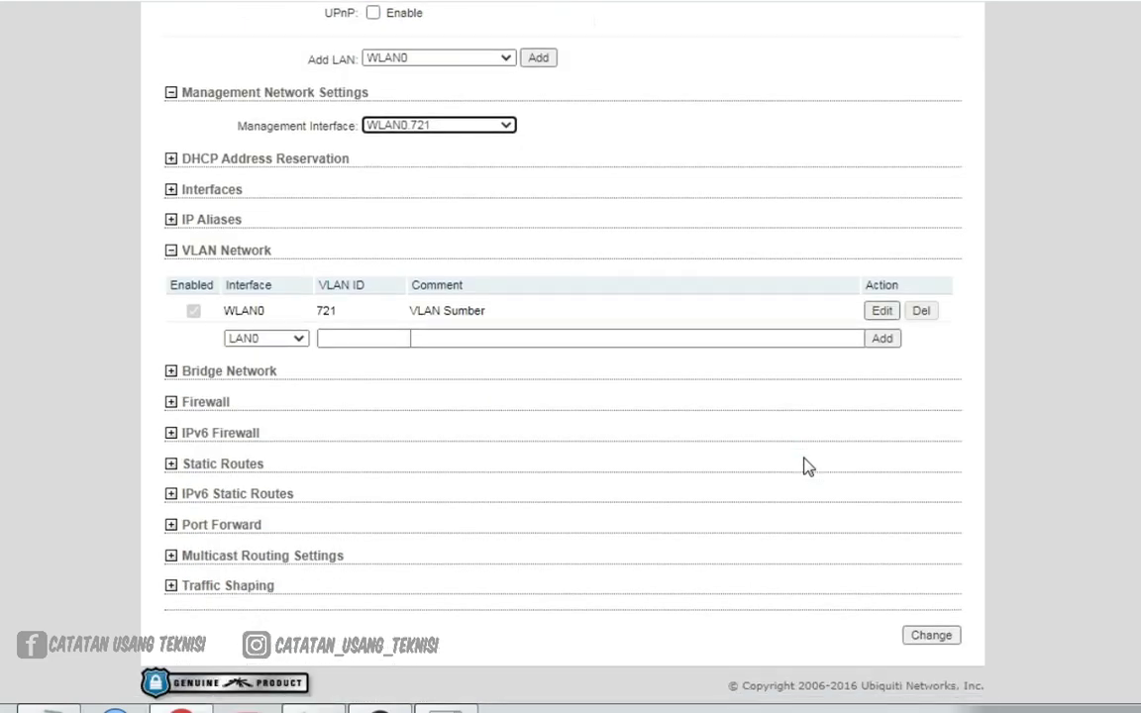
scroll(804, 460, "up", 5)
scroll(804, 465, "down", 5)
left_click(942, 640)
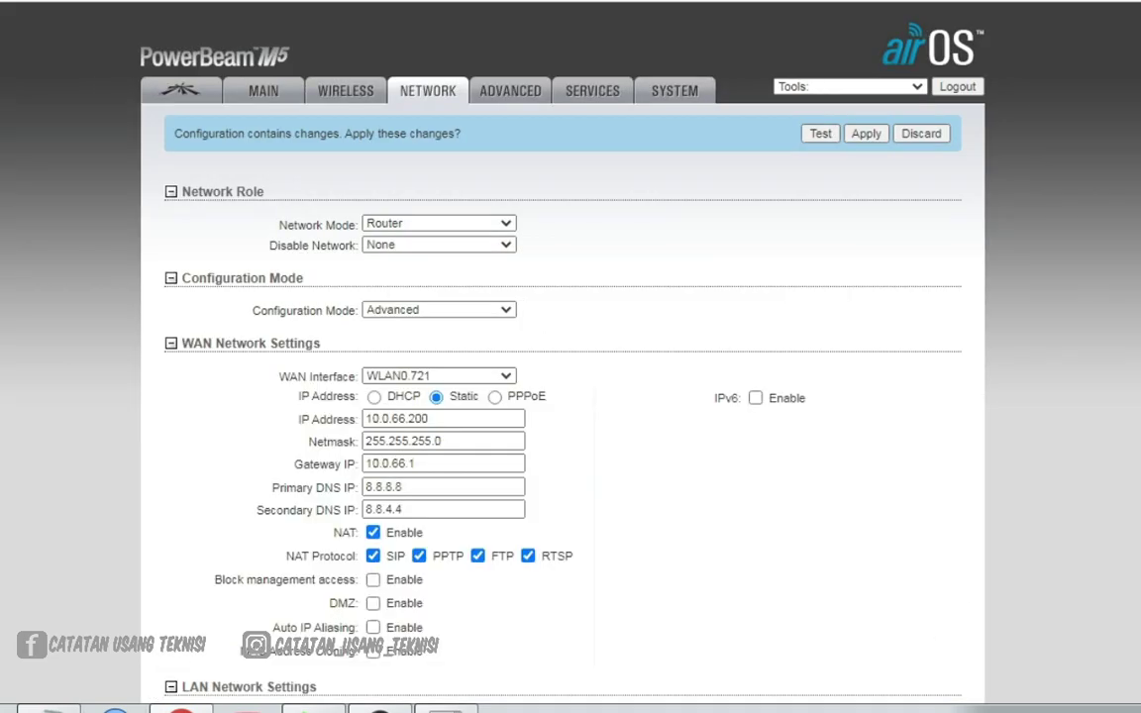
left_click(820, 136)
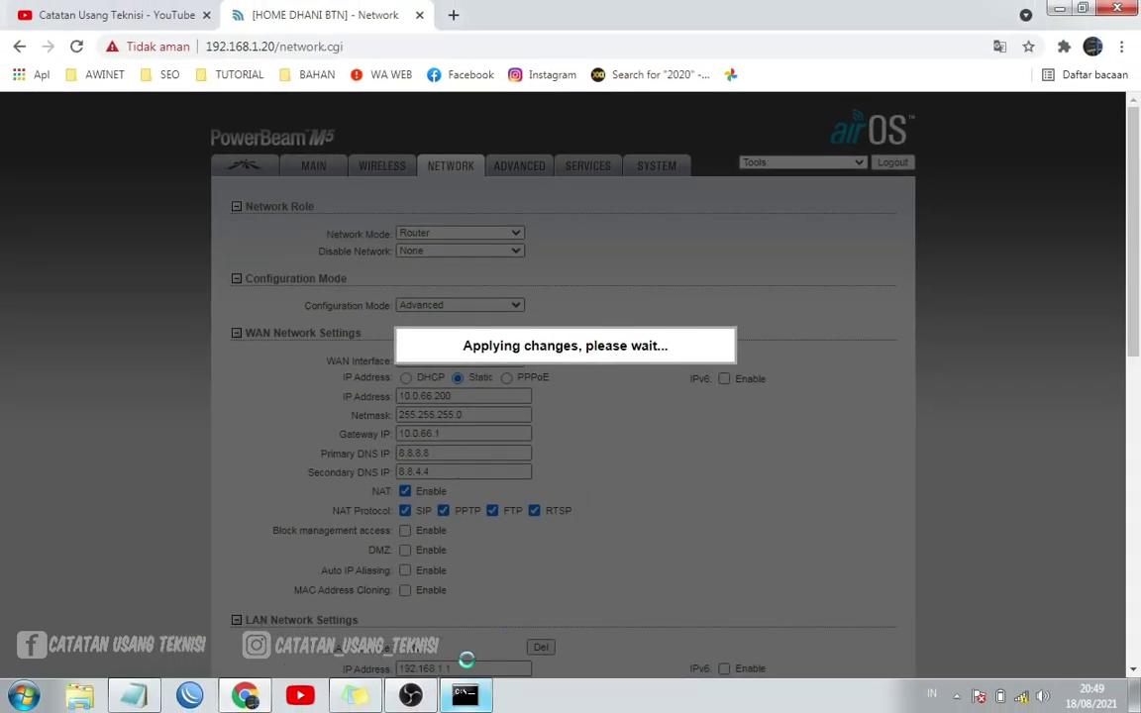
Switch to the Command Prompt, stop the running ping and start a continuous ping to 192.168.1.1
left_click(467, 696)
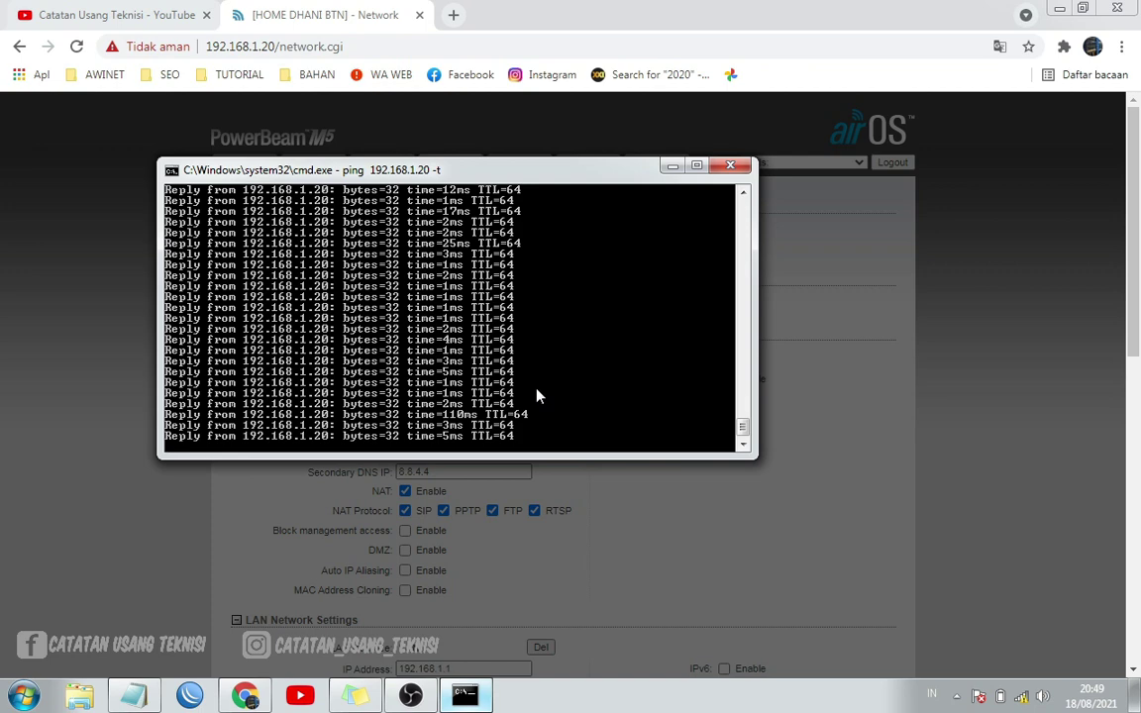
key("ctrl+c")
key("Up")
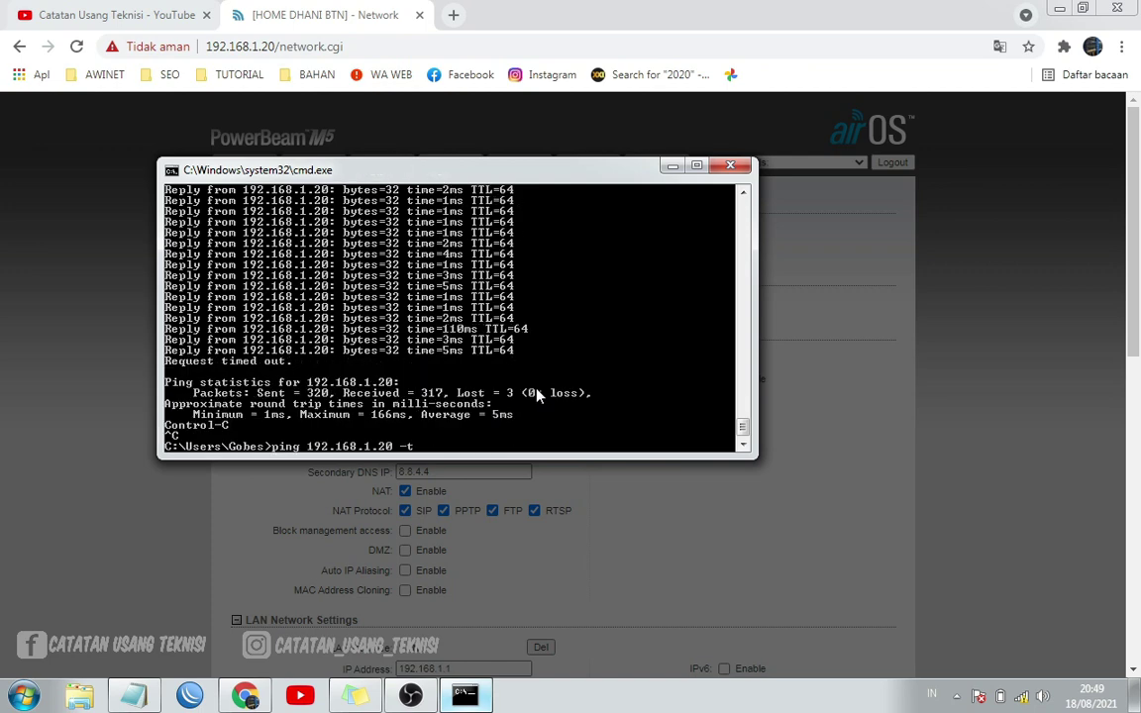
key("Left")
key("Left")
key("Left")
key("BackSpace")
key("BackSpace")
type("1")
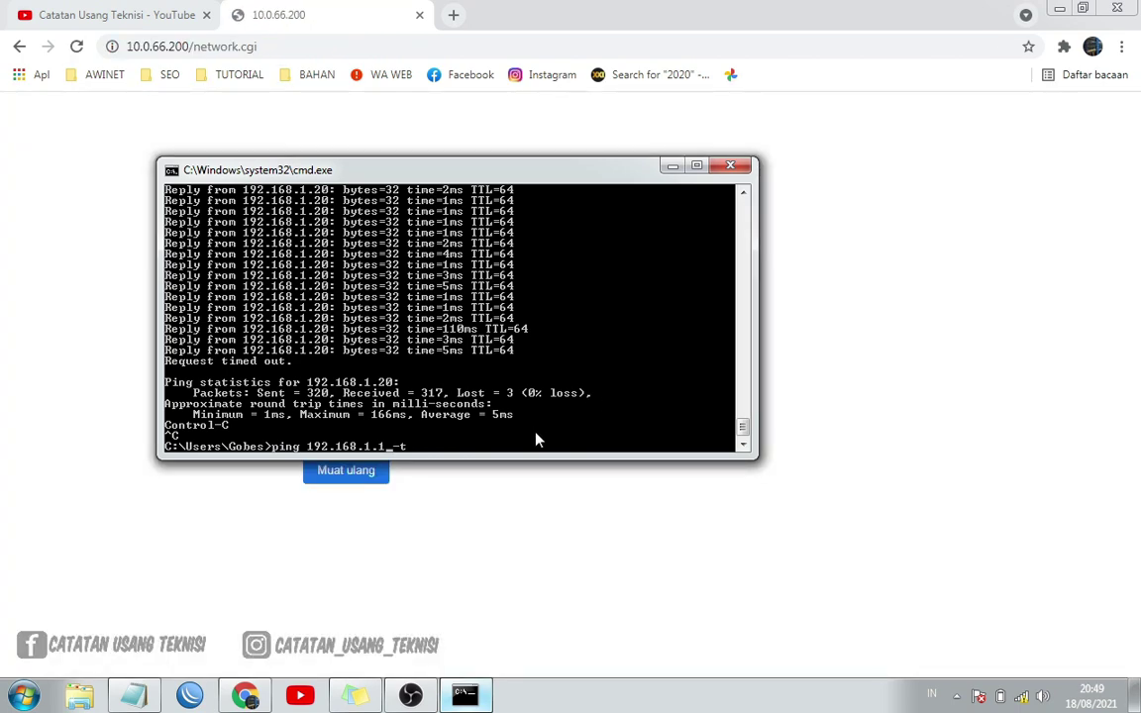
key("Return")
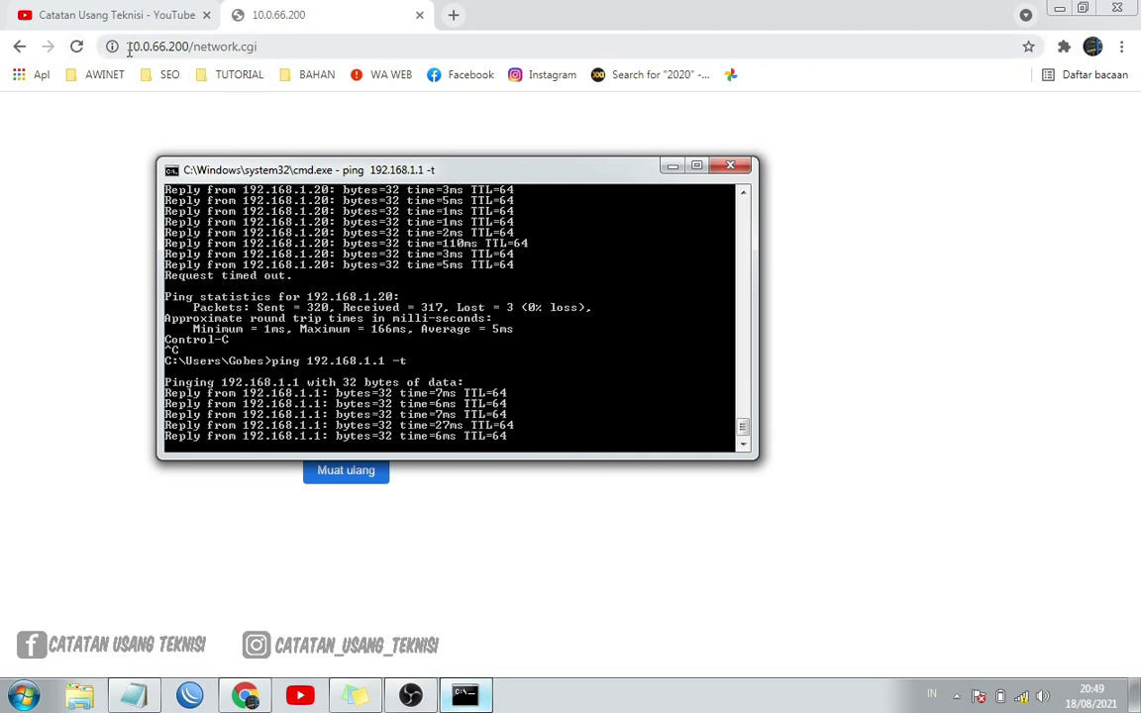
Switch to Chrome, open 192.168.1.1 and proceed past the certificate warning to the device's login page
left_click(78, 49)
left_click_drag(281, 45, 124, 46)
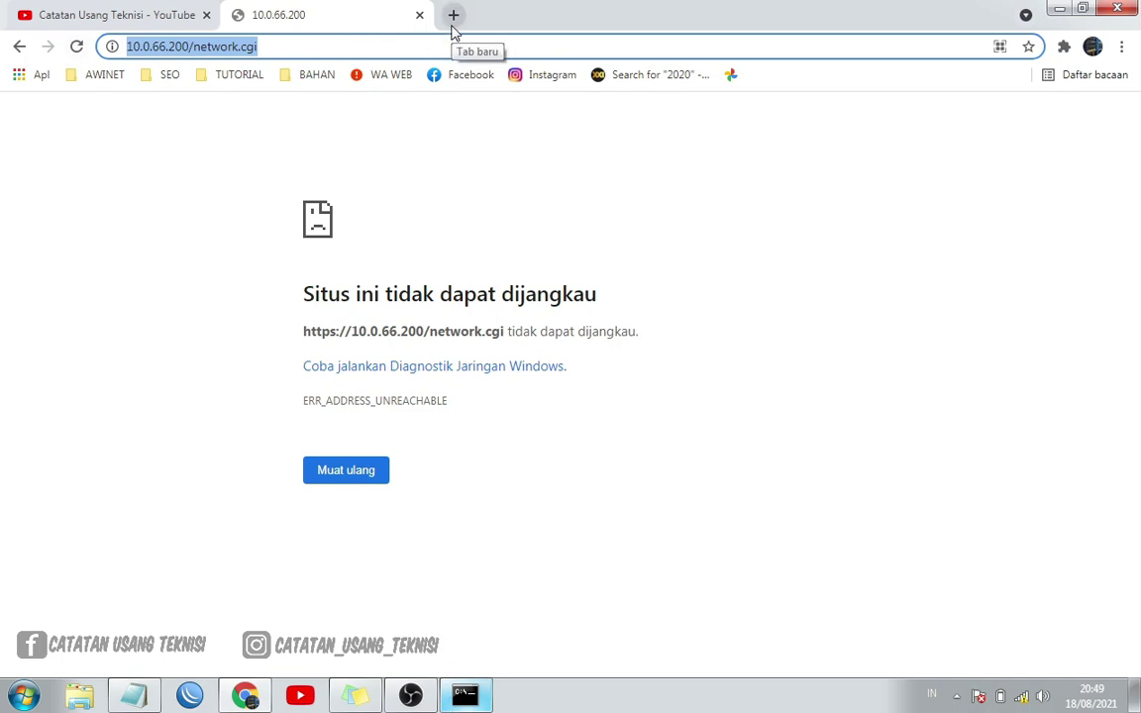
type("192.16")
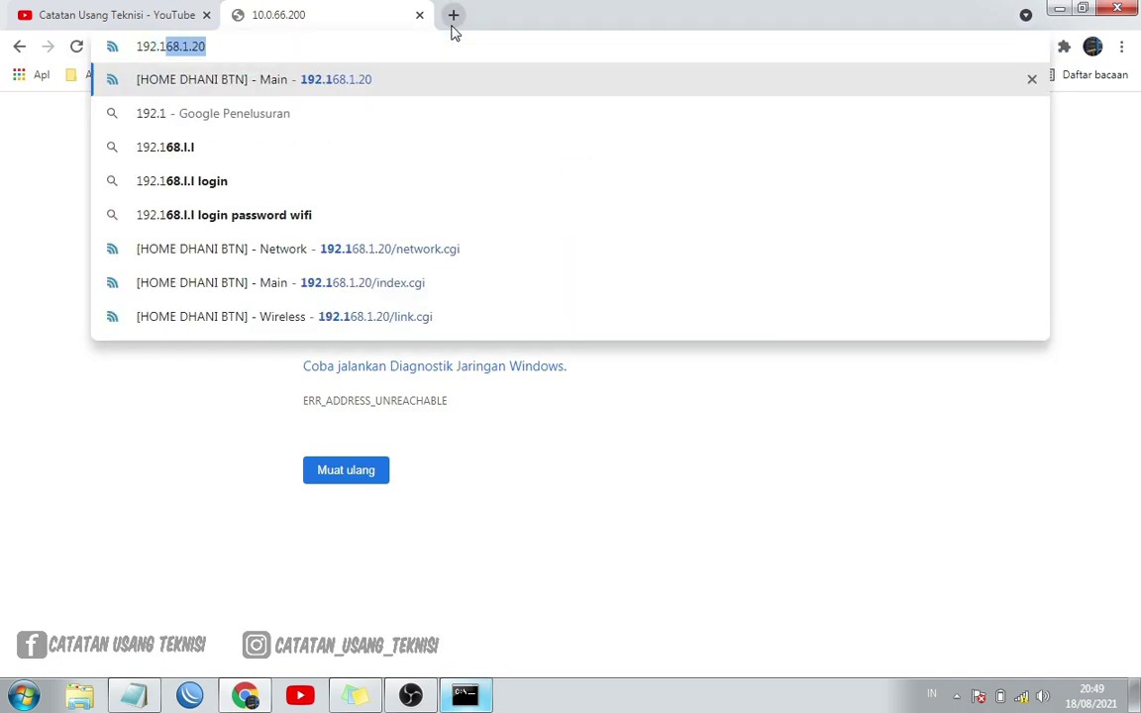
type("8.1.1")
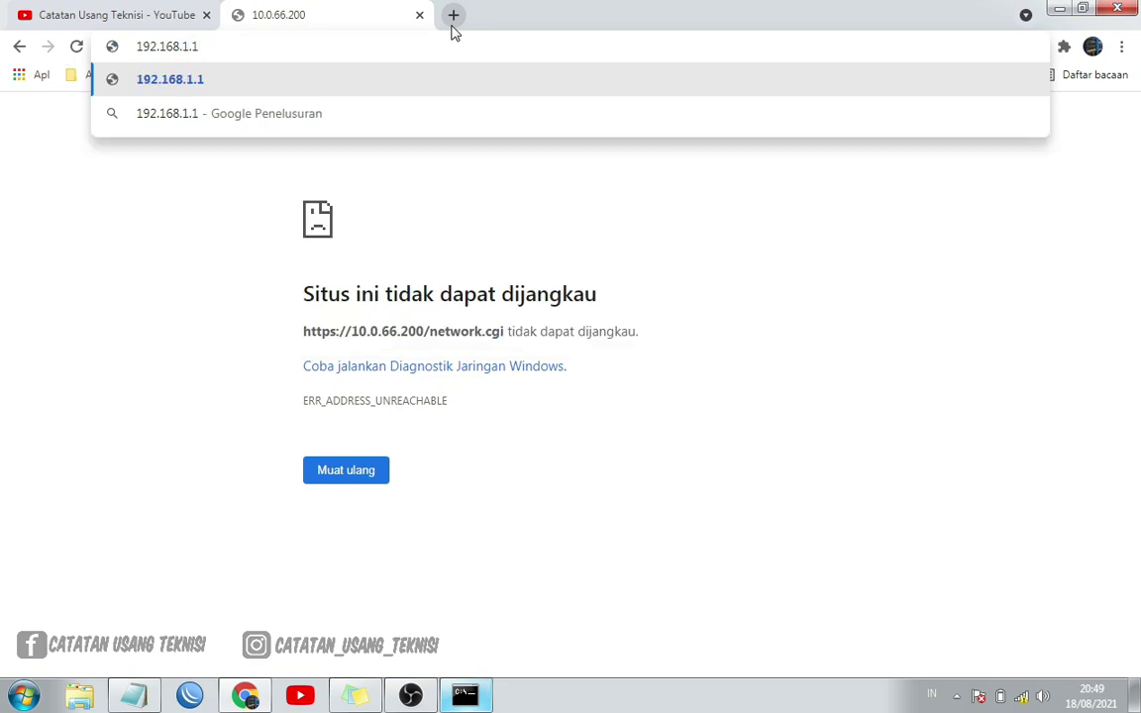
key("Return")
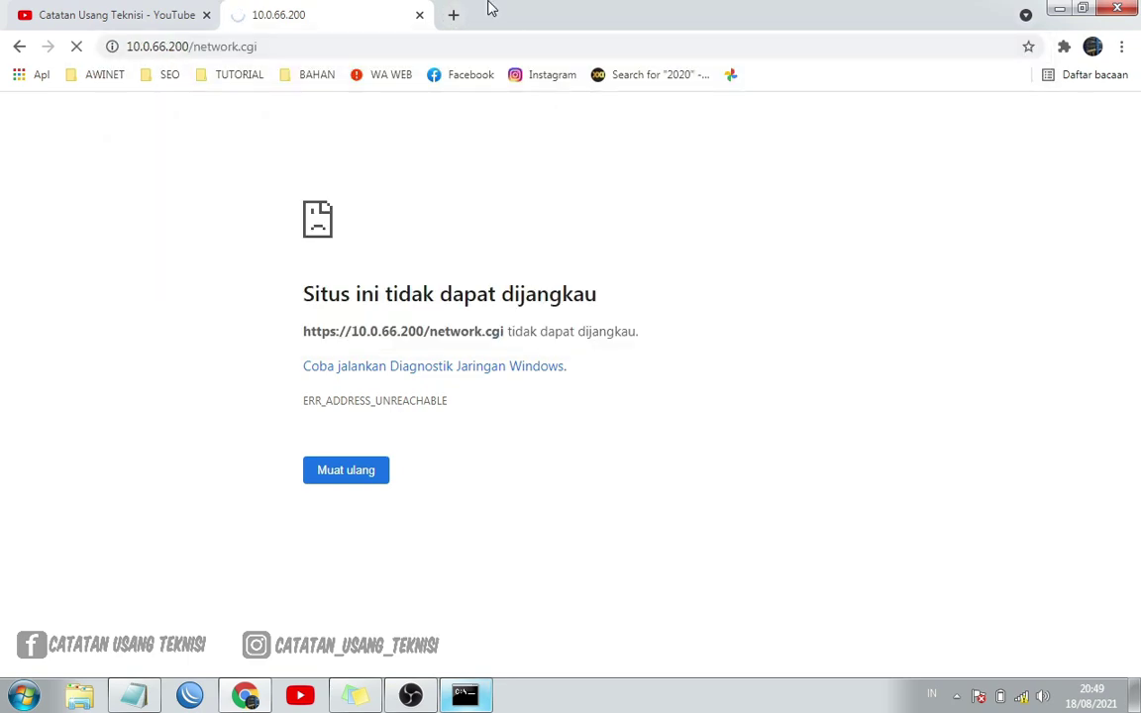
left_click(340, 555)
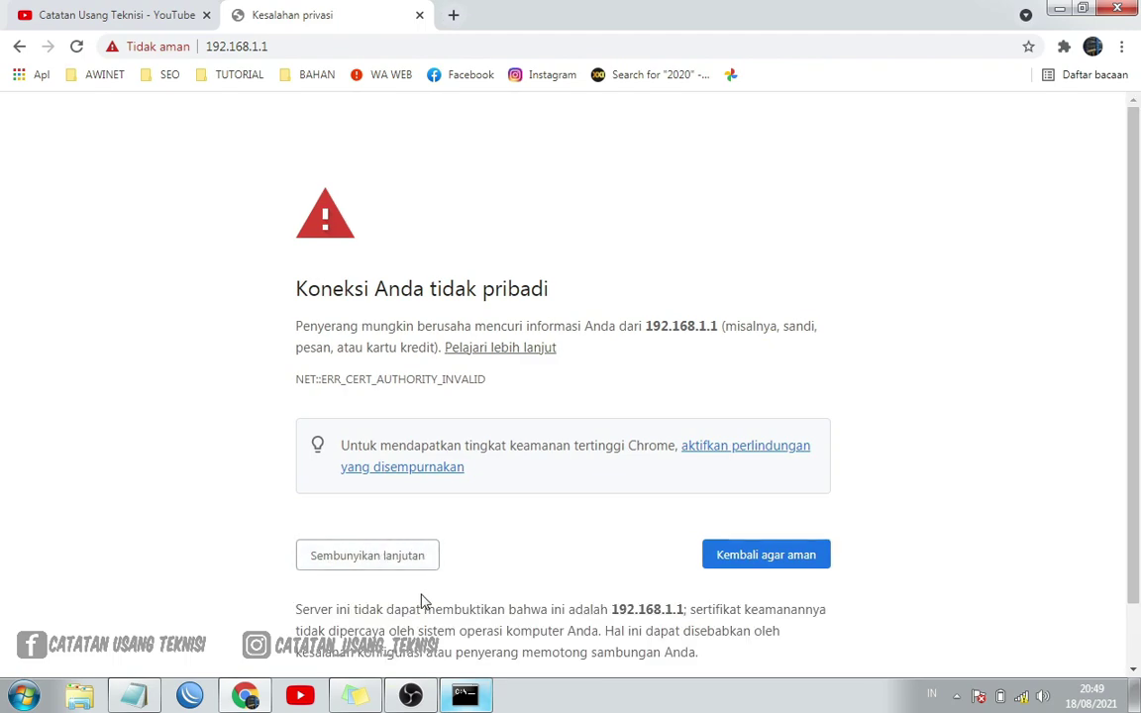
scroll(423, 601, "down", 2)
left_click(398, 624)
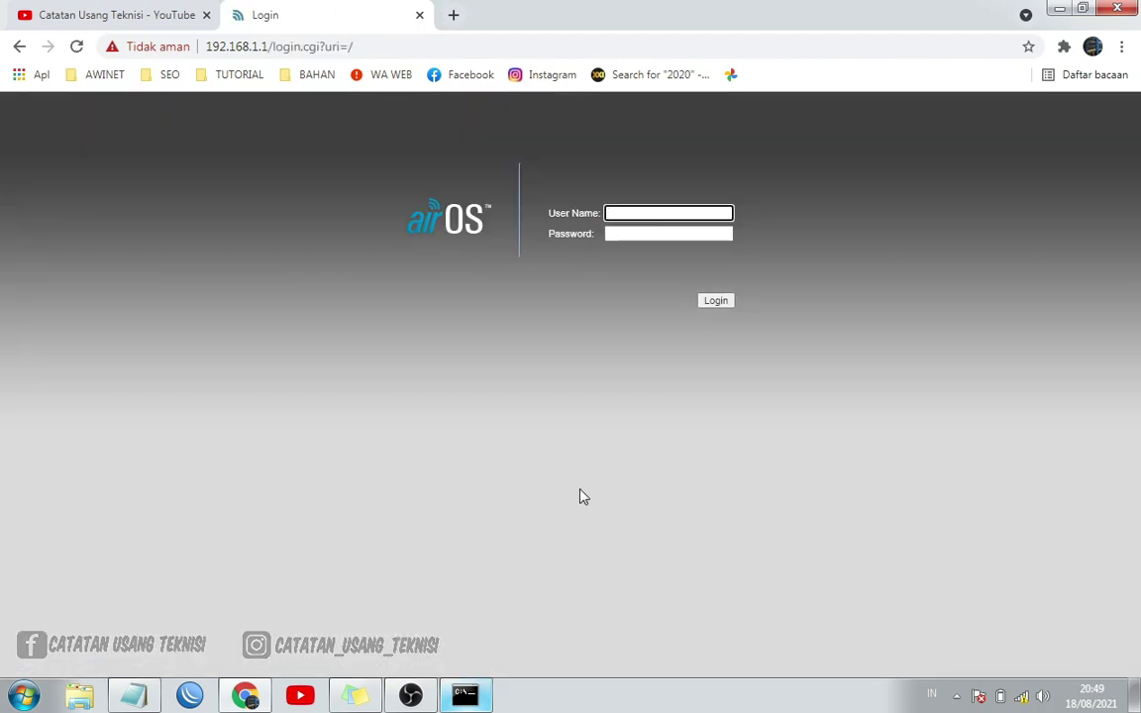
Log in to the device with the saved user name and the account password
left_click(624, 213)
left_click(626, 245)
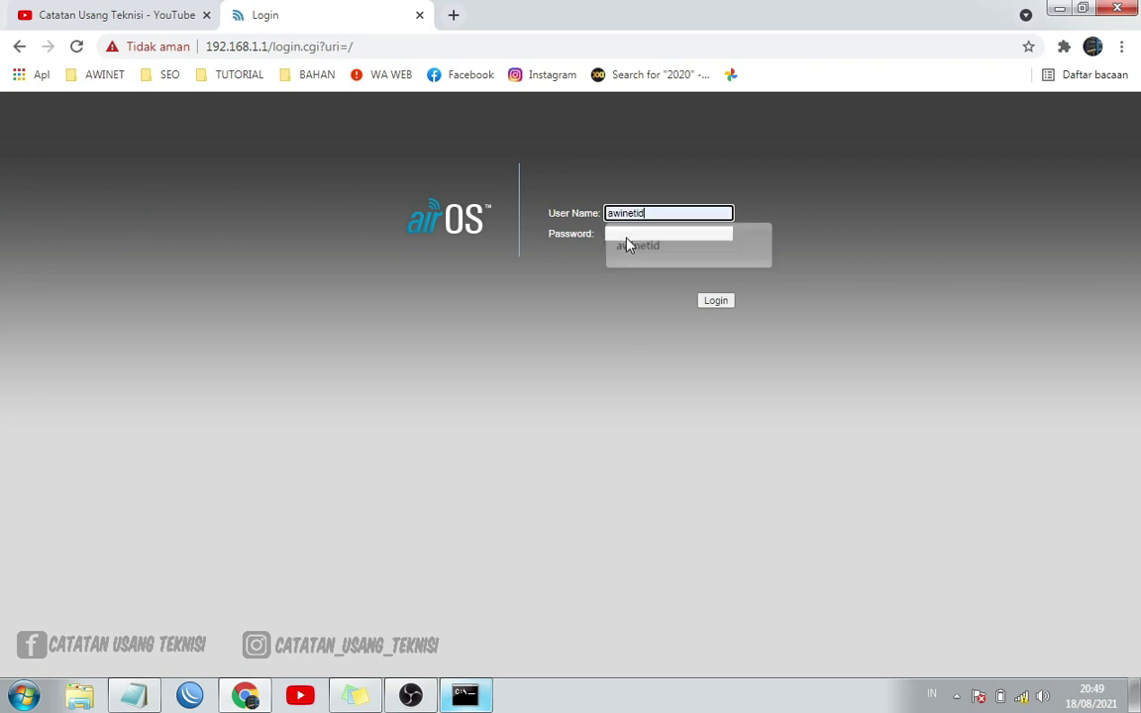
left_click(630, 233)
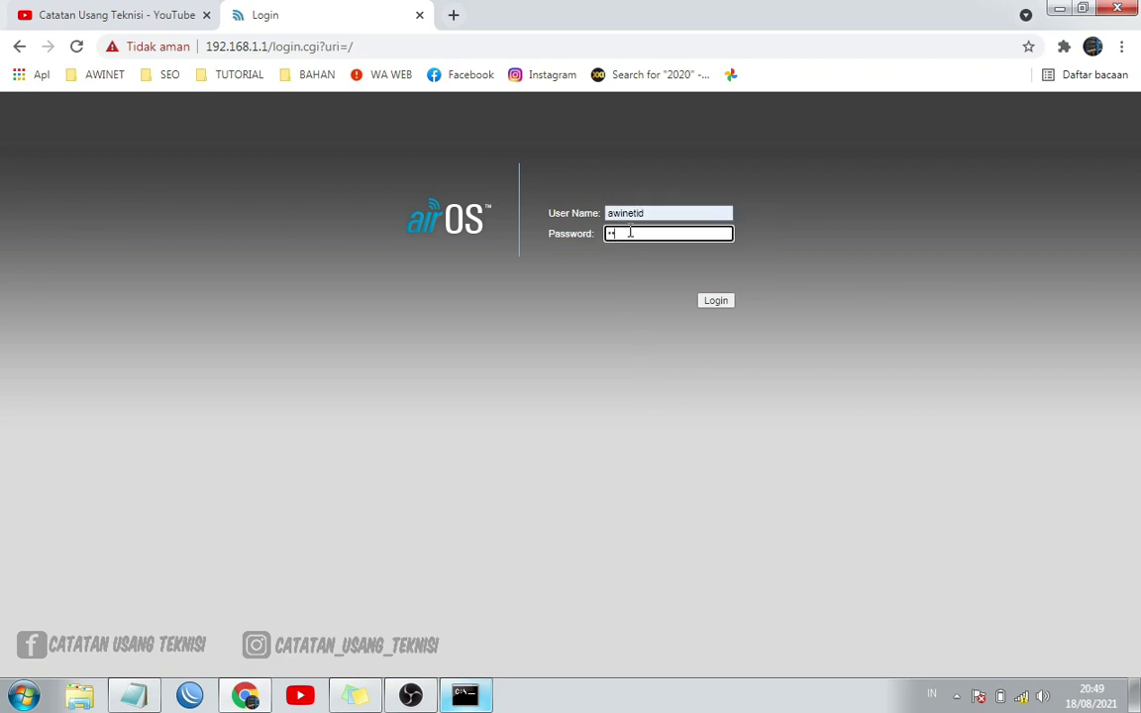
key("Return")
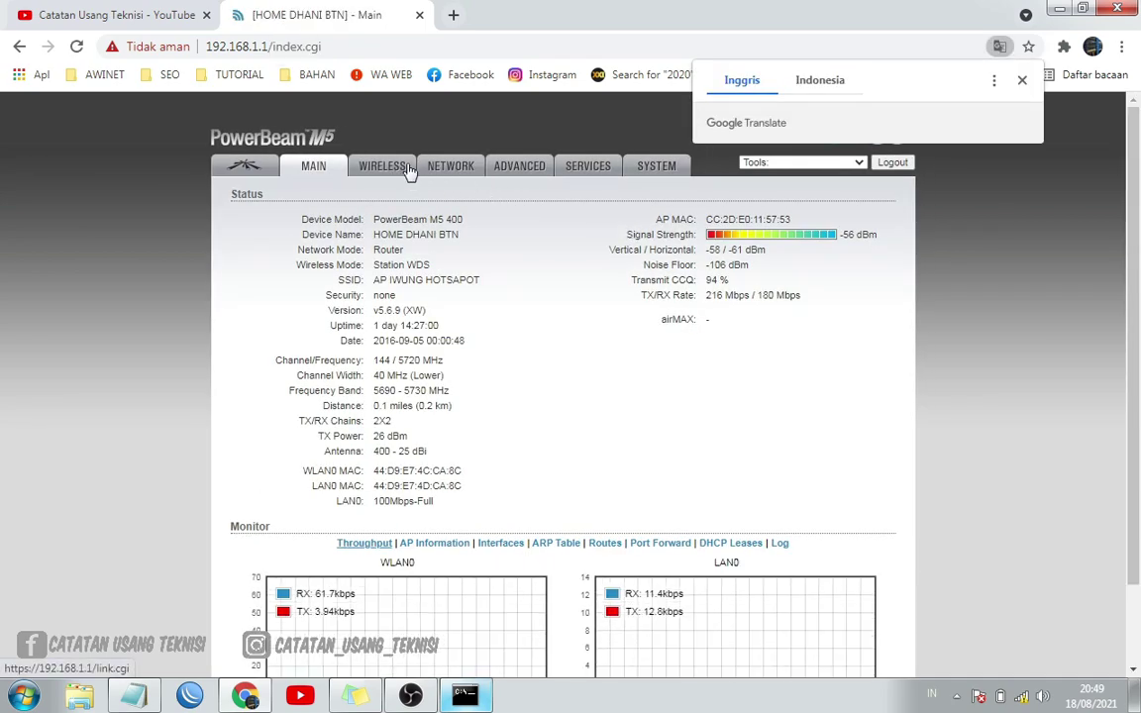
Check the LAN0 IP address in the network settings and permanently apply the tested configuration
left_click(454, 169)
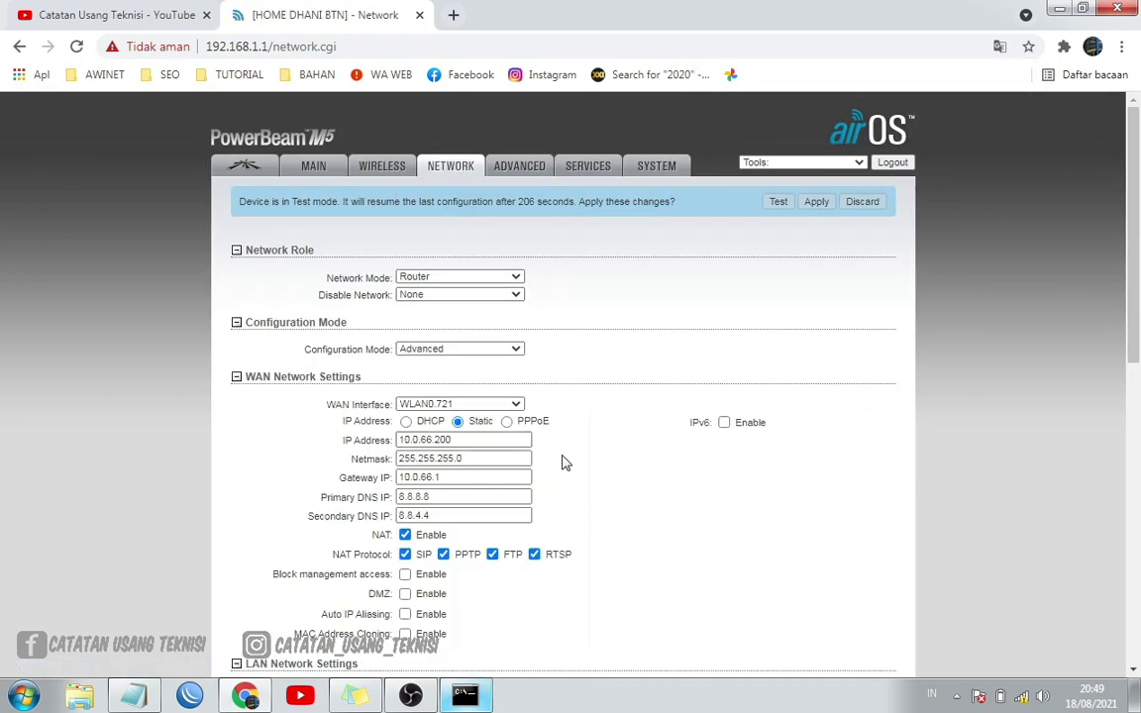
scroll(495, 476, "down", 3)
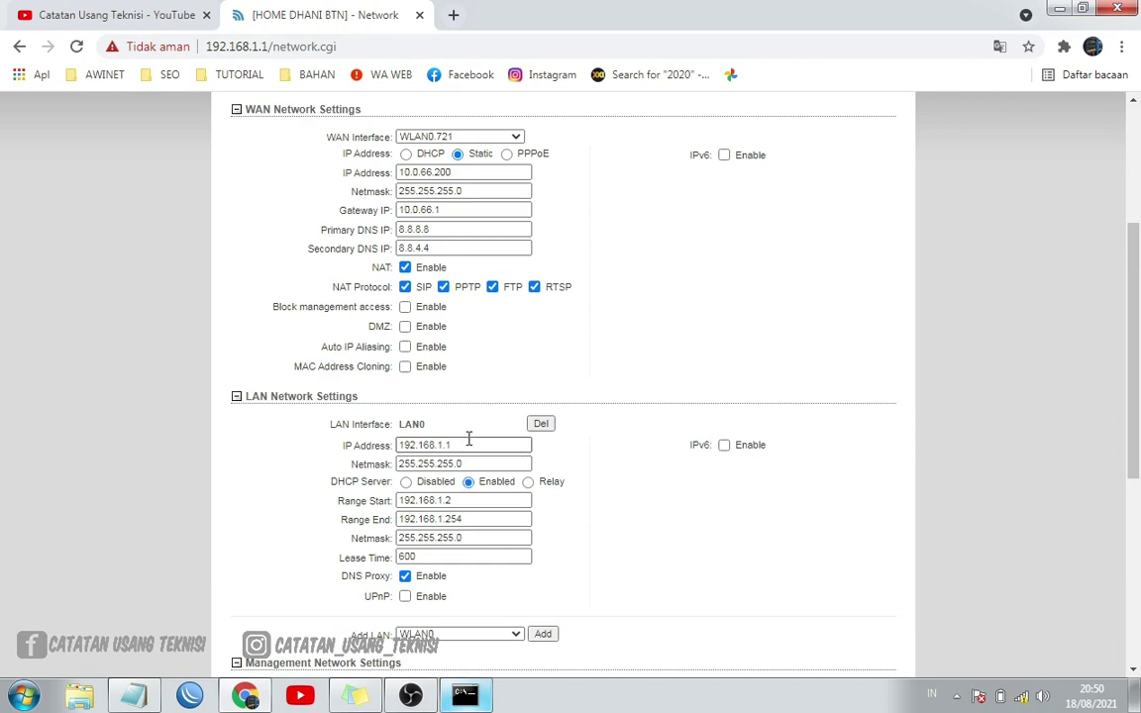
left_click_drag(454, 446, 374, 451)
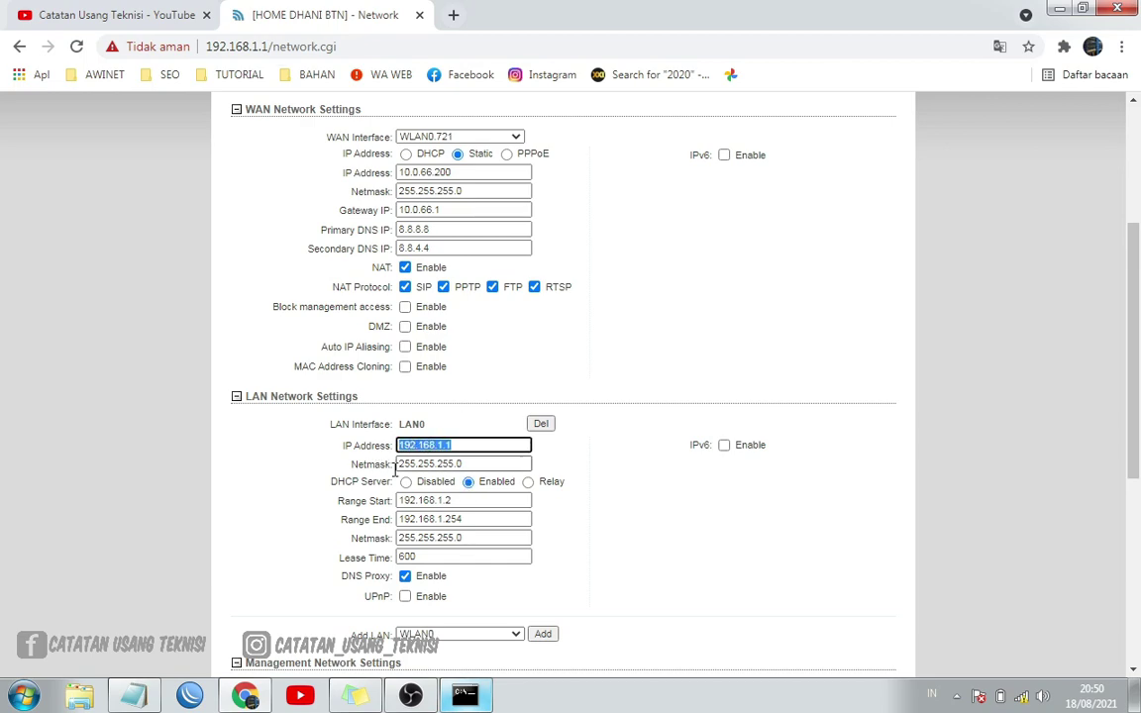
left_click(835, 568)
scroll(835, 568, "up", 3)
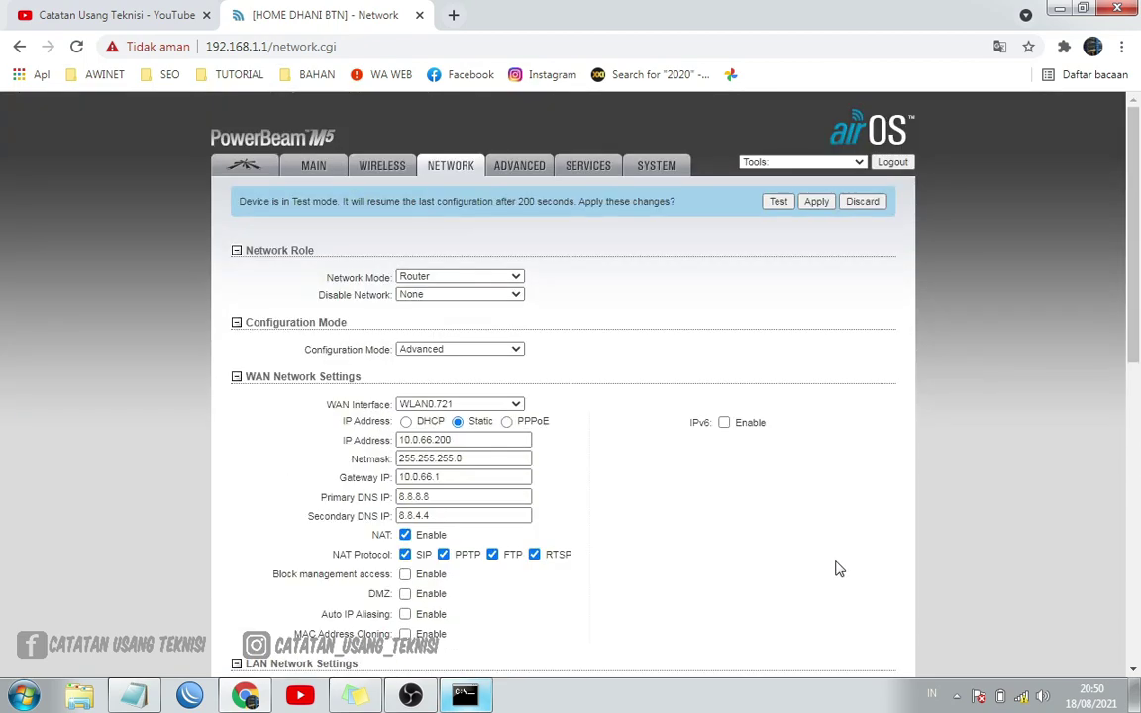
left_click(809, 204)
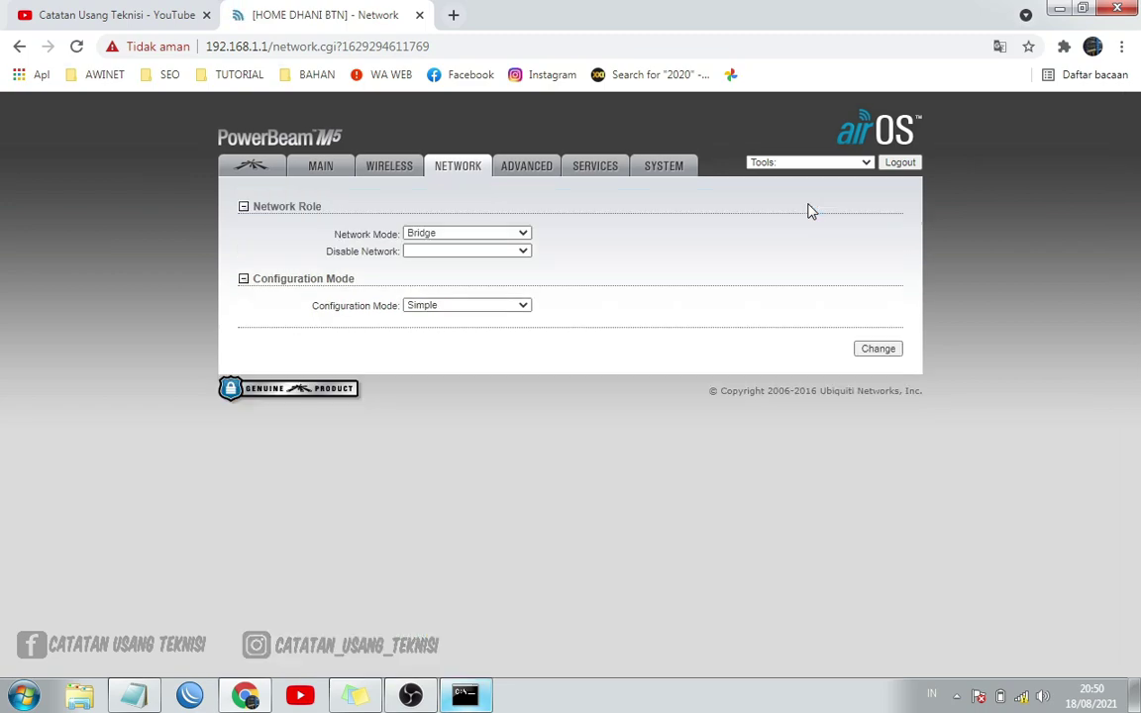
Review the applied WAN, LAN and management settings and check the running ping to 192.168.1.1
scroll(875, 469, "down", 5)
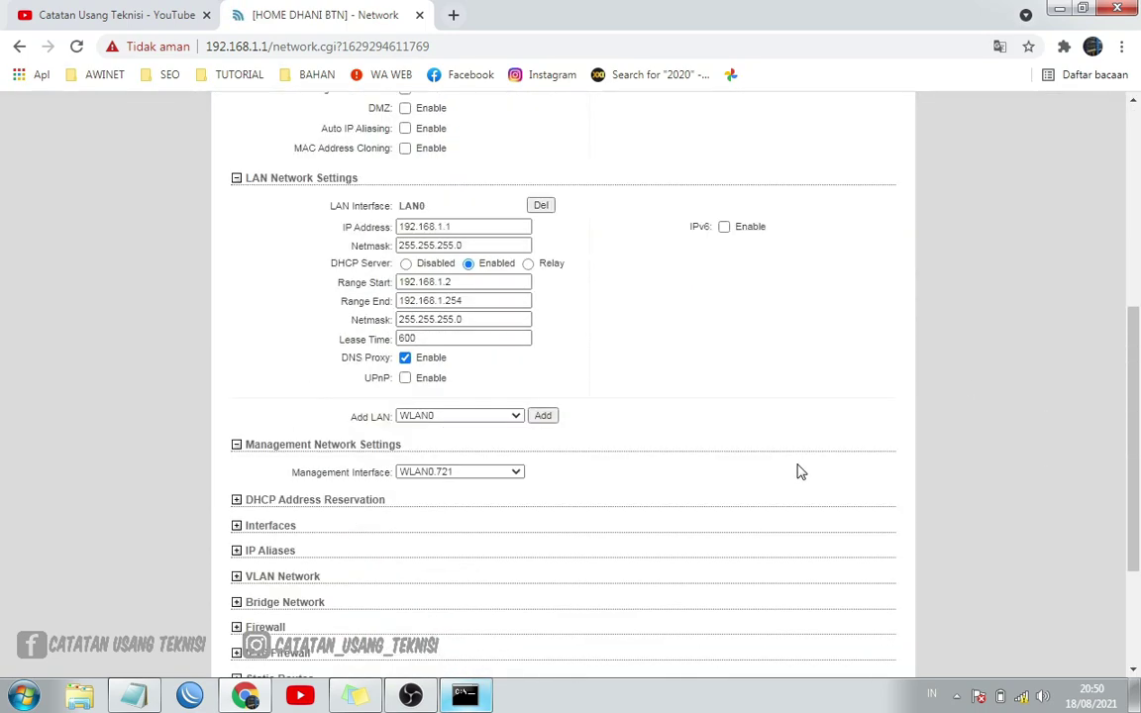
scroll(797, 471, "up", 4)
left_click(489, 697)
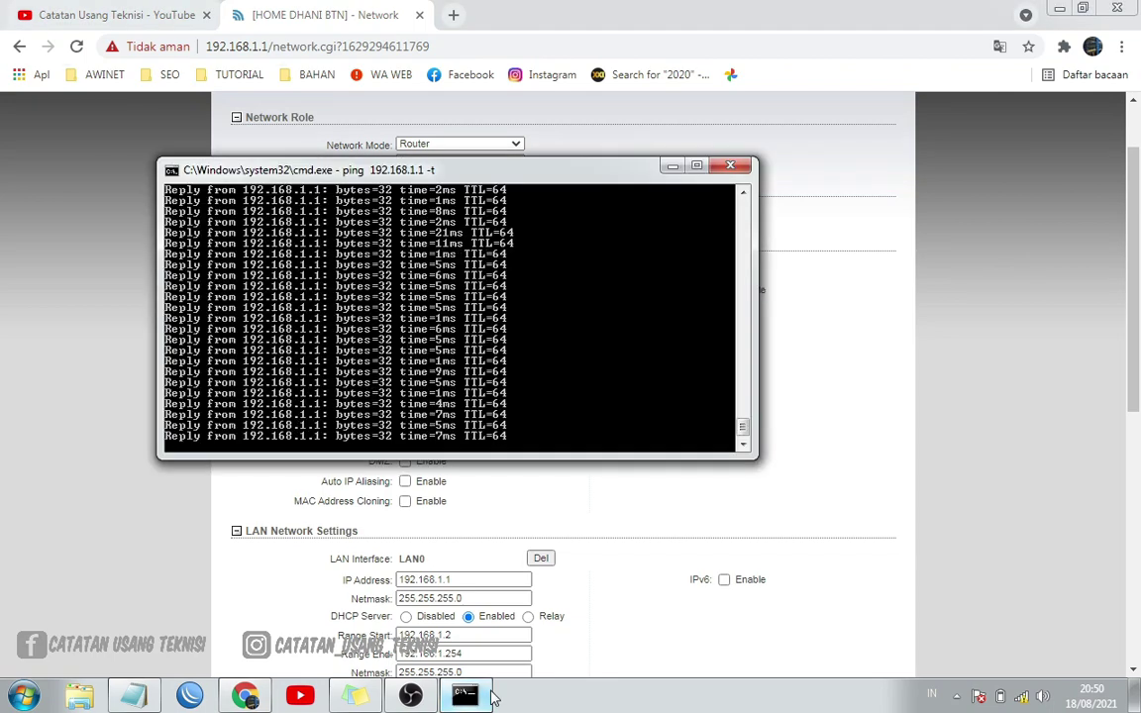
left_click(878, 454)
scroll(758, 427, "down", 4)
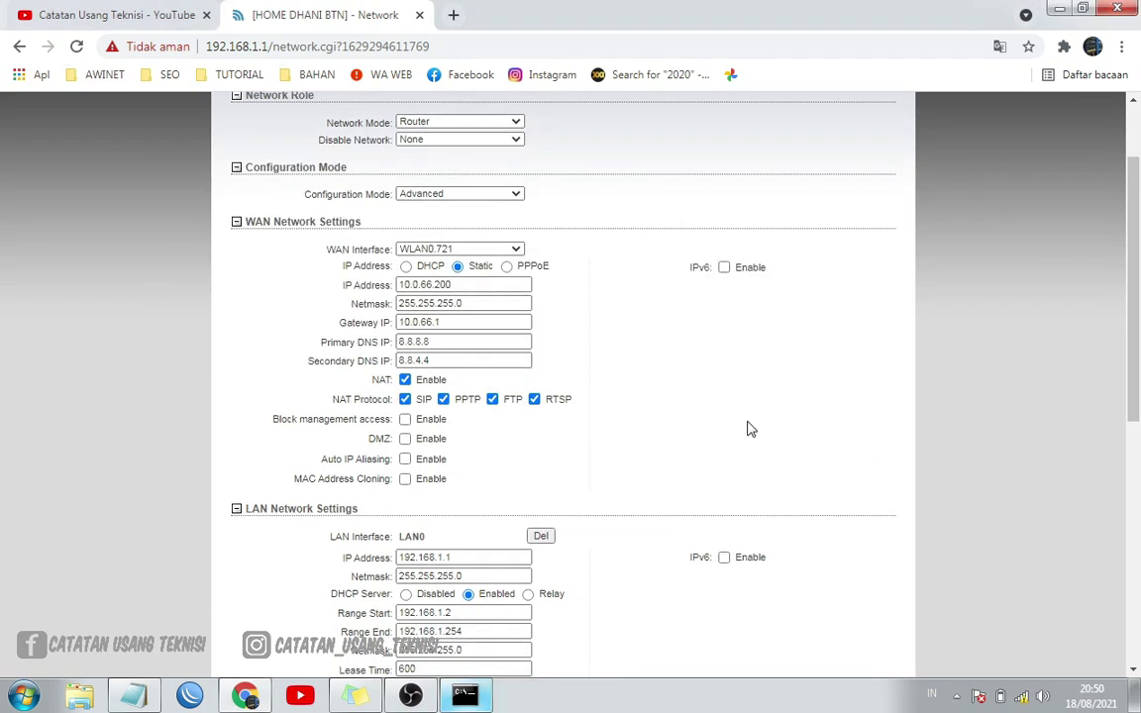
scroll(750, 427, "up", 1)
scroll(751, 427, "up", 1)
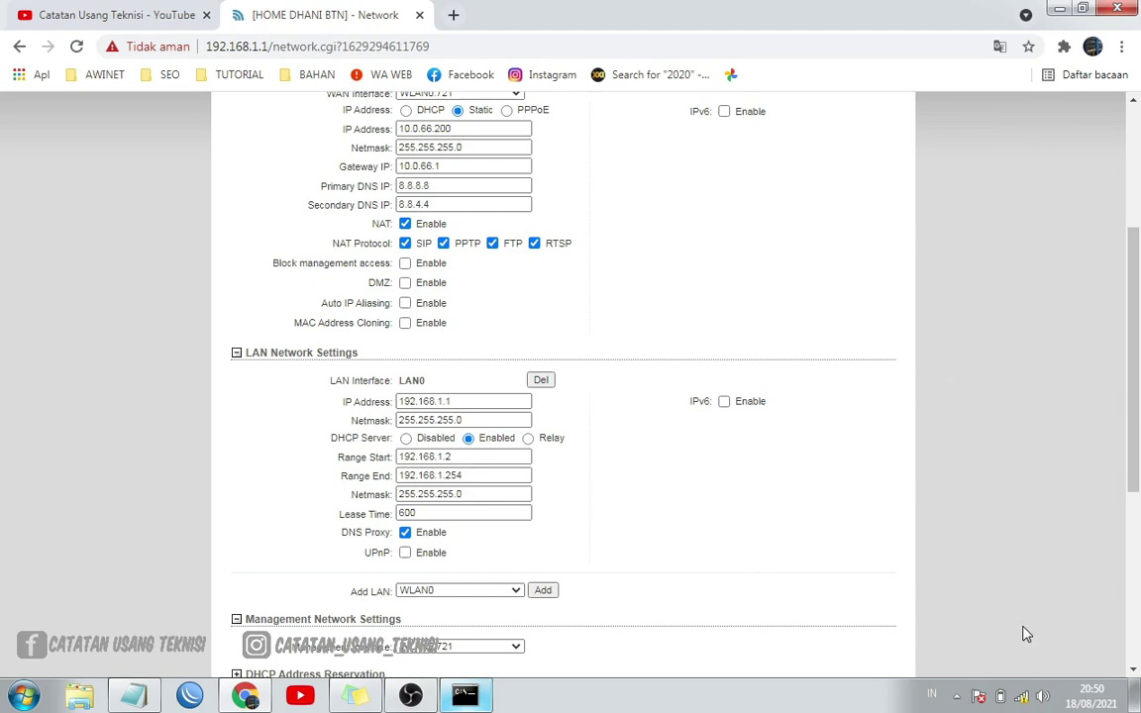
Open the Internet Protocol Version 4 properties of the HOTSPOT AL wireless connection from the Network and Sharing Center
right_click(1021, 698)
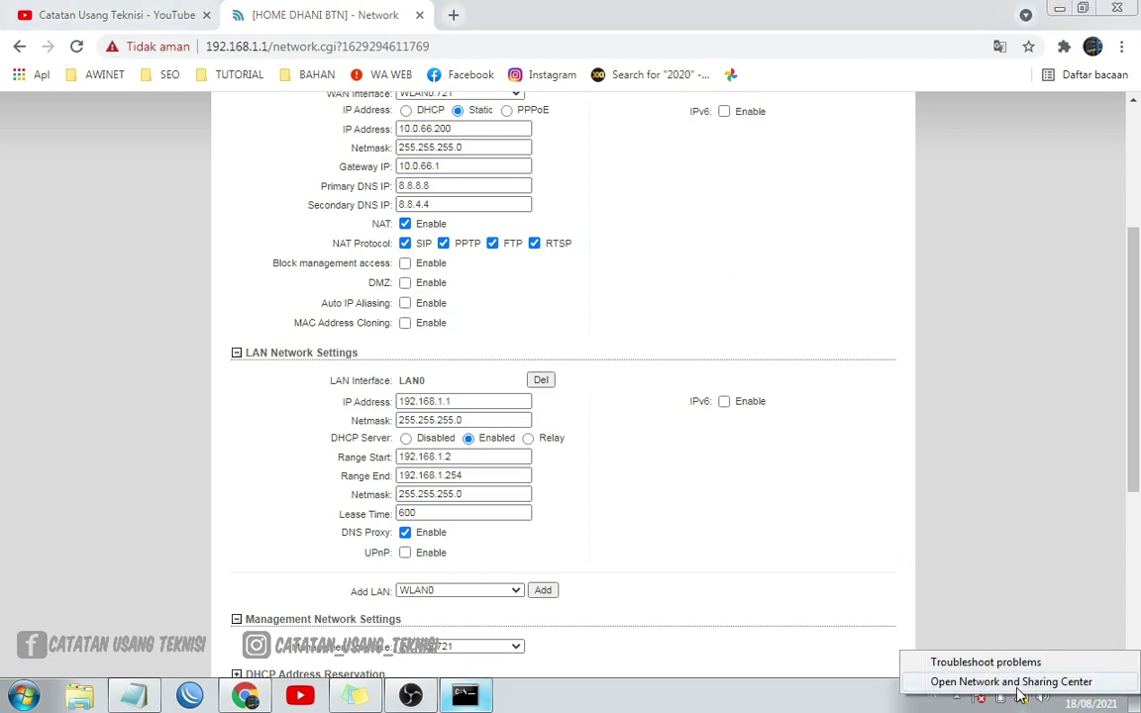
left_click(1010, 683)
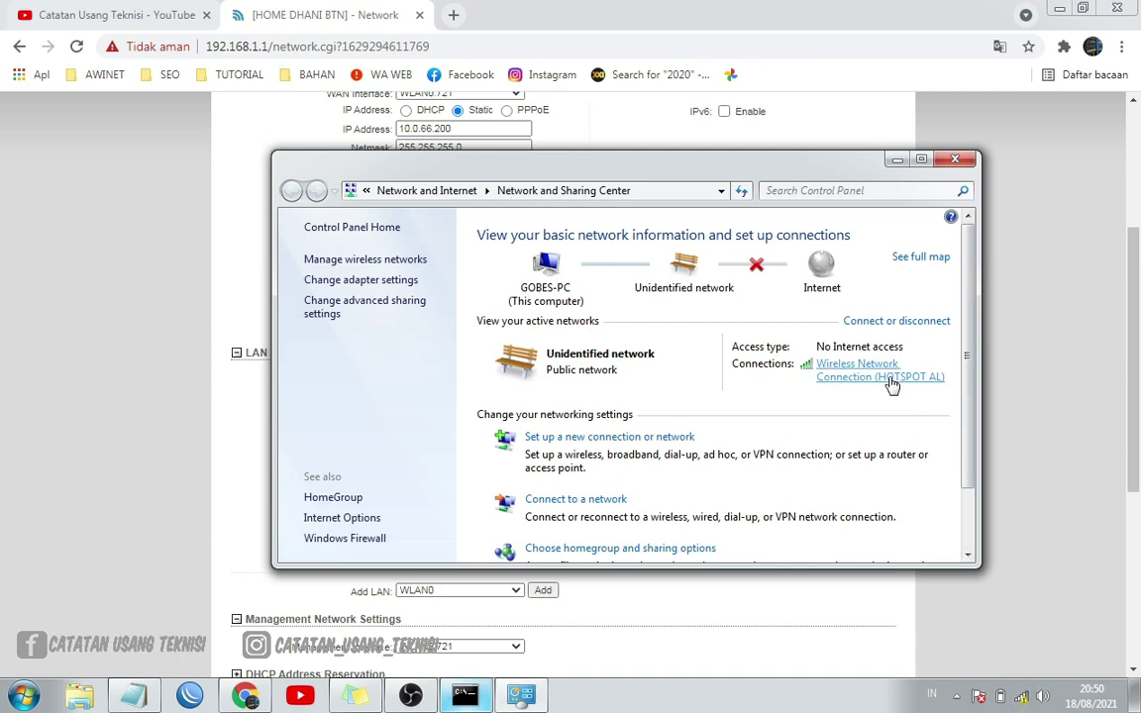
left_click(890, 382)
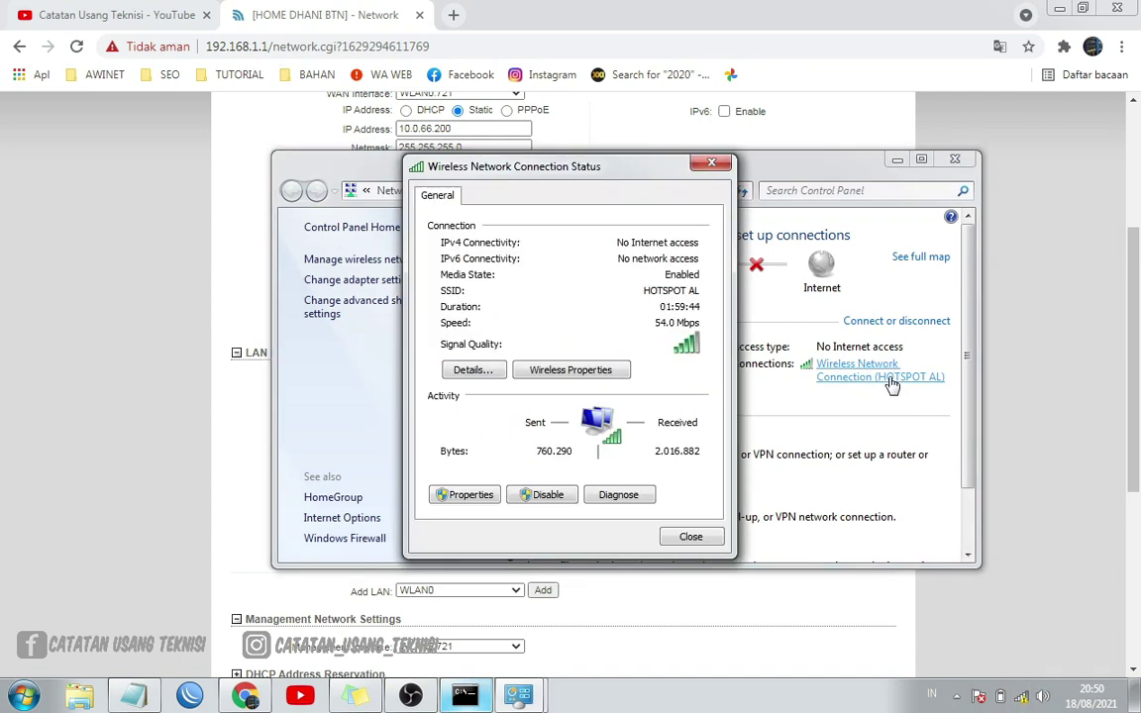
left_click(468, 495)
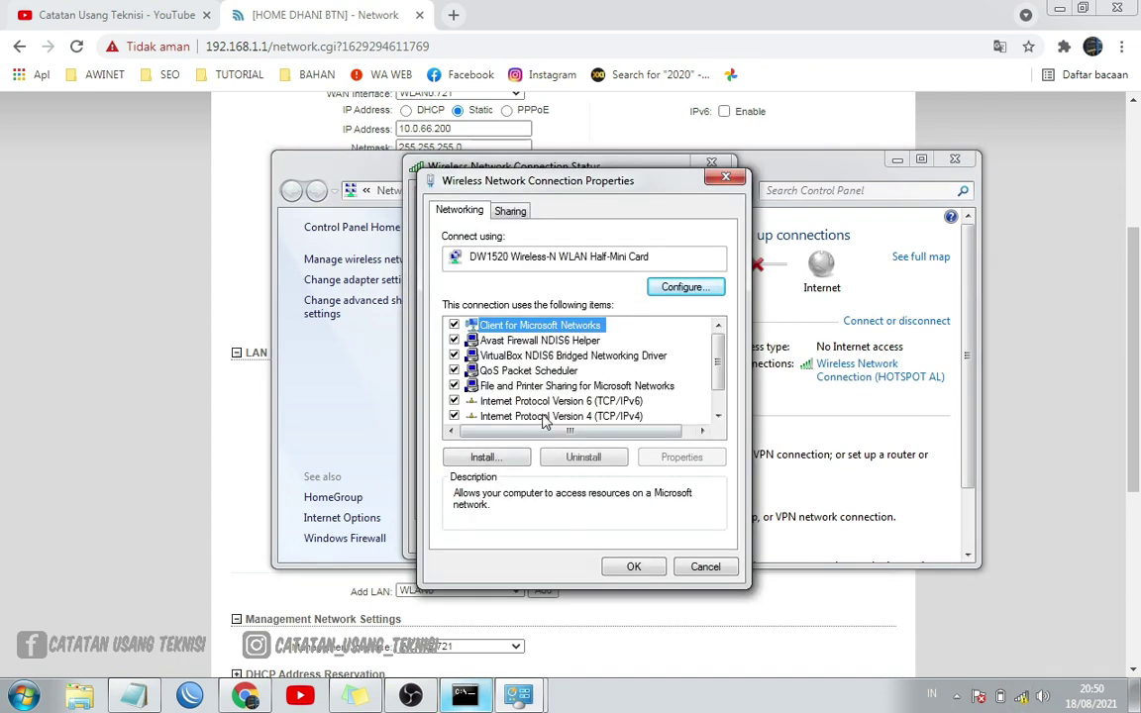
scroll(569, 399, "down", 1)
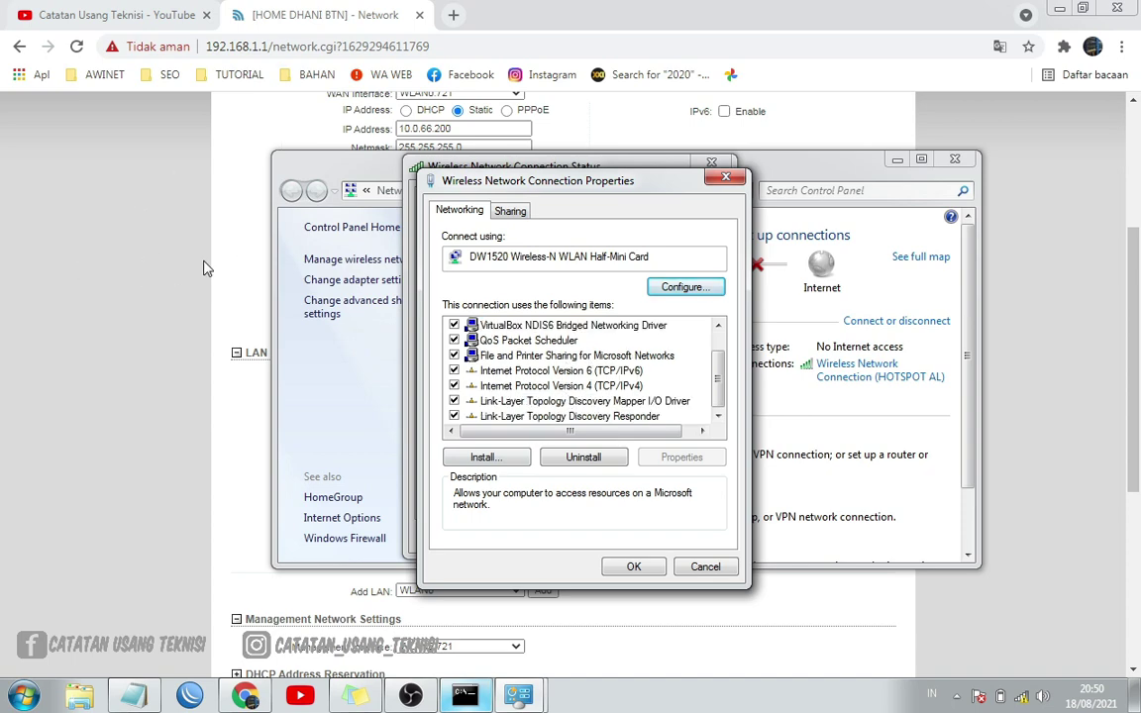
double_click(551, 387)
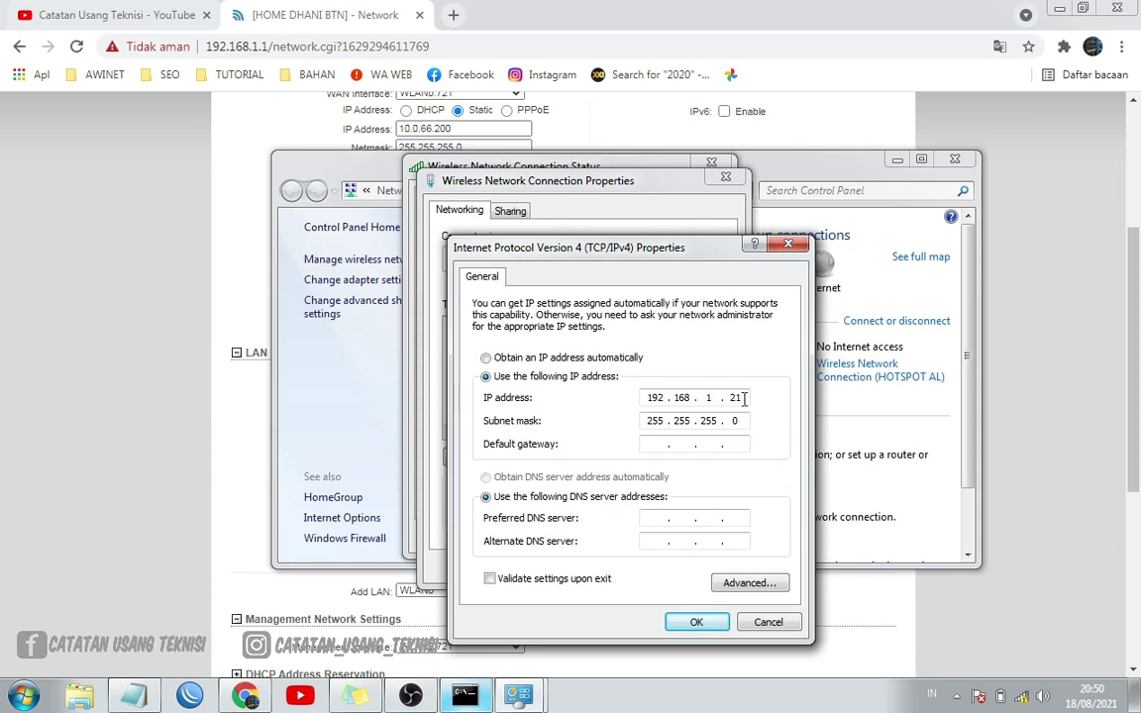
Set the default gateway to 192.168.1.1 and the preferred DNS server to 8.8.8.8, apply them and dismiss the network location prompt
left_click_drag(742, 397, 733, 398)
left_click(654, 444)
type("192 . 168 . 1 . 1")
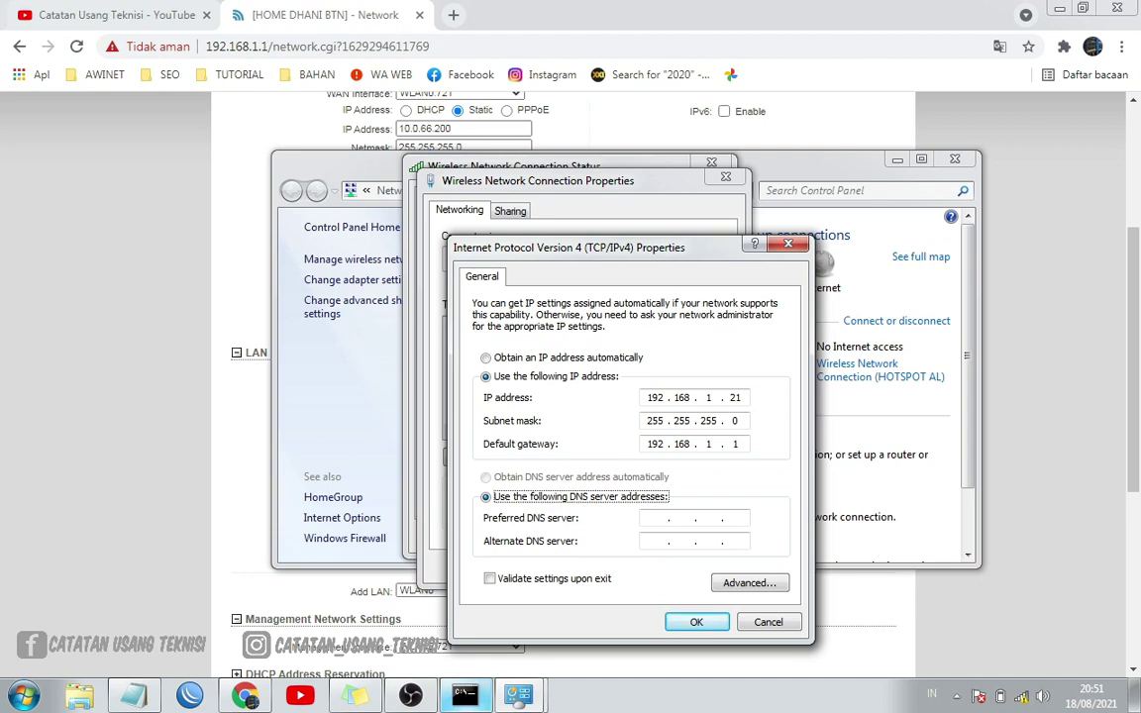
left_click(654, 518)
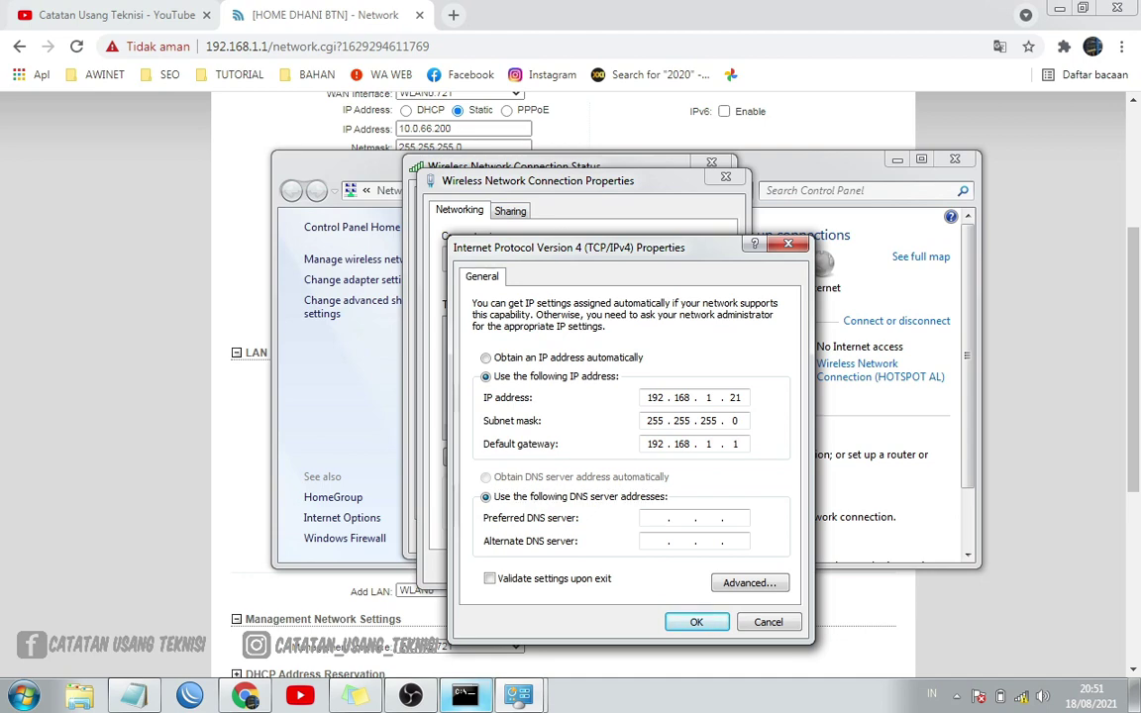
type("8.8.8.8")
left_click(697, 622)
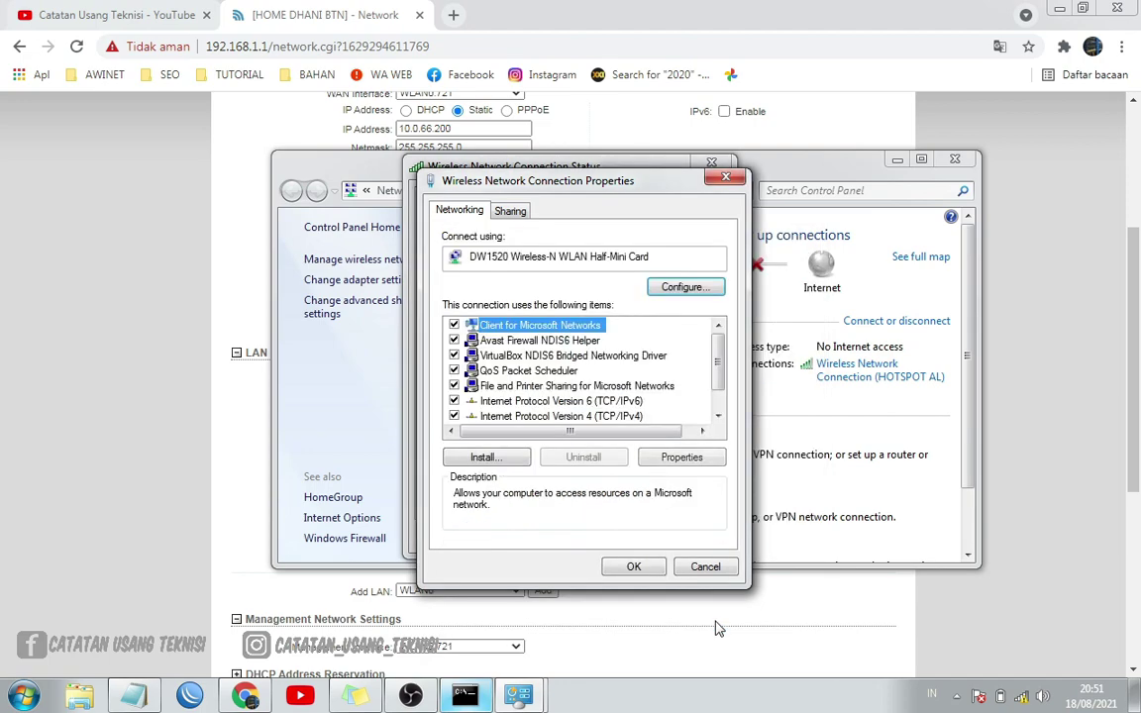
left_click(636, 568)
left_click(685, 537)
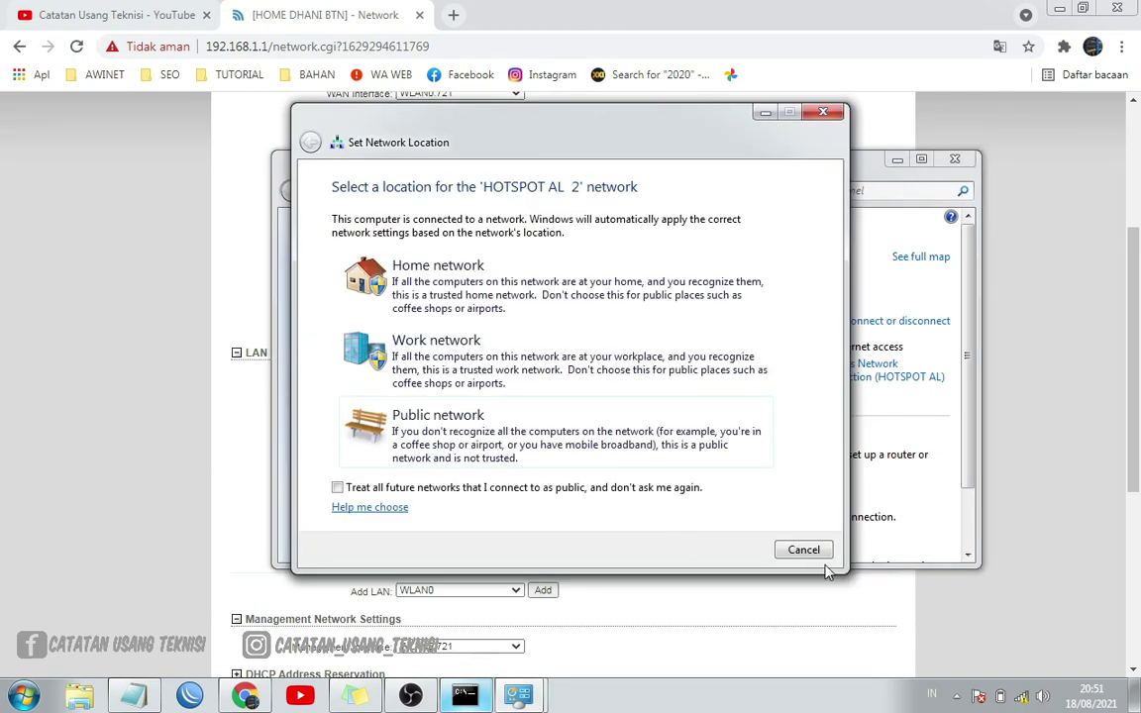
left_click(807, 557)
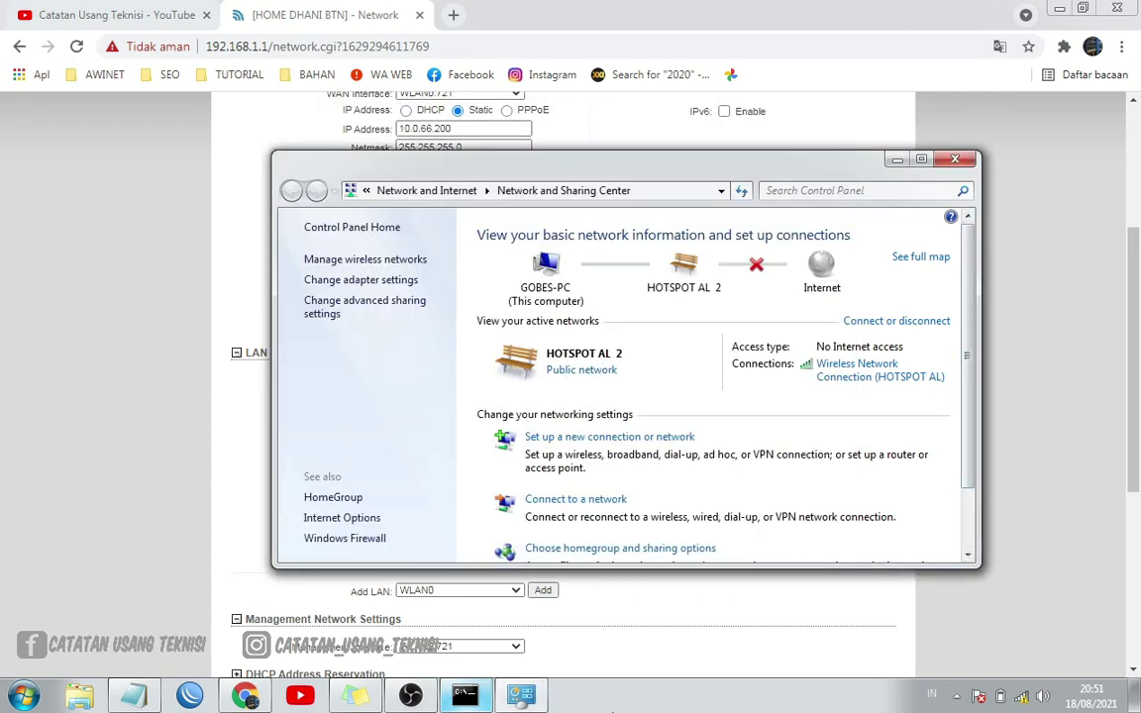
Switch to the command prompt, stop the running ping and try to ping Google by host name
left_click(466, 694)
key("ctrl+c")
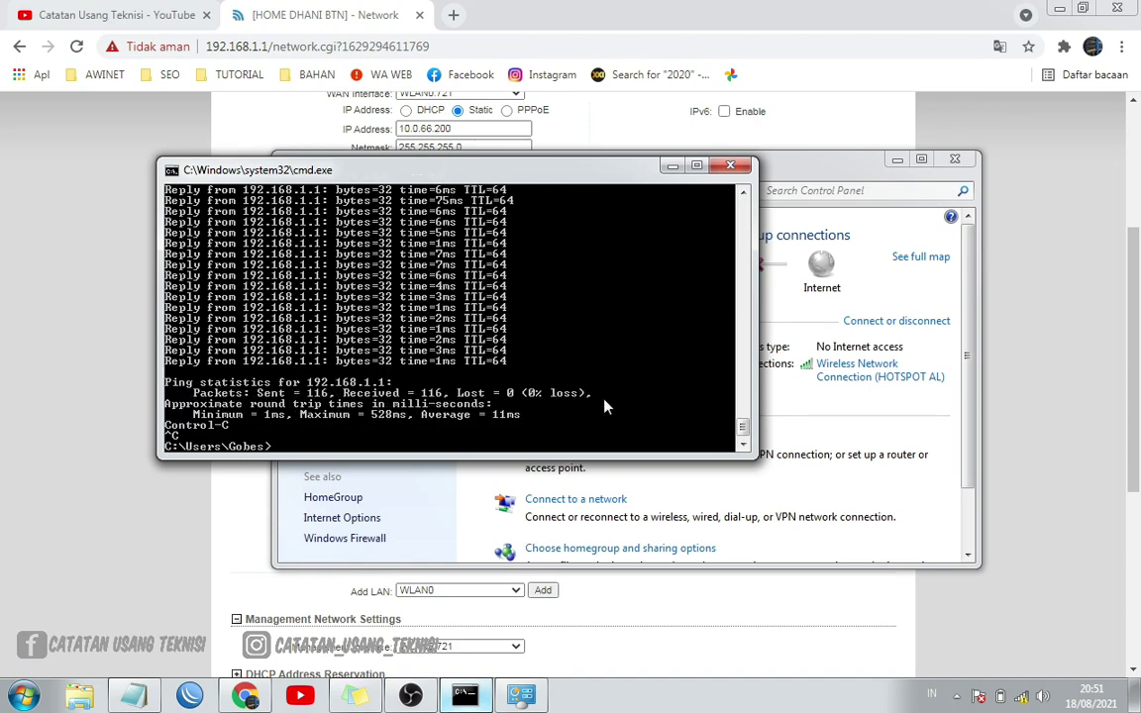
type("ping google .com")
key("Return")
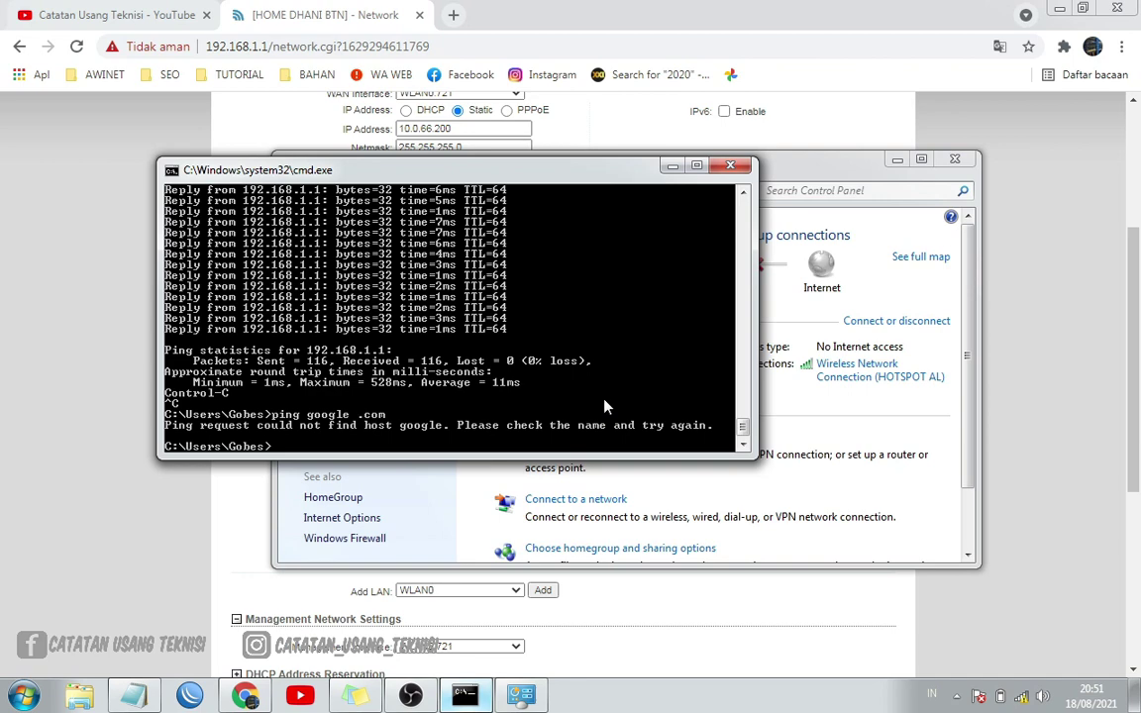
Change the last ping command to target 8.8.8.8 and run it
key("Up")
key("BackSpace")
key("BackSpace")
key("BackSpace")
key("BackSpace")
key("BackSpace")
key("BackSpace")
key("BackSpace")
key("BackSpace")
key("BackSpace")
key("BackSpace")
key("BackSpace")
type("8.8.8.8")
key("Return")
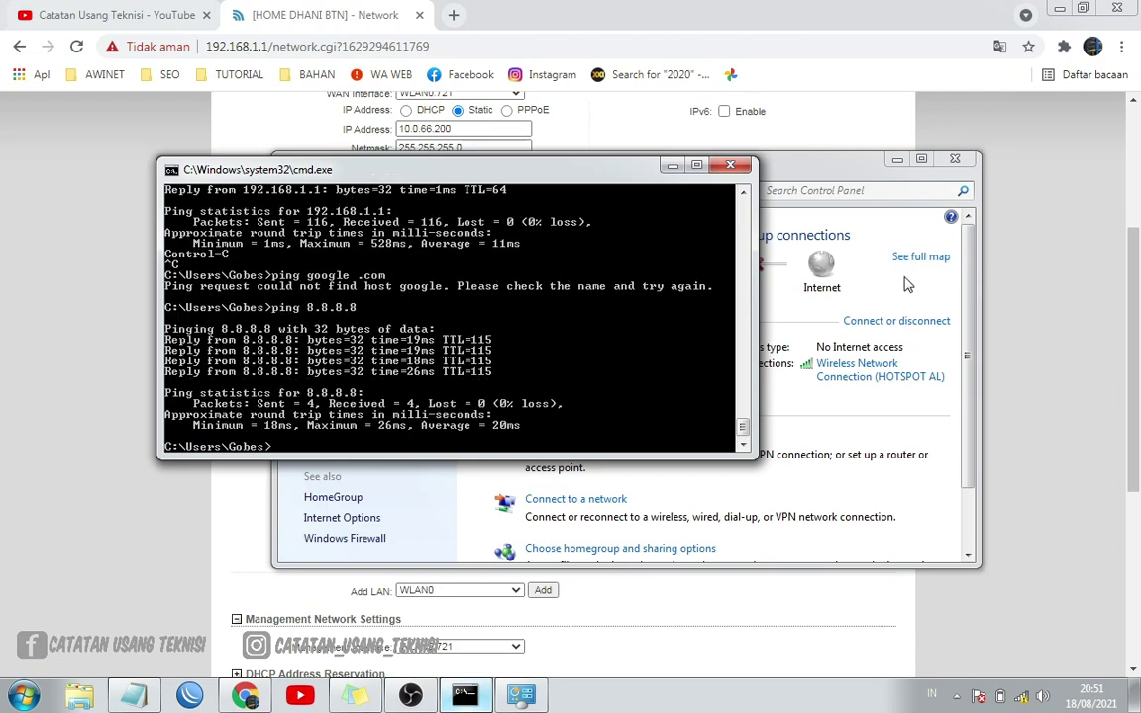
Set the HOTSPOT AL wireless connection's IPv4 properties to obtain the IP address and DNS server automatically, and close the Network and Sharing Center
left_click(907, 430)
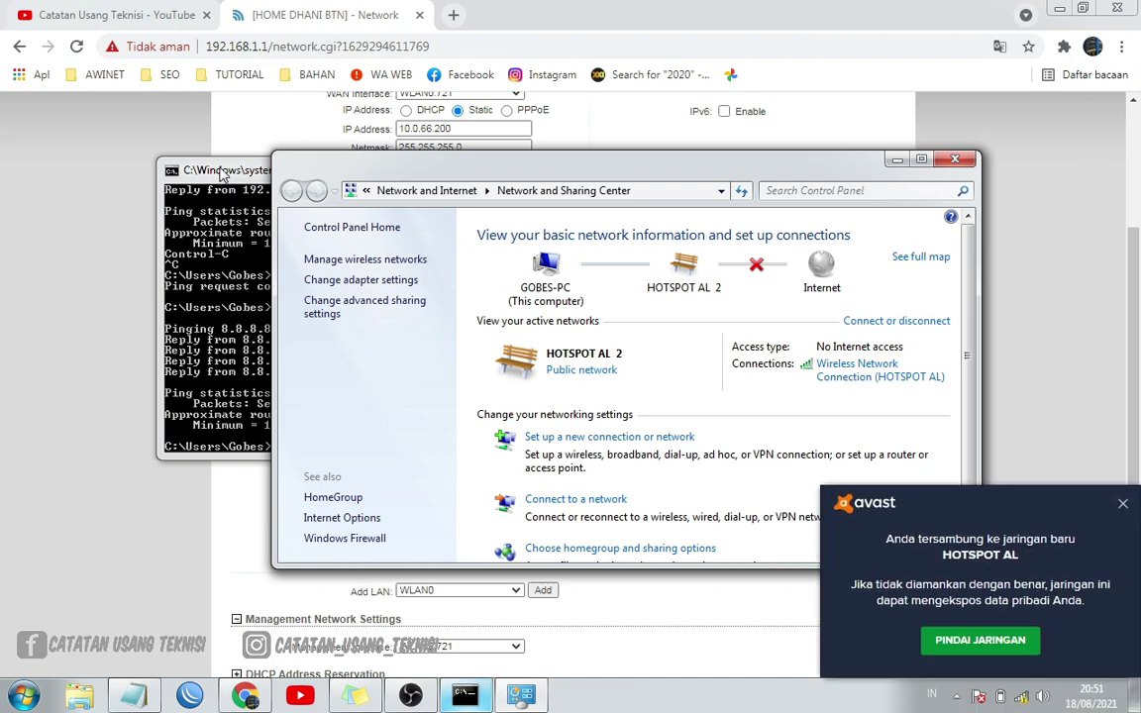
left_click(1123, 503)
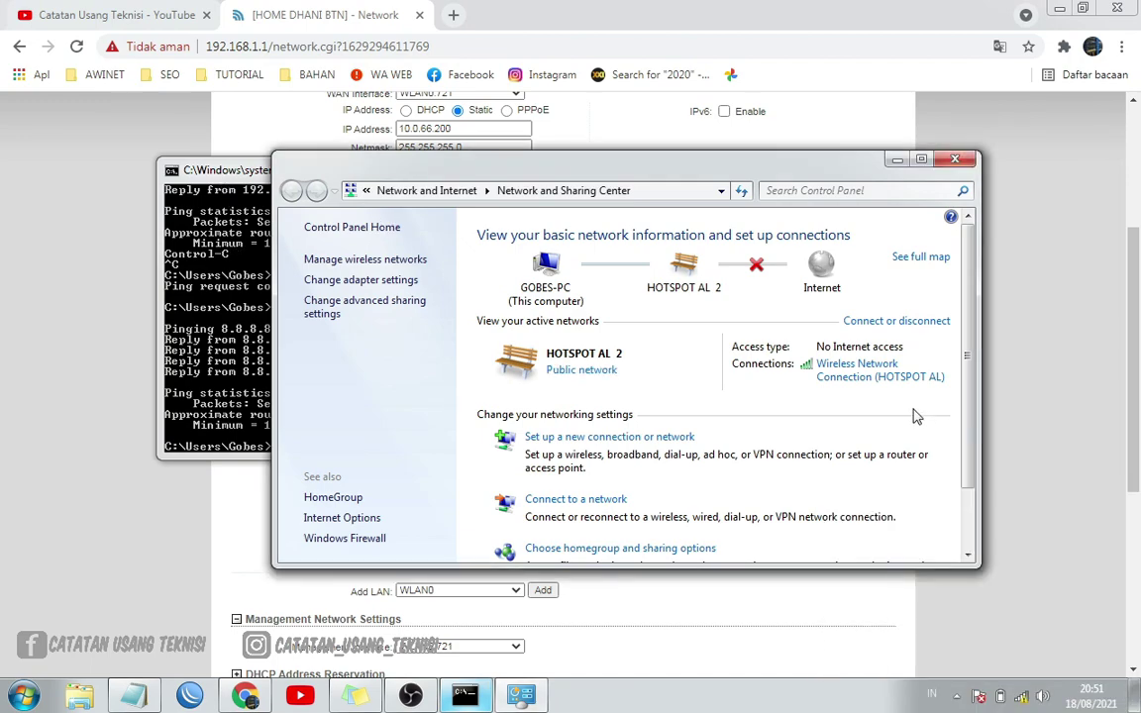
left_click(881, 379)
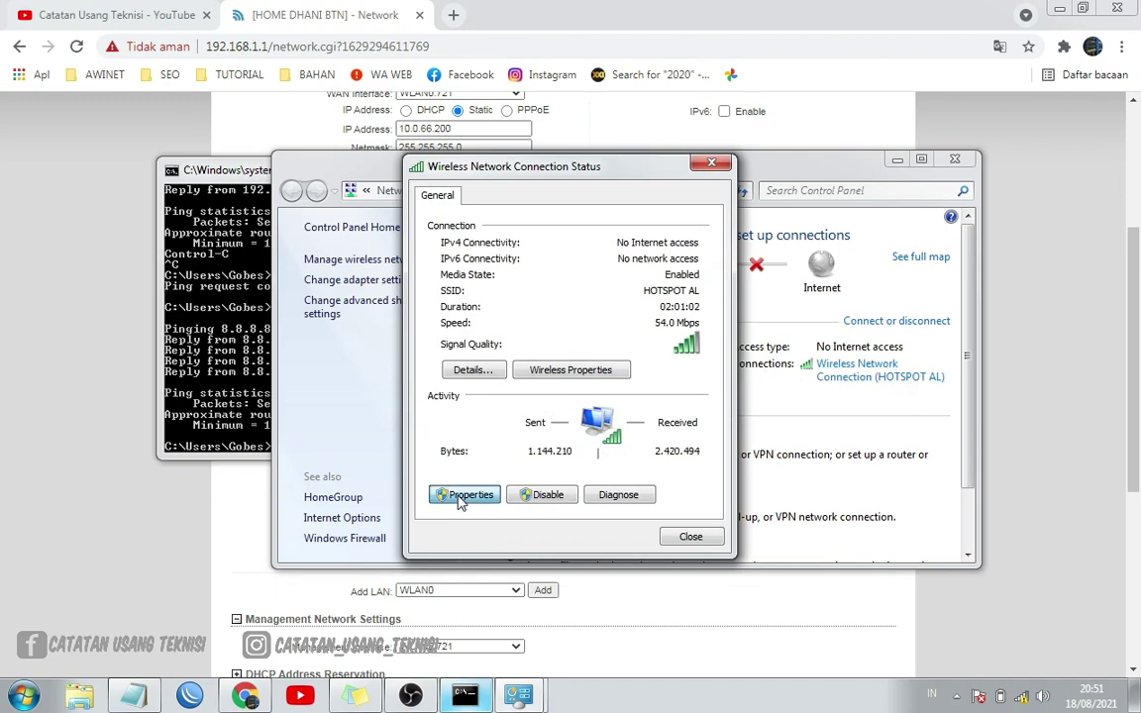
left_click(462, 496)
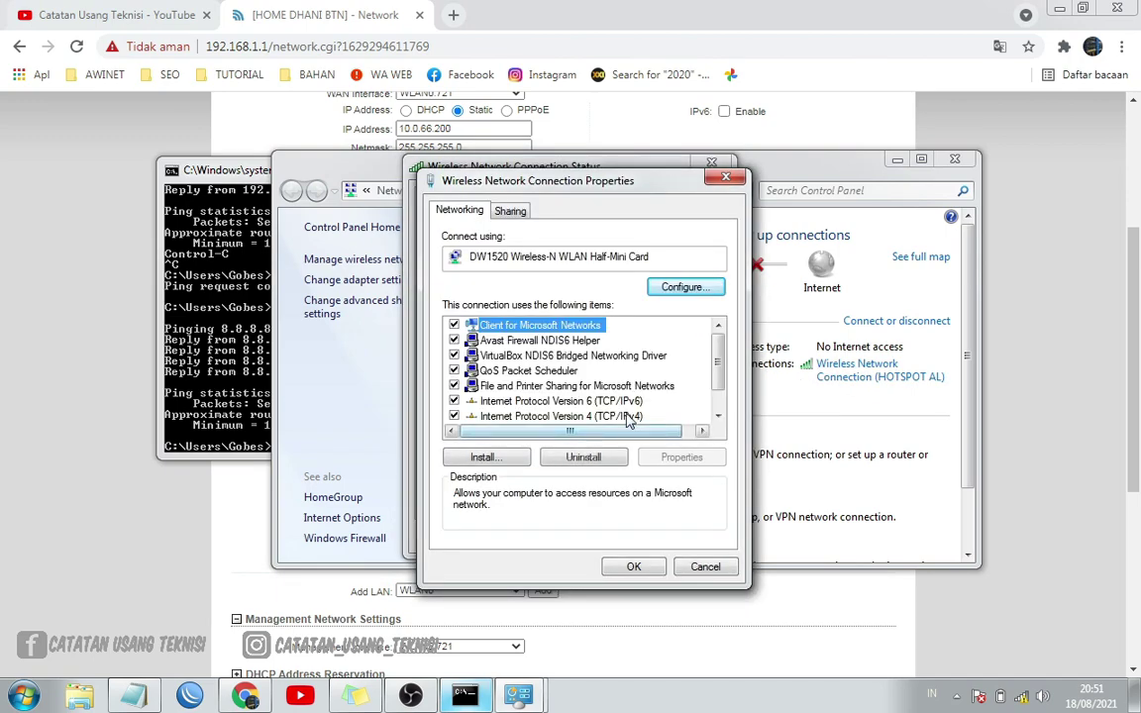
double_click(515, 485)
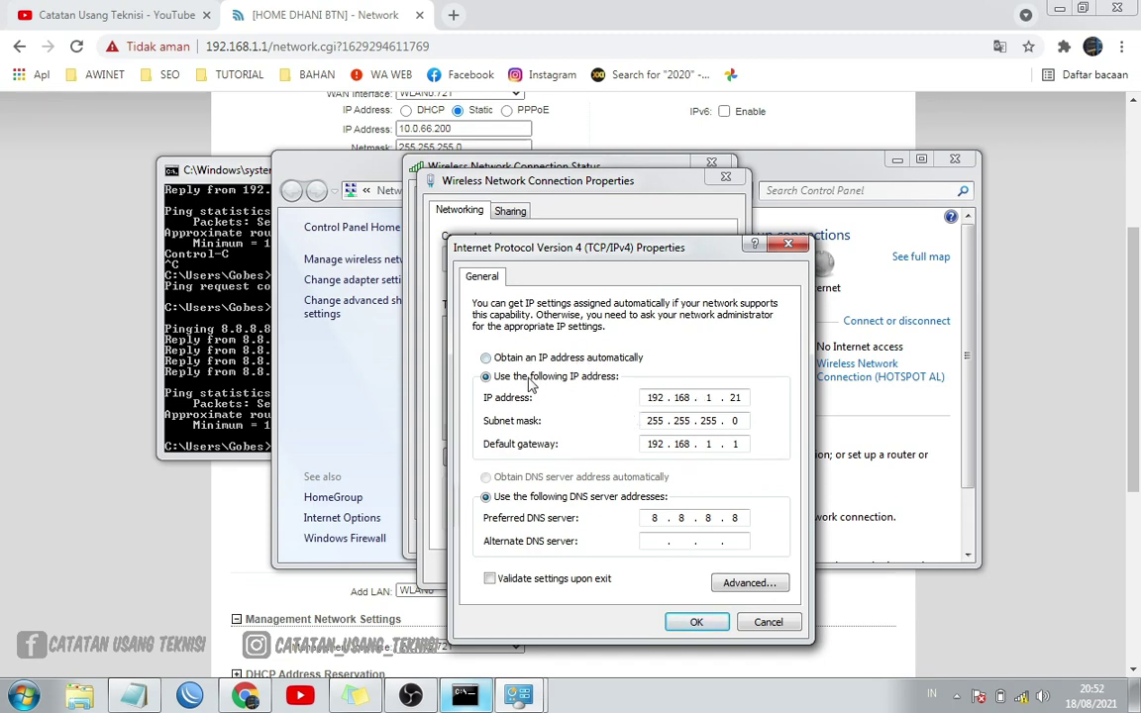
left_click(486, 357)
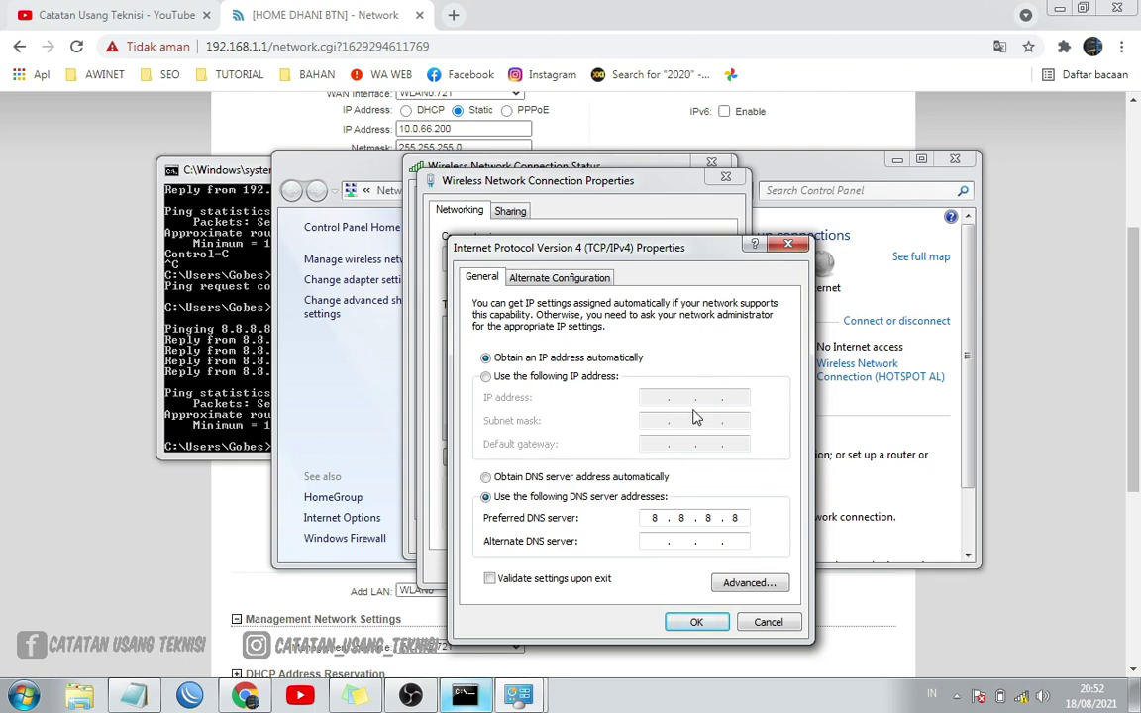
left_click(570, 480)
left_click(693, 622)
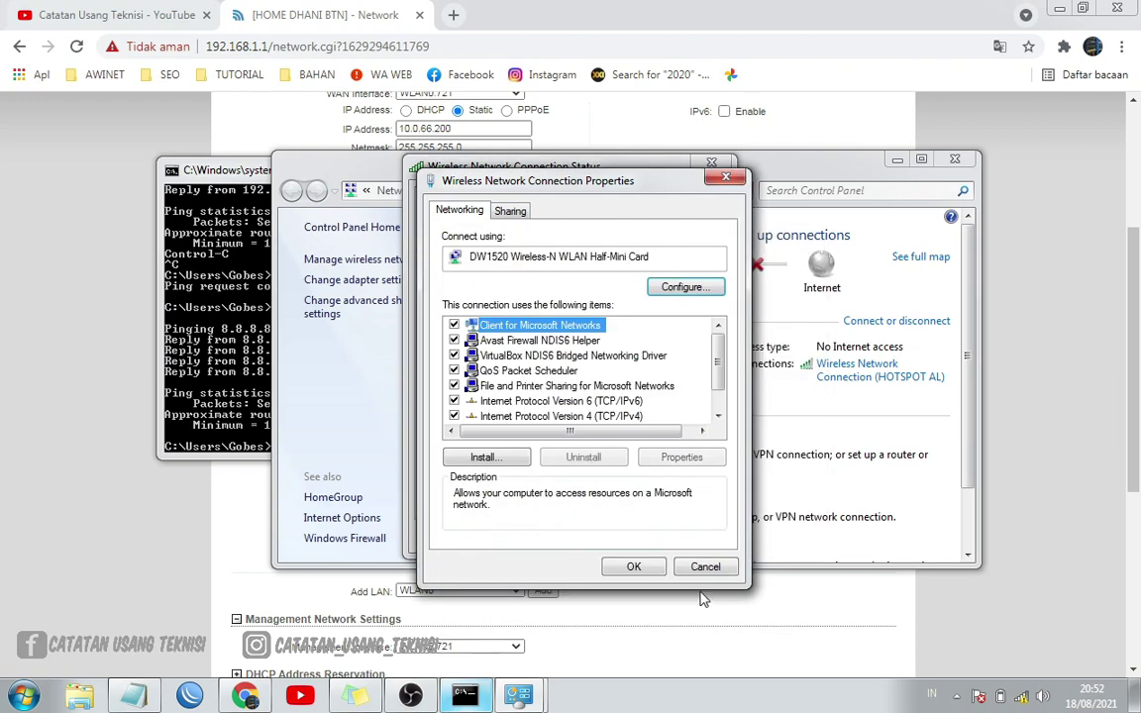
left_click(654, 566)
left_click(690, 537)
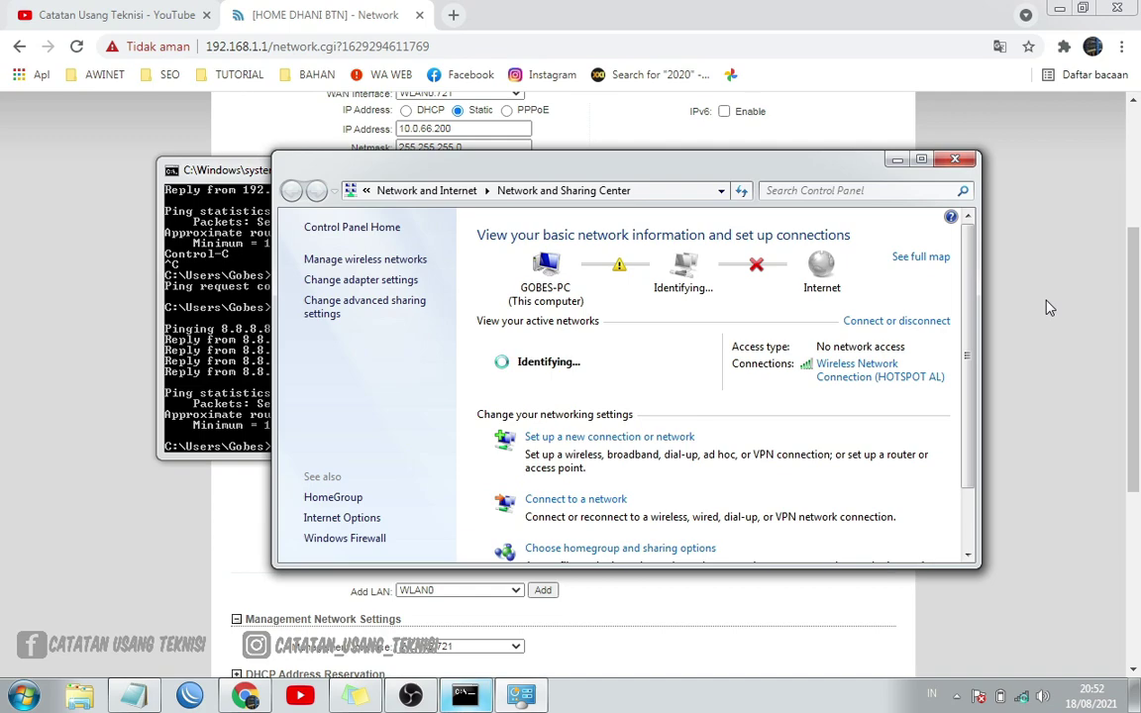
left_click(954, 159)
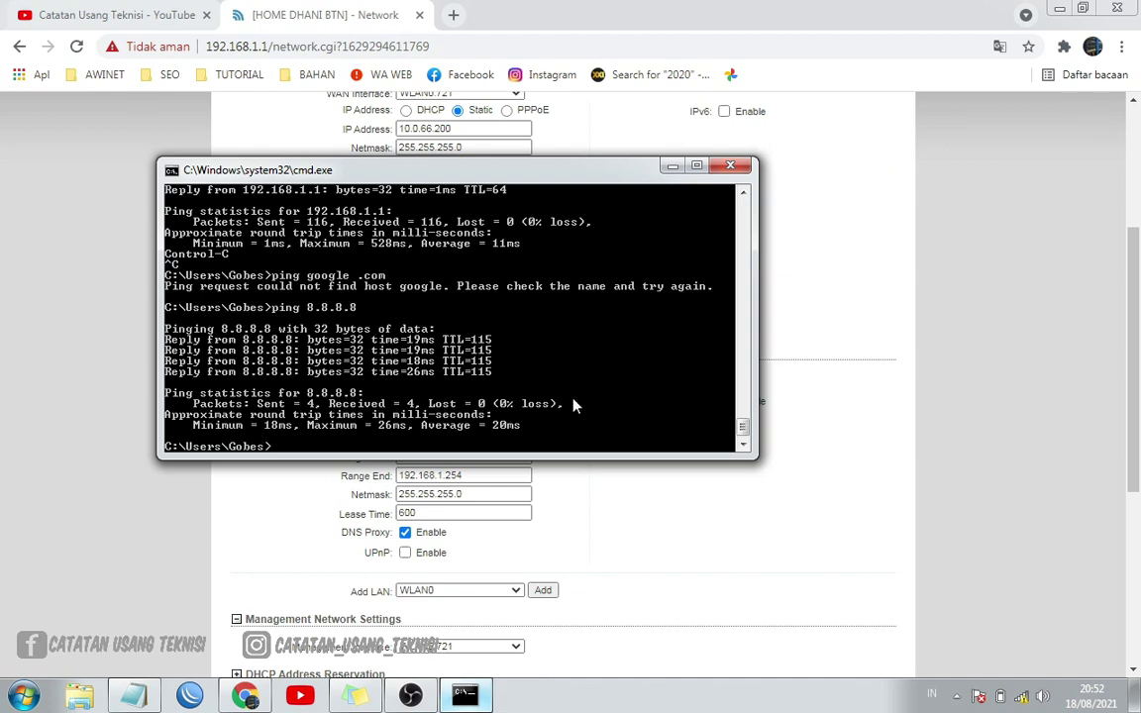
Run a continuous ping to 8.8.8.8 with -t, stop it and ping facebook.com
key("Up")
type("-t")
key("Return")
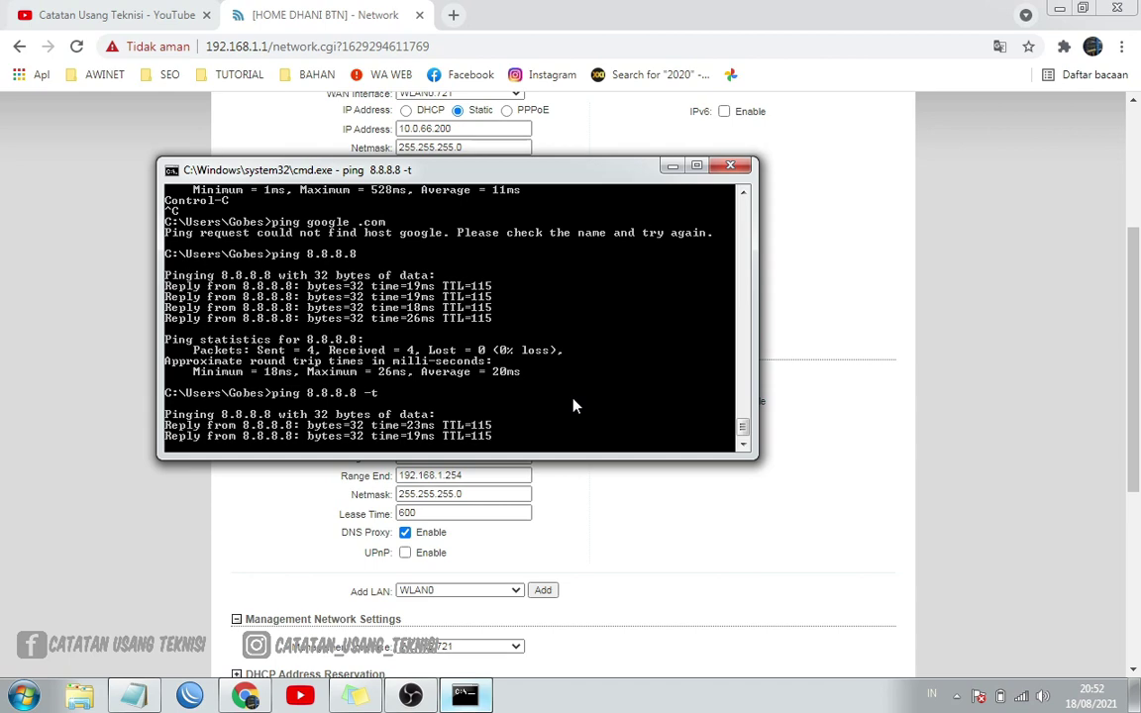
key("ctrl+c")
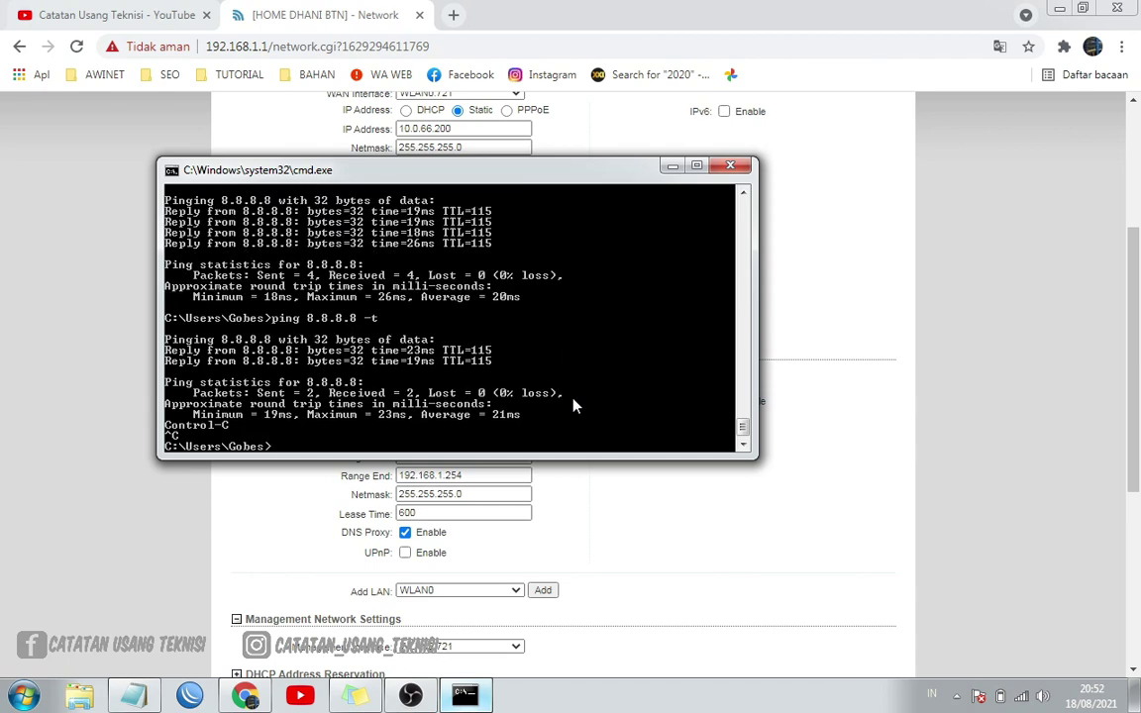
type("ping facebook.com")
key("Return")
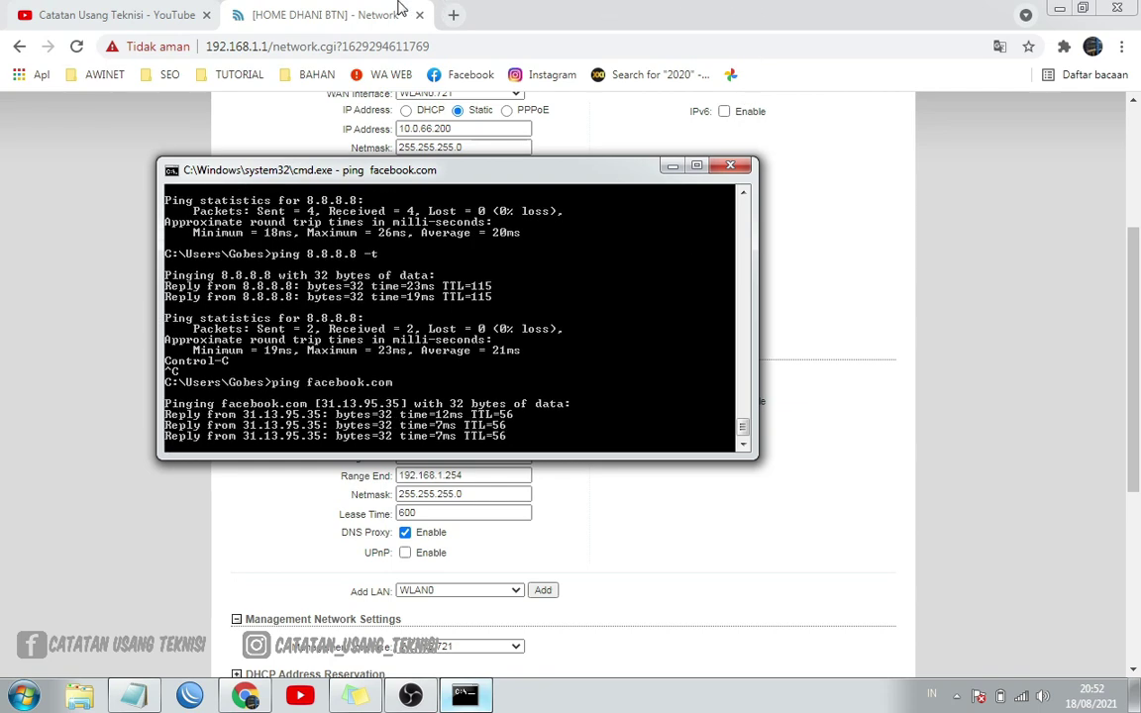
Test browsing in Chrome by reloading the Catatan Usang Teknisi YouTube channel and opening its videos list
left_click(138, 12)
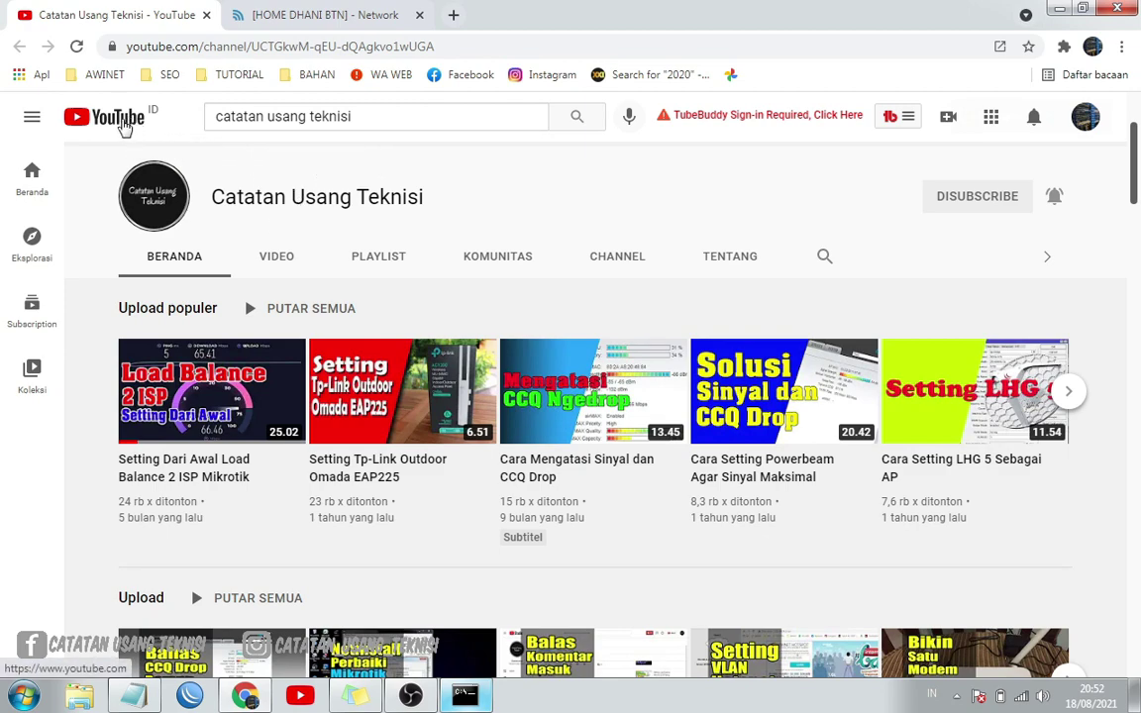
left_click(77, 47)
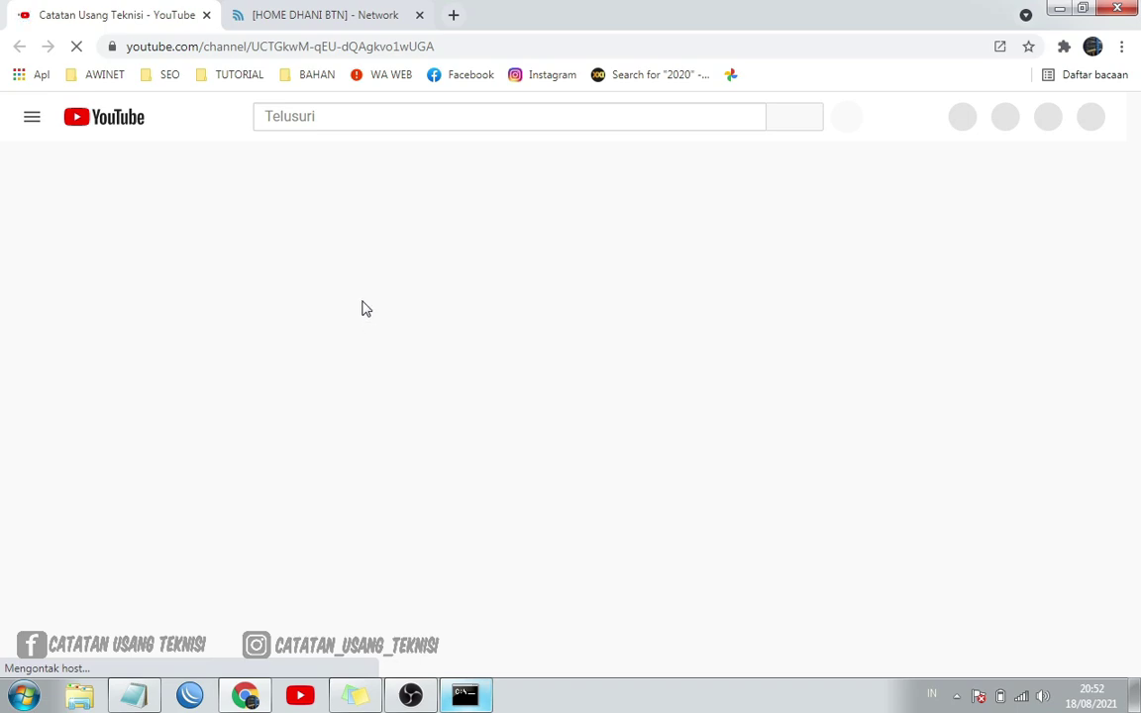
left_click(322, 12)
key("ctrl+shift+Tab")
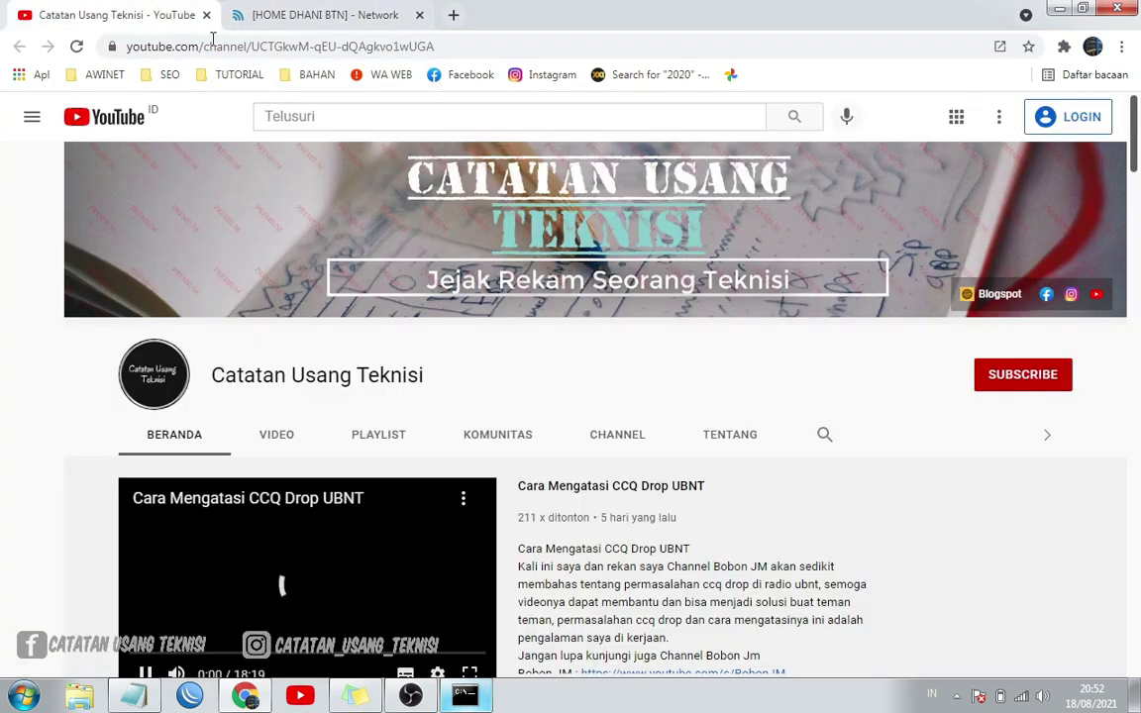
left_click(286, 437)
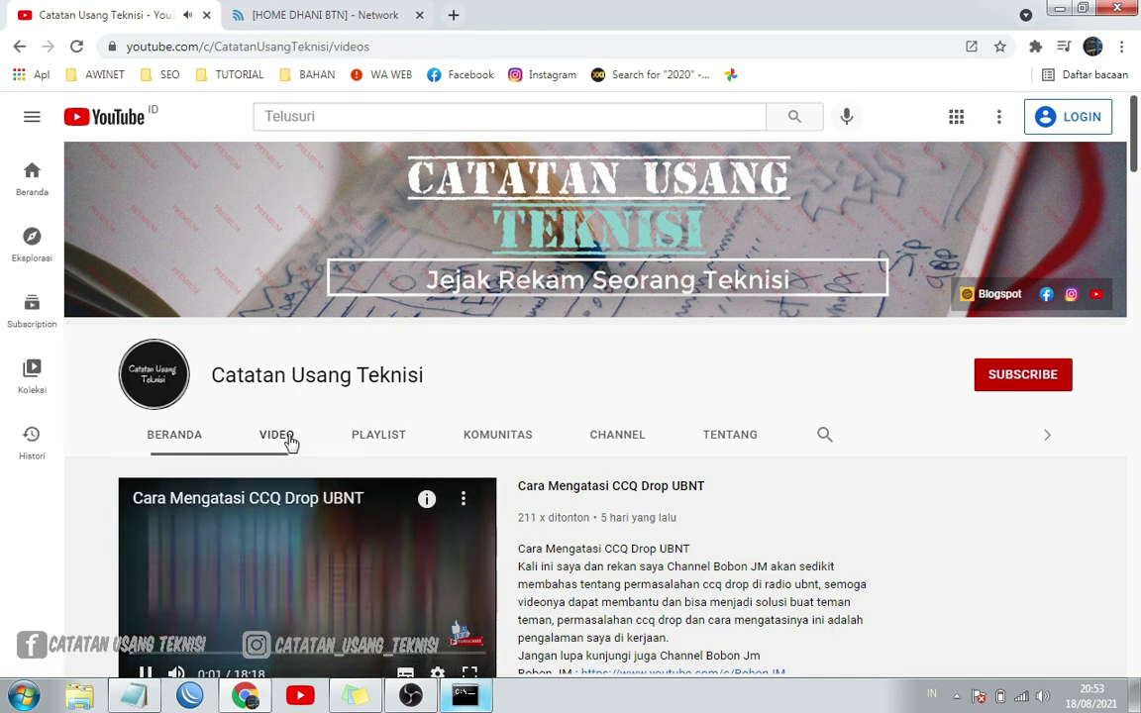
Return to the PowerBeam M5 network page and review its network mode, WAN, LAN and management settings
left_click(319, 24)
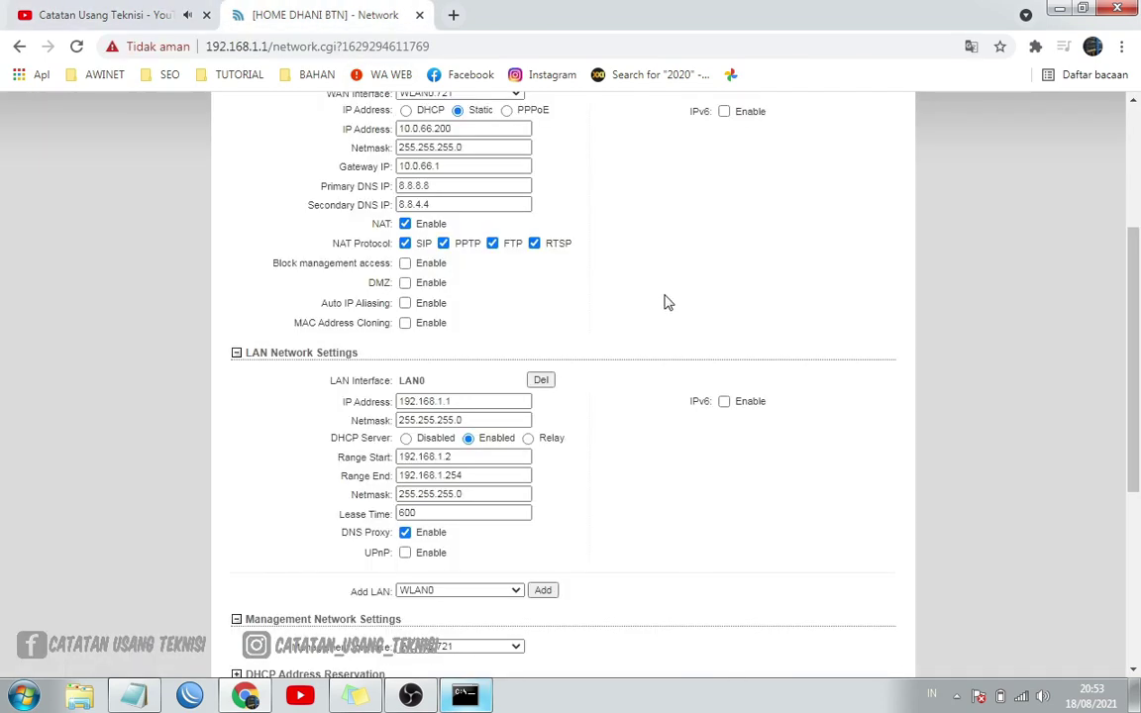
scroll(801, 393, "down", 4)
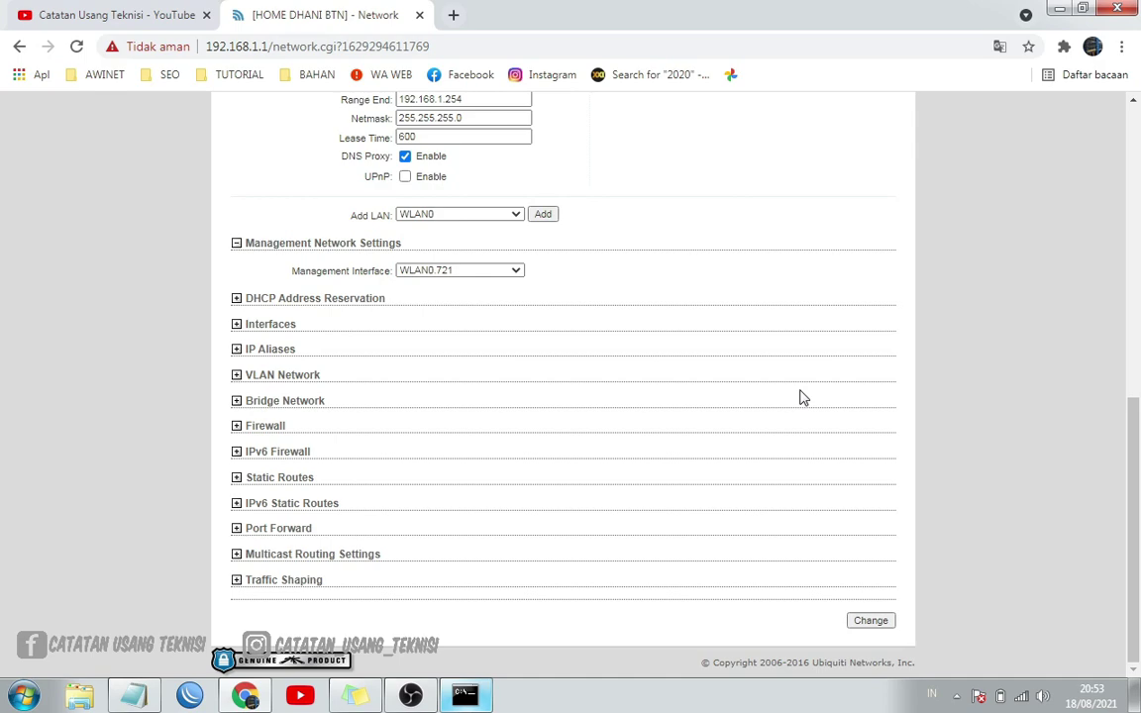
scroll(802, 396, "up", 8)
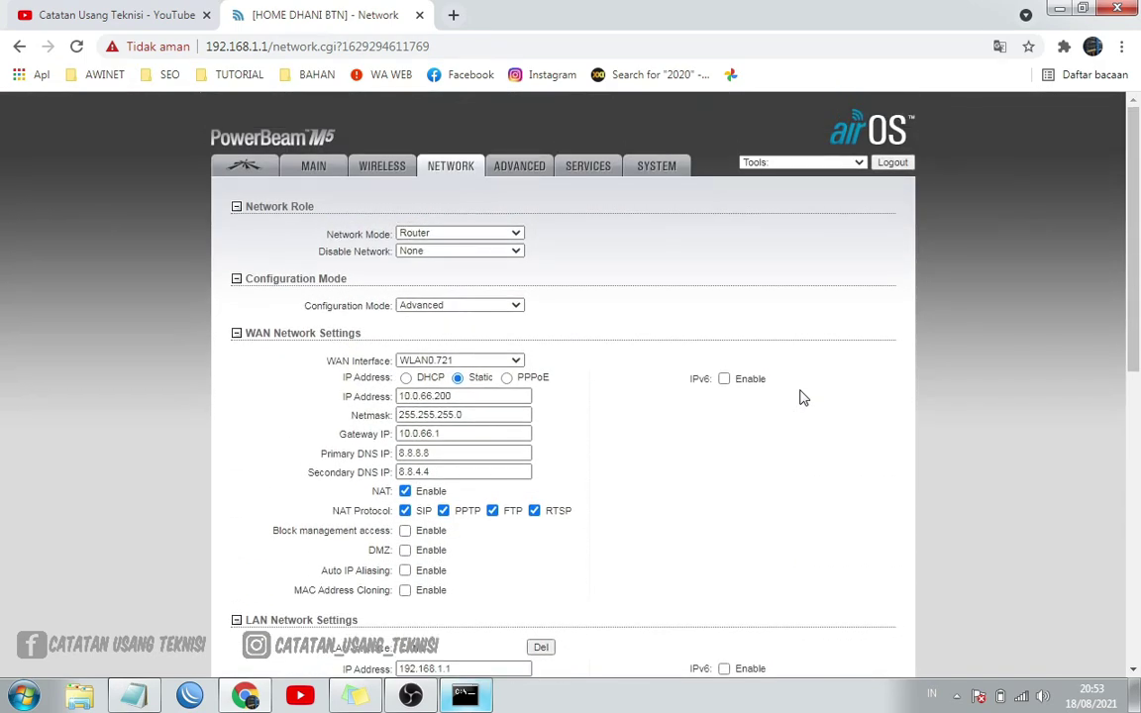
scroll(803, 397, "down", 4)
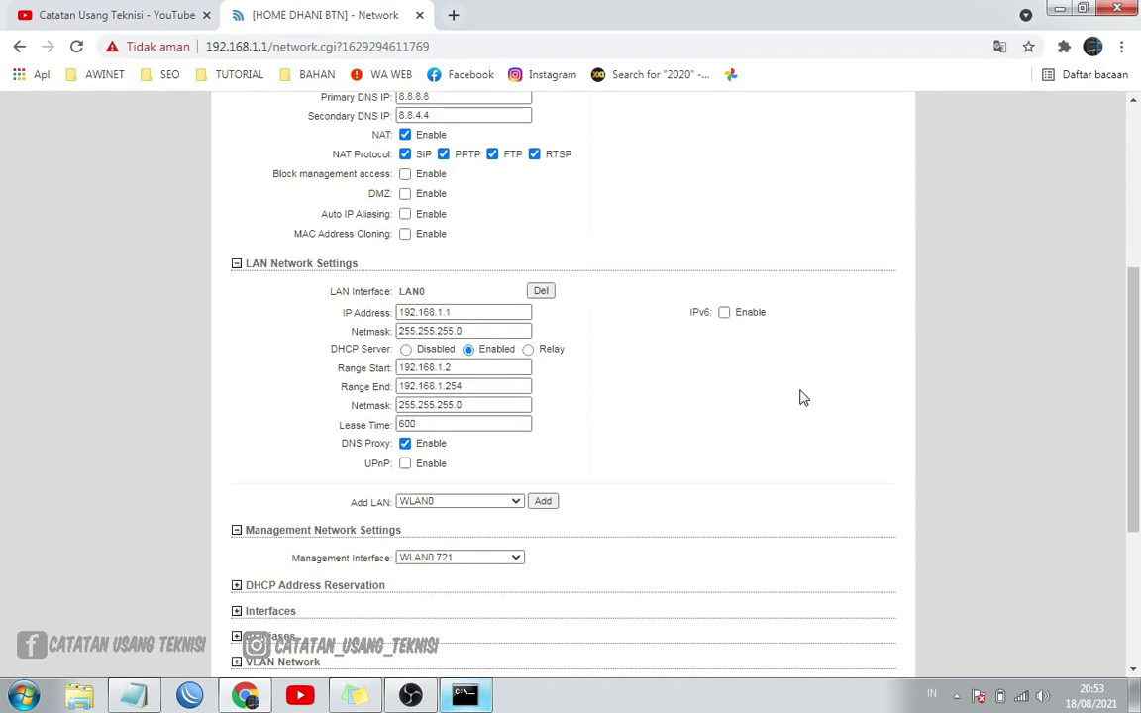
scroll(840, 449, "up", 4)
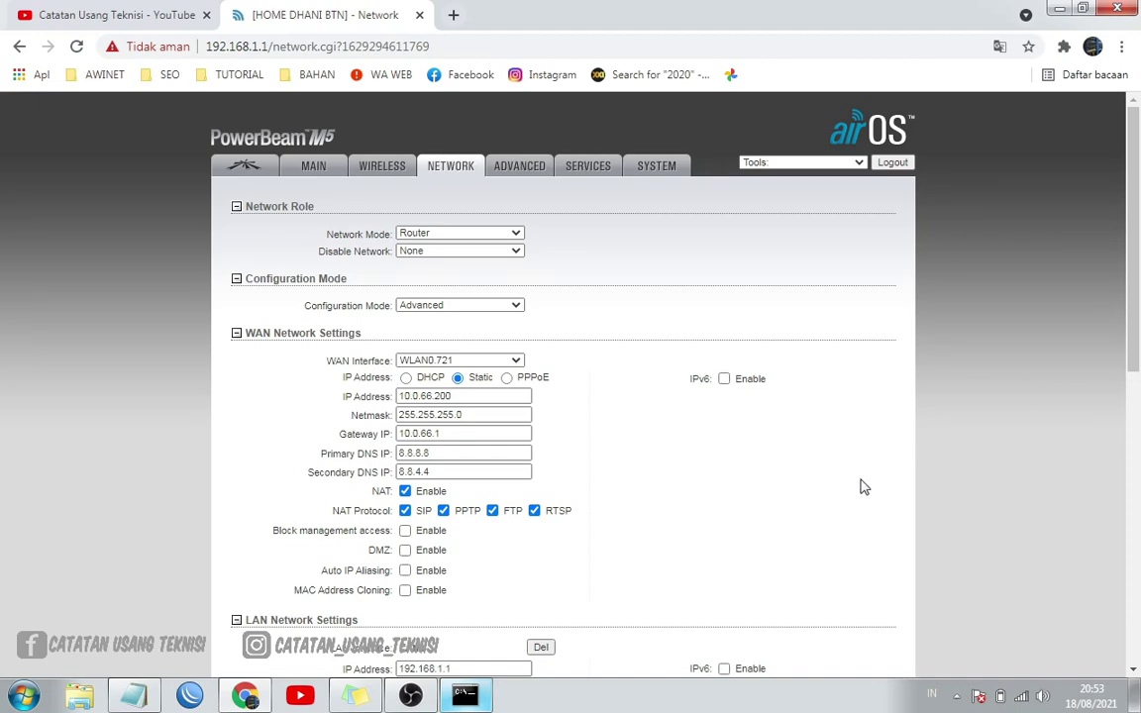
Recheck the full network configuration, from the network role and static WAN settings to the LAN DHCP server and management interface
scroll(861, 486, "down", 1)
scroll(861, 486, "down", 1)
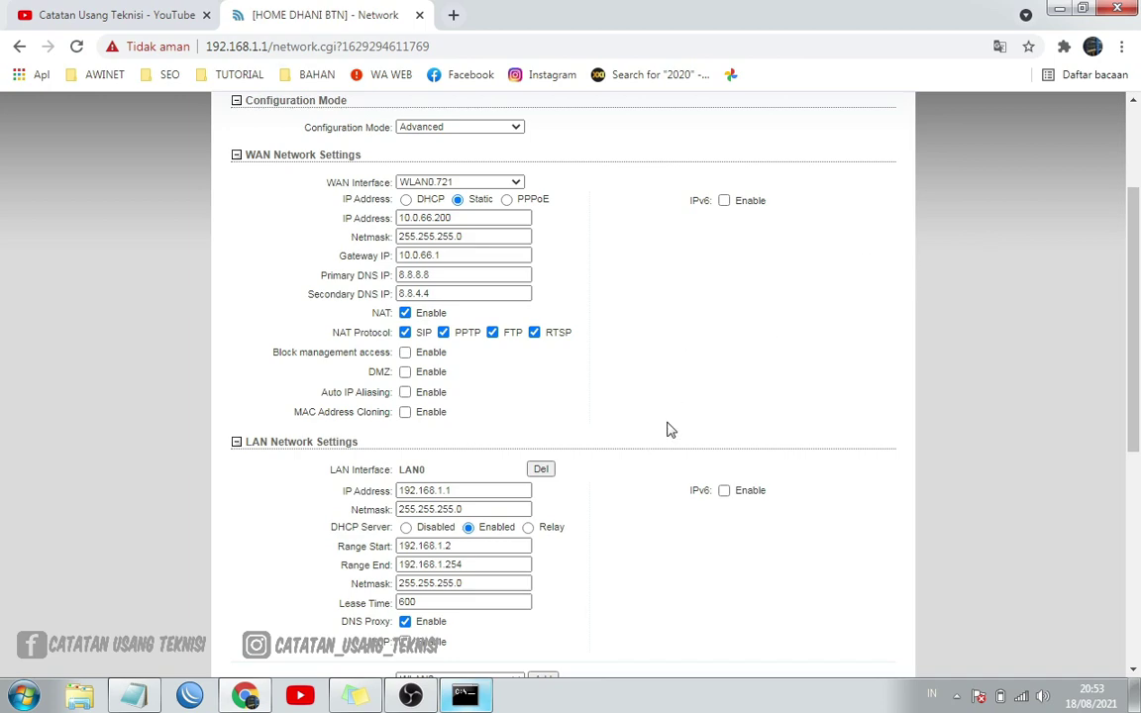
scroll(759, 366, "up", 2)
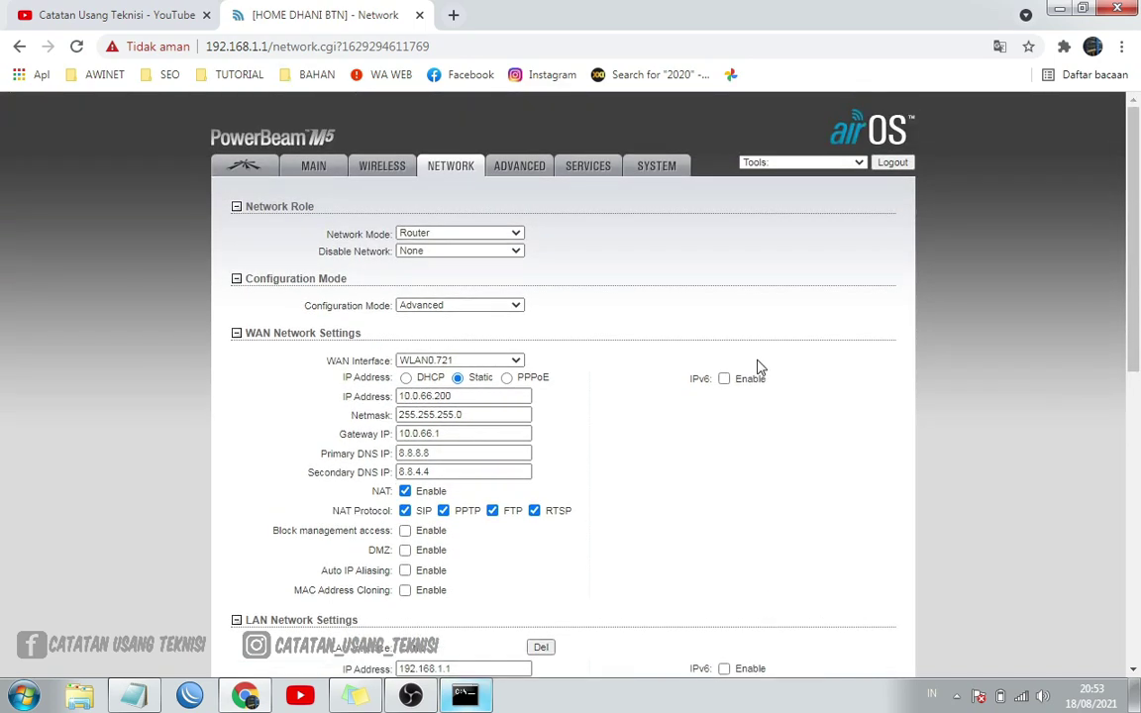
scroll(759, 366, "down", 2)
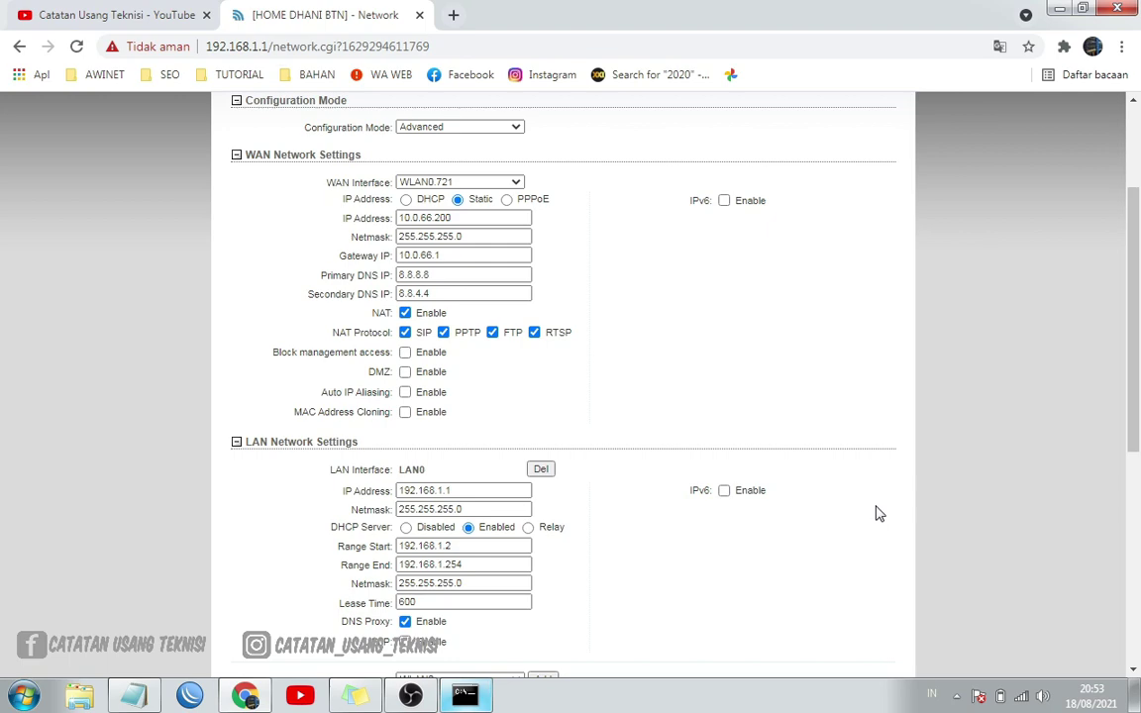
scroll(877, 513, "down", 3)
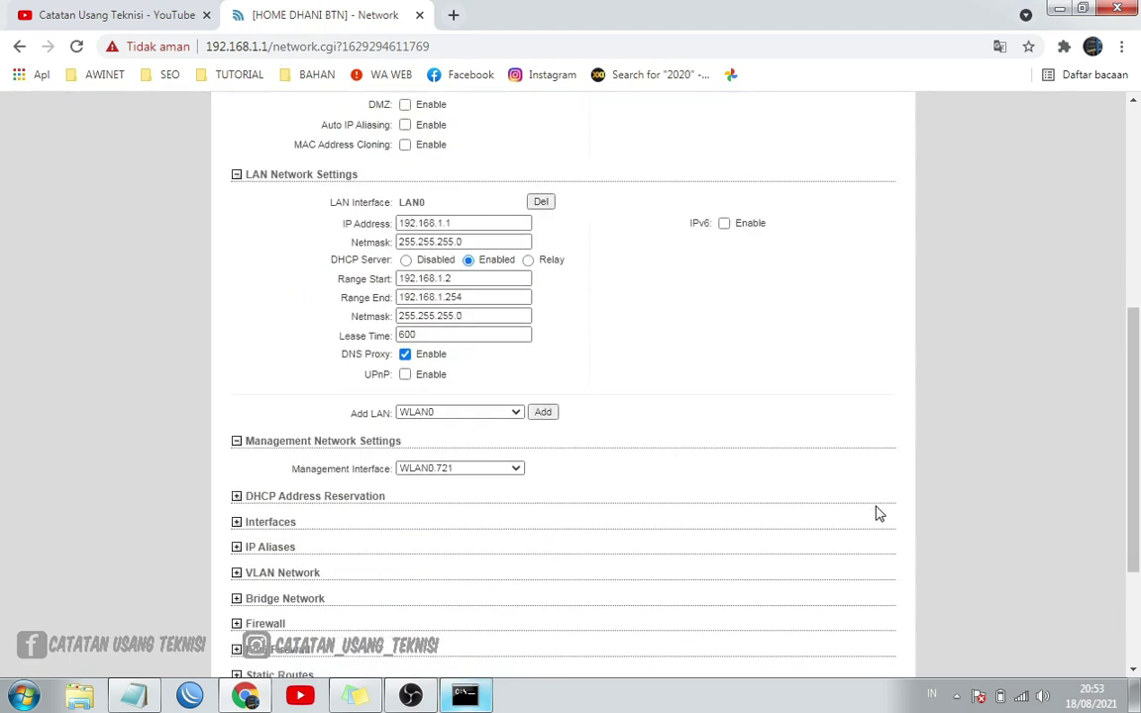
scroll(877, 514, "up", 3)
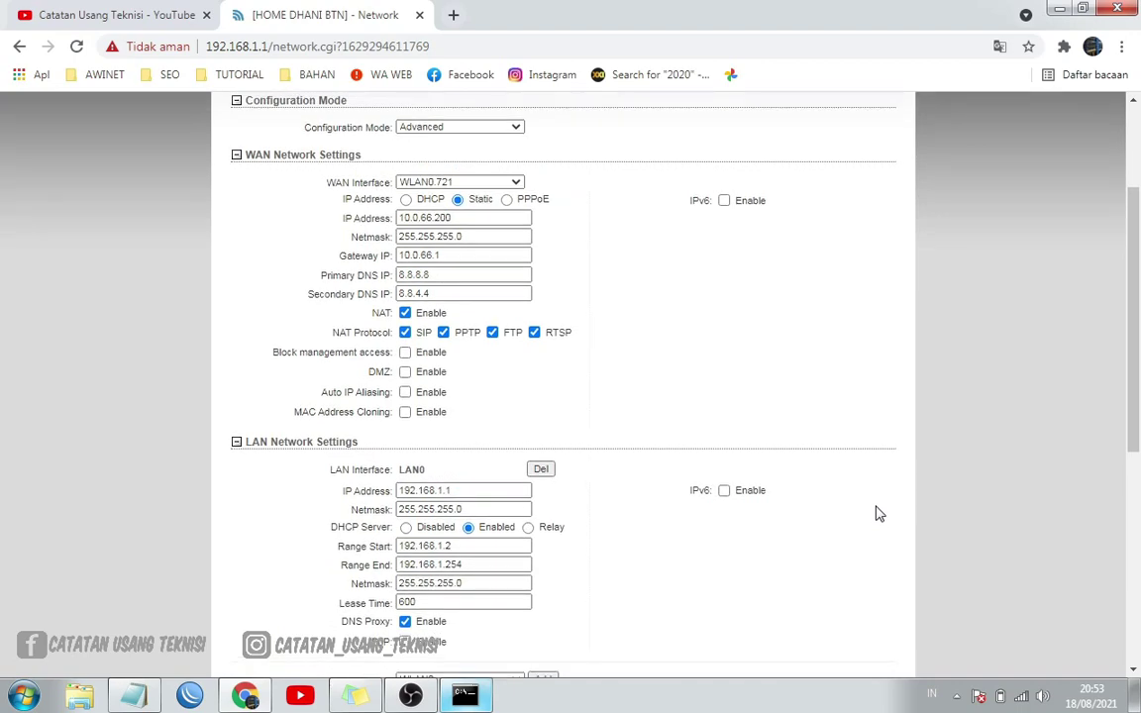
scroll(815, 358, "down", 2)
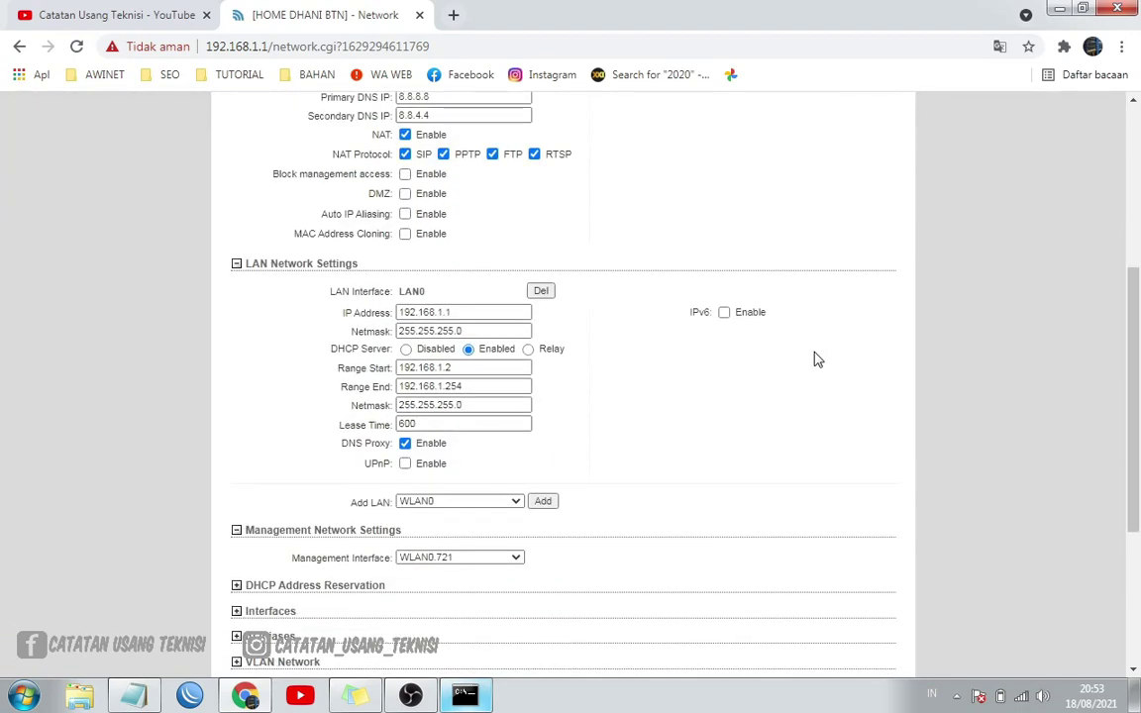
scroll(815, 358, "up", 4)
scroll(815, 358, "down", 3)
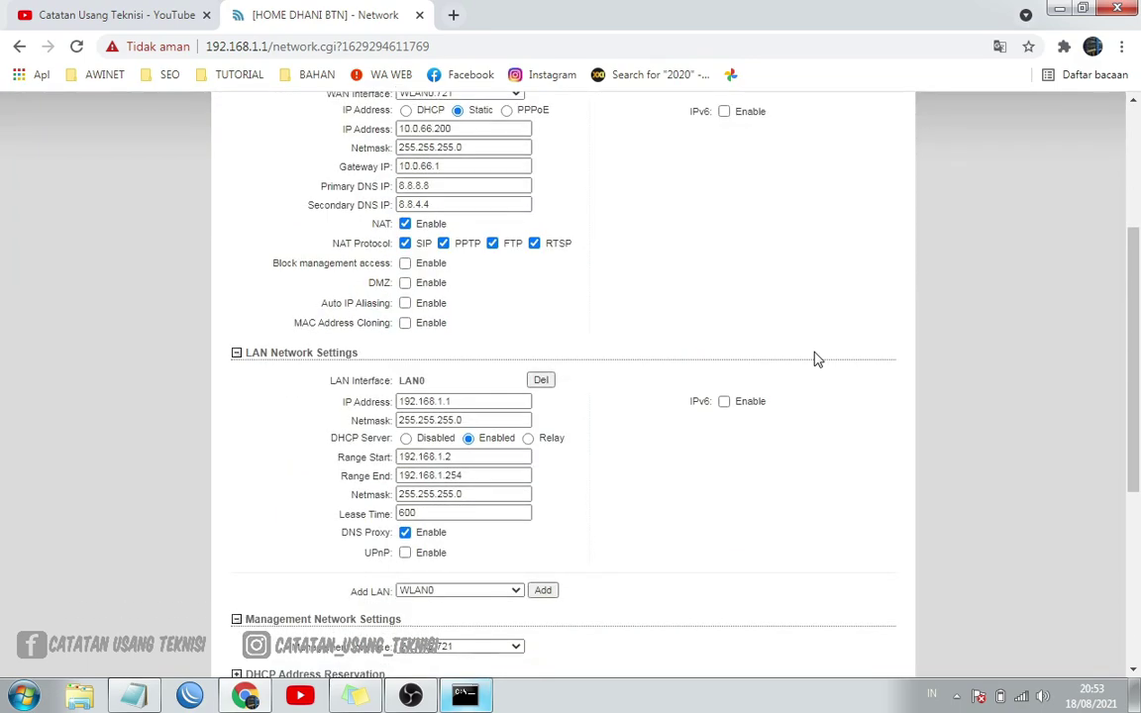
scroll(815, 358, "down", 3)
scroll(818, 387, "down", 2)
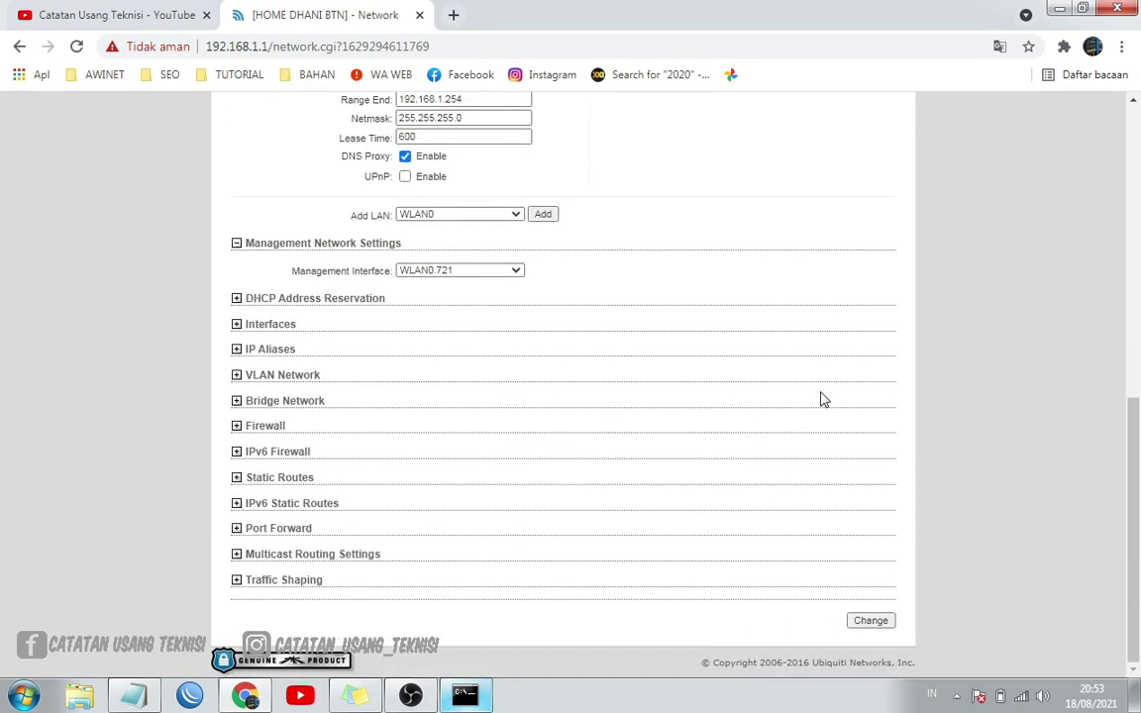
scroll(825, 365, "up", 4)
scroll(827, 363, "up", 3)
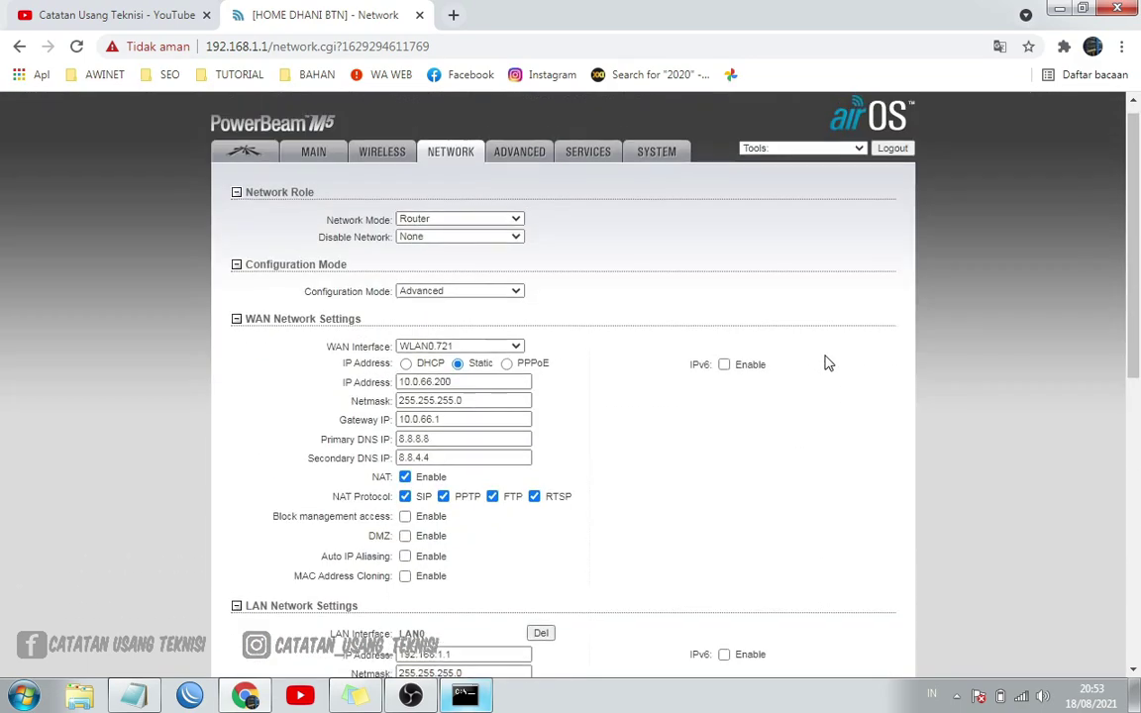
scroll(827, 364, "down", 2)
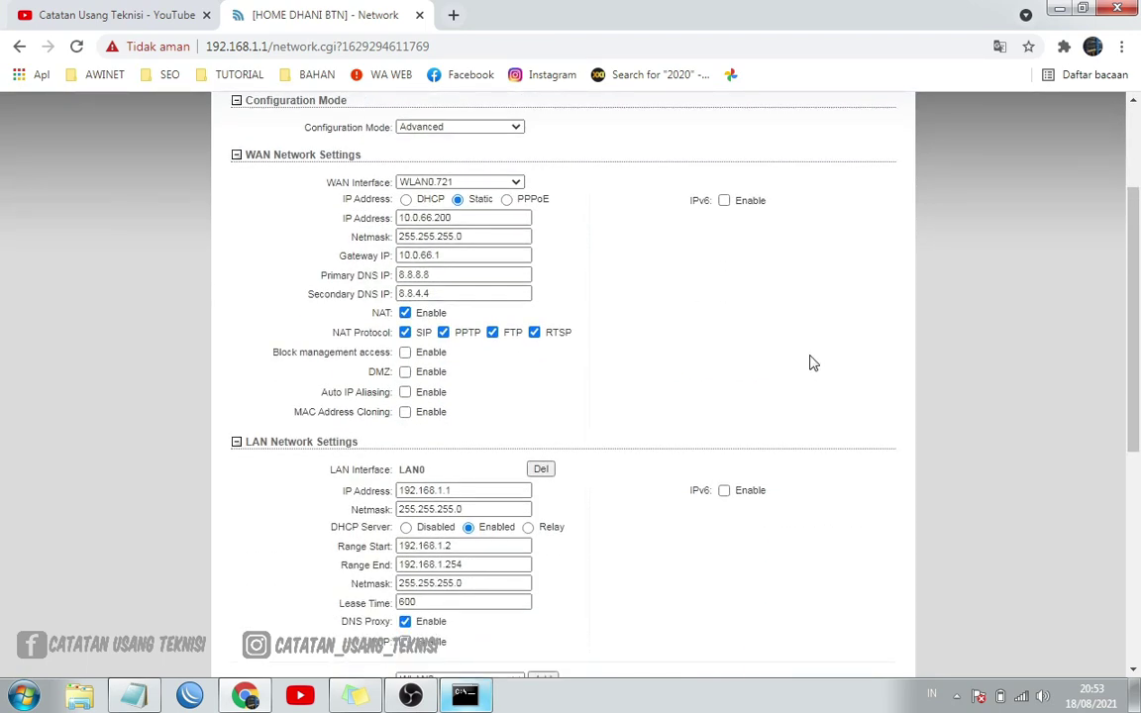
scroll(812, 363, "down", 3)
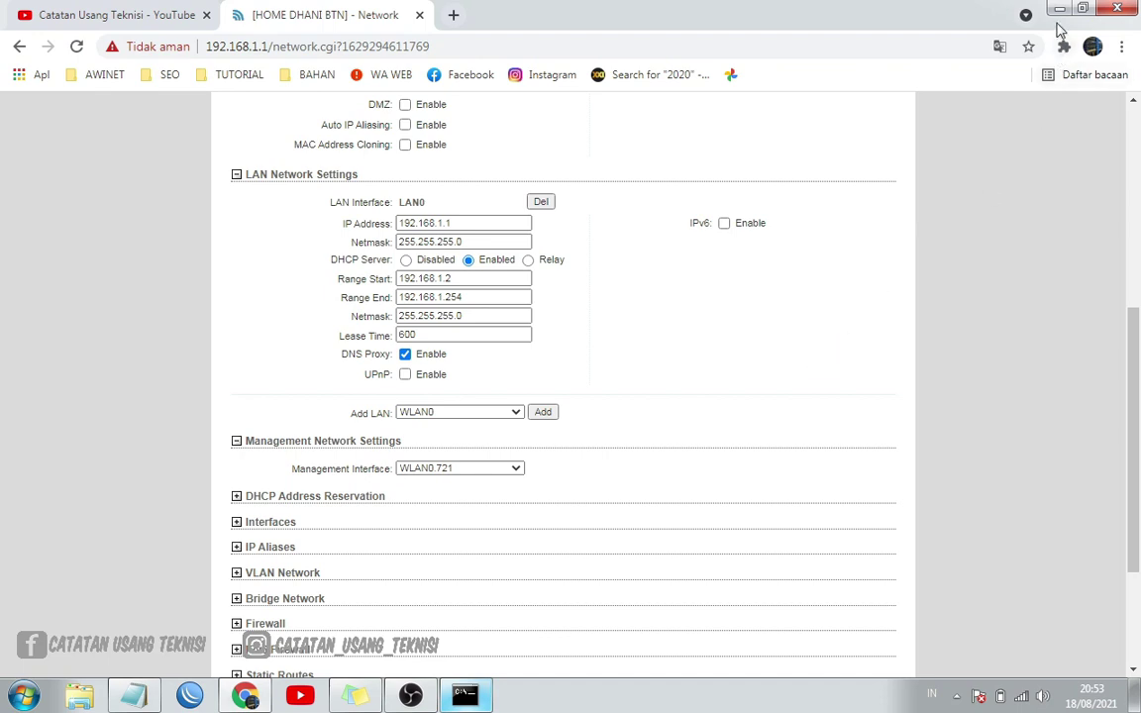
Minimize the browser window and close the Command Prompt window used for the ping tests
left_click(1060, 18)
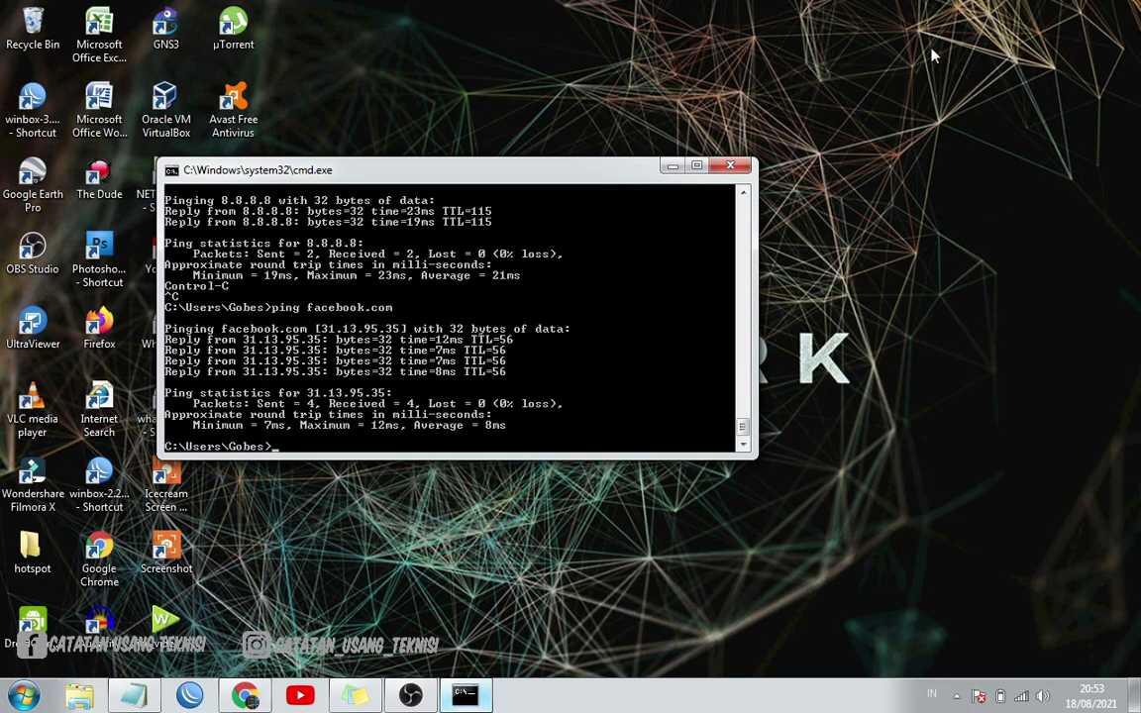
left_click(649, 158)
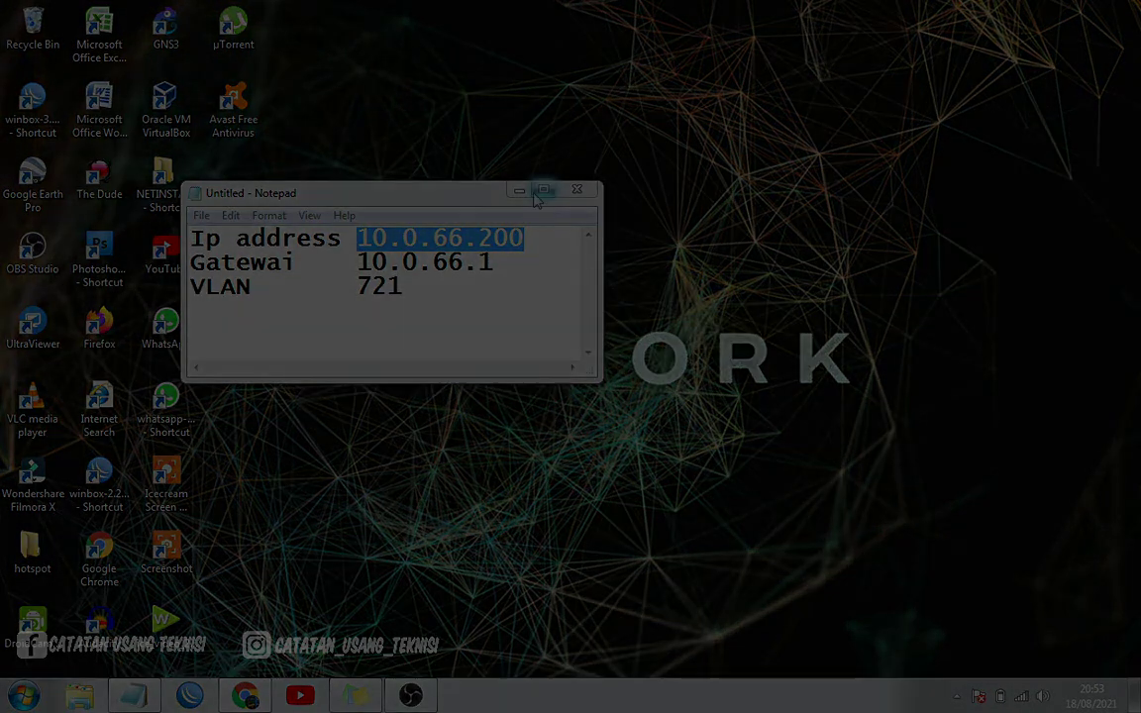